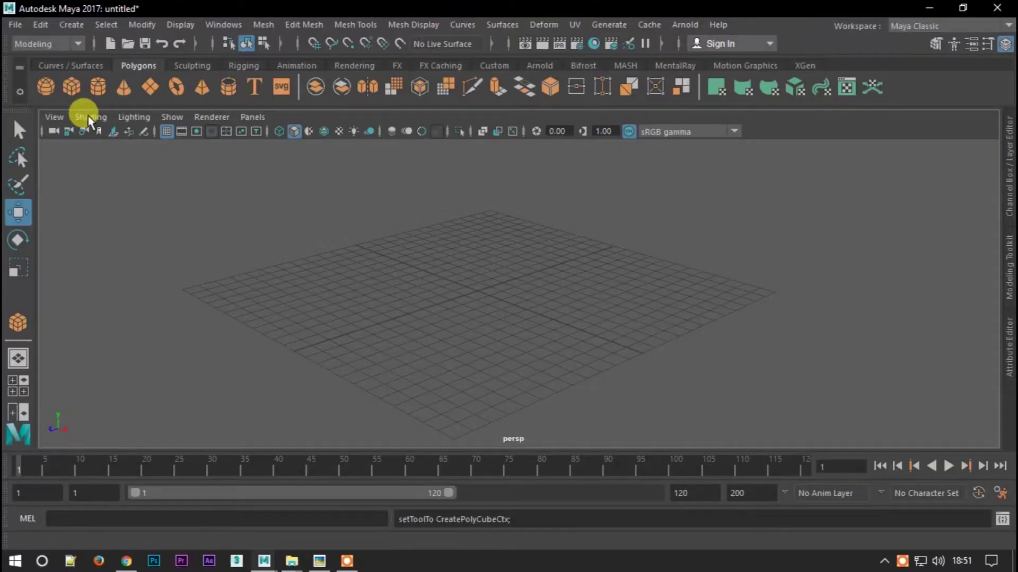
Create a polygon cube and bring up its polyCube1 width, height and depth fields
{"action": "left_click", "coordinate": [477, 292]}
{"action": "key", "text": "r"}
{"action": "mouse_move", "coordinate": [500, 295]}
{"action": "left_mouse_down", "text": "alt"}
{"action": "mouse_move", "coordinate": [470, 324]}
{"action": "mouse_move", "coordinate": [360, 349]}
{"action": "left_mouse_up", "text": "alt"}
{"action": "key", "text": "w"}
{"action": "left_click", "coordinate": [1010, 385]}
{"action": "left_click", "coordinate": [808, 144]}
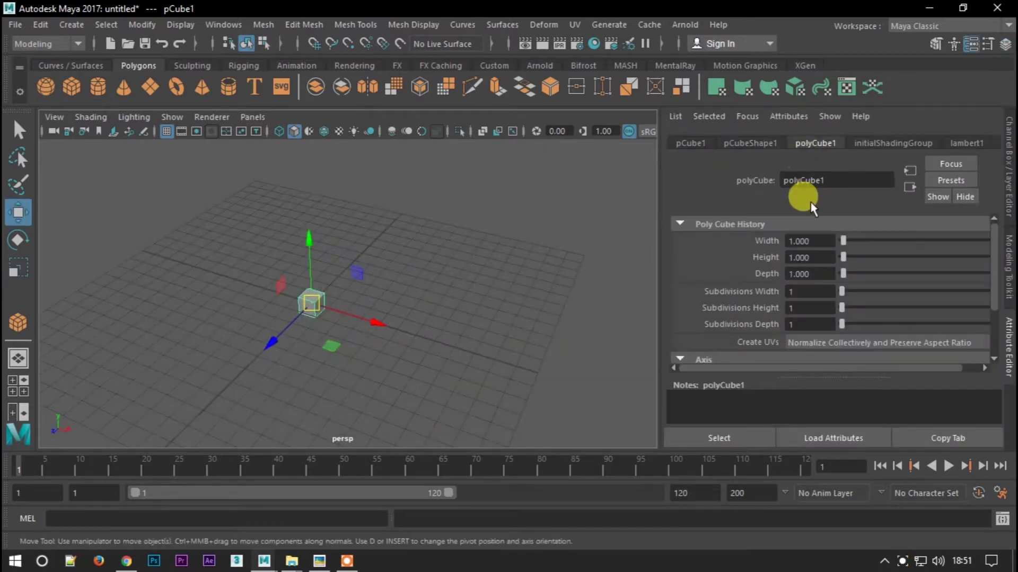
Set polyCube1 width and depth to 10 with a thin 0.5 slab height
{"action": "double_click", "coordinate": [805, 241]}
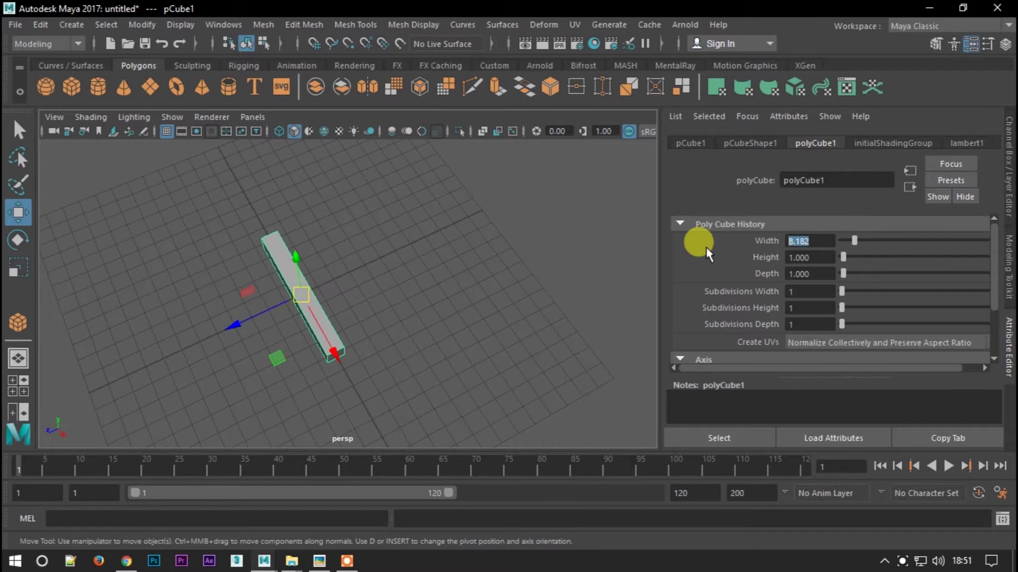
{"action": "type", "text": "10"}
{"action": "key", "text": "Tab"}
{"action": "left_click_drag", "start_coordinate": [431, 284], "coordinate": [455, 236], "text": "alt"}
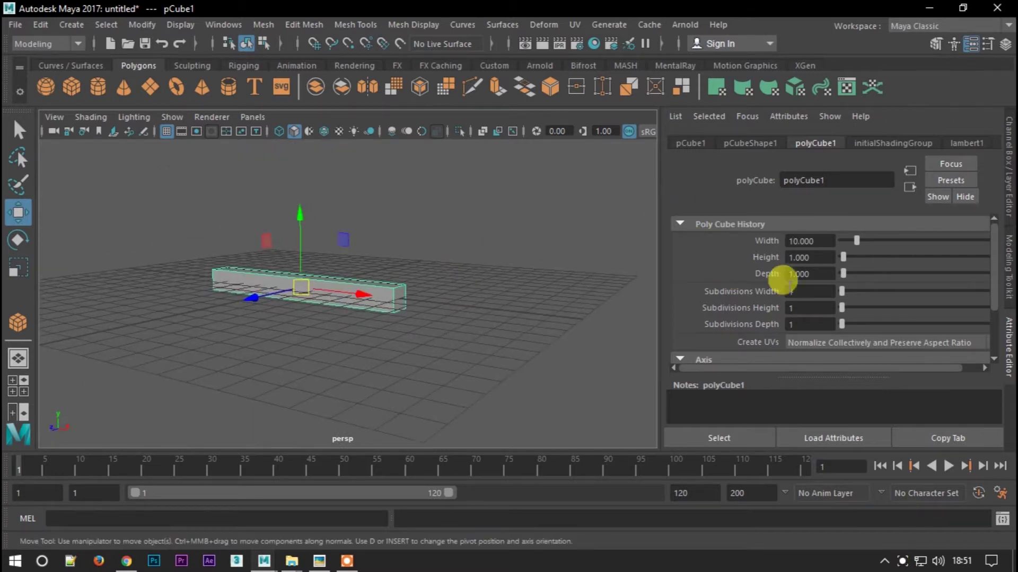
{"action": "type", "text": "0.5"}
{"action": "key", "text": "Return"}
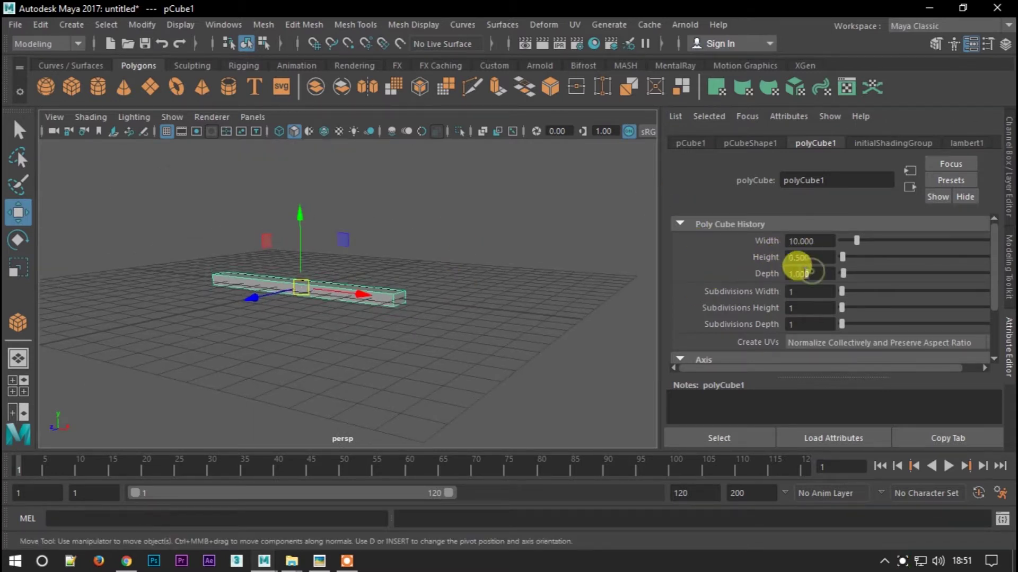
{"action": "type", "text": ".5"}
{"action": "key", "text": "Tab"}
{"action": "type", "text": "10"}
{"action": "key", "text": "Return"}
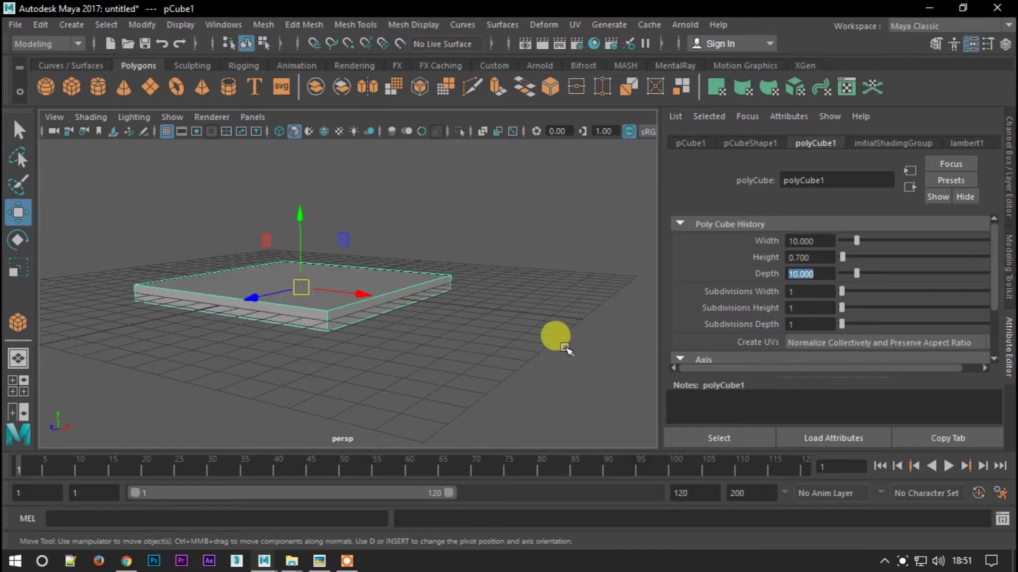
{"action": "left_click", "coordinate": [1009, 154]}
{"action": "mouse_move", "coordinate": [499, 236]}
{"action": "left_mouse_down", "text": "alt"}
{"action": "mouse_move", "coordinate": [511, 246]}
{"action": "mouse_move", "coordinate": [243, 311]}
{"action": "mouse_move", "coordinate": [302, 370]}
{"action": "mouse_move", "coordinate": [233, 379]}
{"action": "mouse_move", "coordinate": [296, 381]}
{"action": "left_mouse_up", "text": "alt"}
Select the slab's top face in face mode
{"action": "key", "text": "F10"}
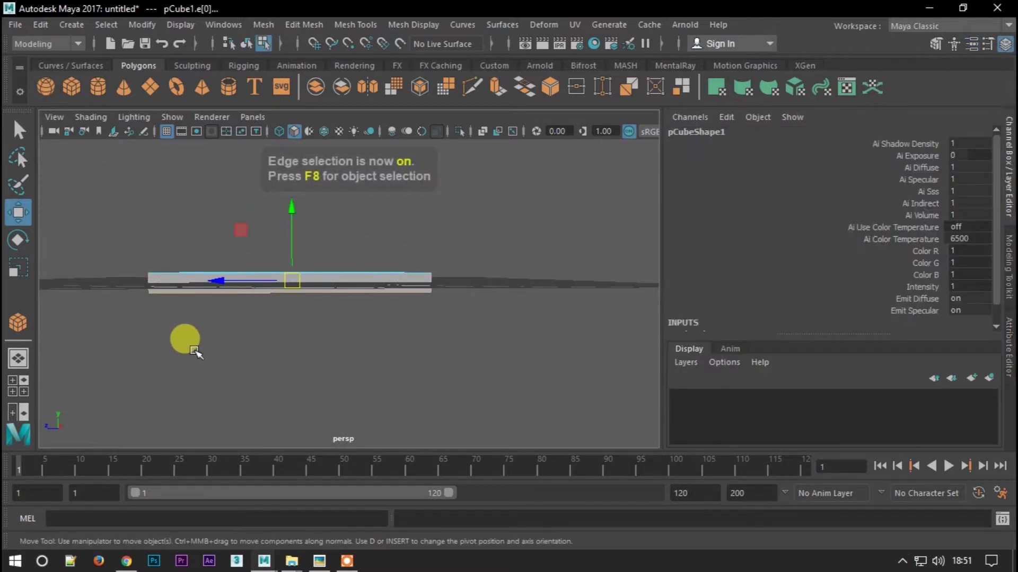
{"action": "key", "text": "r"}
{"action": "mouse_move", "coordinate": [364, 364]}
{"action": "left_mouse_down", "text": "alt"}
{"action": "mouse_move", "coordinate": [397, 356]}
{"action": "mouse_move", "coordinate": [283, 284]}
{"action": "mouse_move", "coordinate": [307, 334]}
{"action": "mouse_move", "coordinate": [325, 272]}
{"action": "left_mouse_up", "text": "alt"}
{"action": "key", "text": "w"}
{"action": "key", "text": "F11"}
{"action": "left_click", "coordinate": [341, 291]}
{"action": "left_click", "coordinate": [1007, 207]}
{"action": "left_click_drag", "start_coordinate": [409, 302], "coordinate": [368, 379], "text": "alt"}
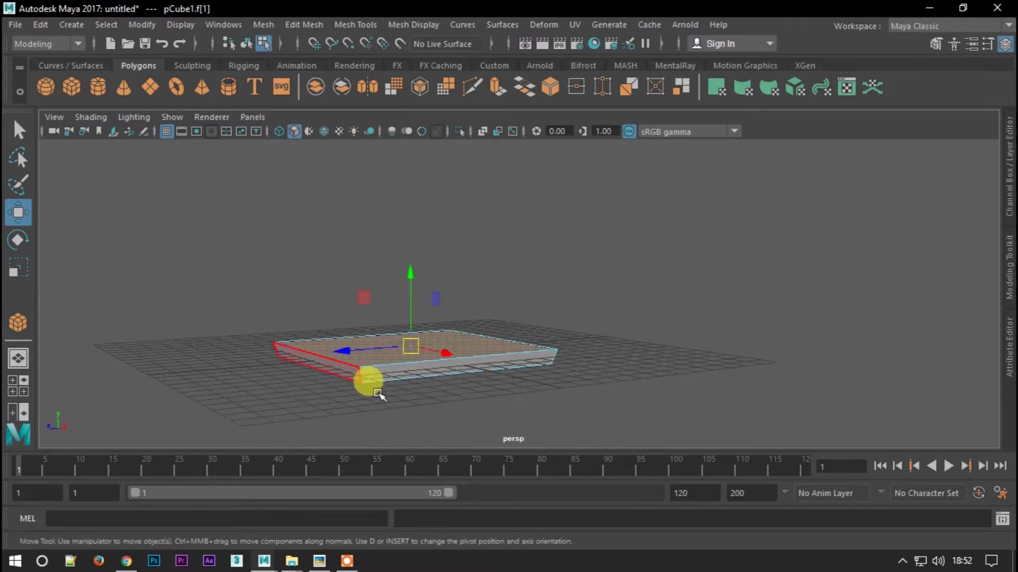
Extrude the top face upward and squeeze its top edges together into a roof ridge
{"action": "key", "text": "ctrl+e"}
{"action": "mouse_move", "coordinate": [410, 297]}
{"action": "left_mouse_down"}
{"action": "mouse_move", "coordinate": [403, 201]}
{"action": "mouse_move", "coordinate": [379, 291]}
{"action": "mouse_move", "coordinate": [477, 265]}
{"action": "left_mouse_up"}
{"action": "key", "text": "F10"}
{"action": "left_click", "coordinate": [525, 238]}
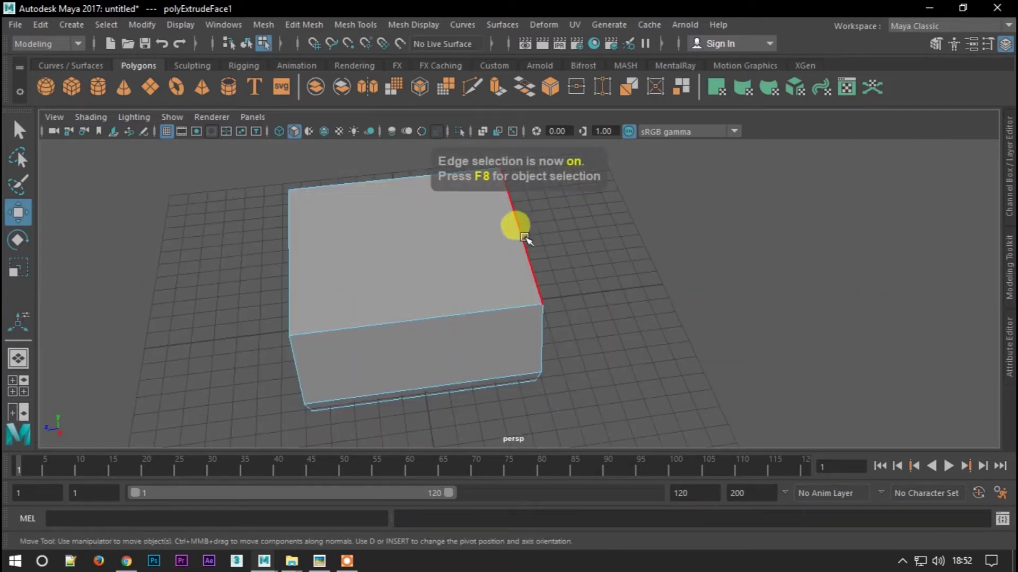
{"action": "key", "text": "r"}
{"action": "mouse_move", "coordinate": [341, 243]}
{"action": "left_mouse_down"}
{"action": "mouse_move", "coordinate": [416, 253]}
{"action": "mouse_move", "coordinate": [454, 237]}
{"action": "mouse_move", "coordinate": [515, 302]}
{"action": "left_mouse_up"}
Merge the ridge vertices into a single roof peak
{"action": "key", "text": "F9"}
{"action": "right_click", "coordinate": [432, 305], "text": "shift"}
{"action": "right_click_drag", "start_coordinate": [431, 301], "coordinate": [500, 240], "text": "shift"}
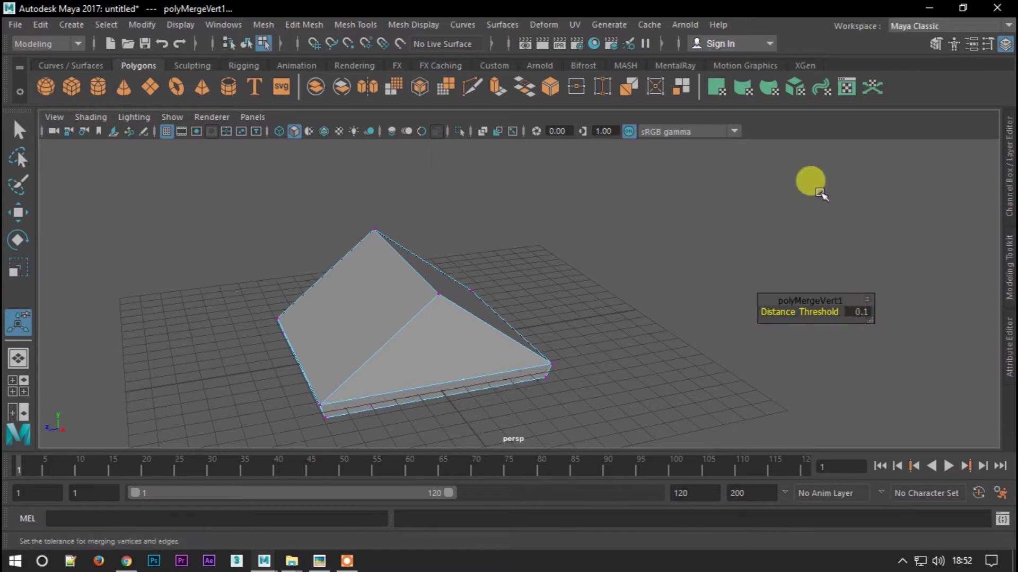
{"action": "key", "text": "w"}
{"action": "mouse_move", "coordinate": [118, 216]}
{"action": "left_mouse_down", "text": "alt"}
{"action": "mouse_move", "coordinate": [364, 154]}
{"action": "mouse_move", "coordinate": [518, 200]}
{"action": "left_mouse_up", "text": "alt"}
{"action": "key", "text": "super"}
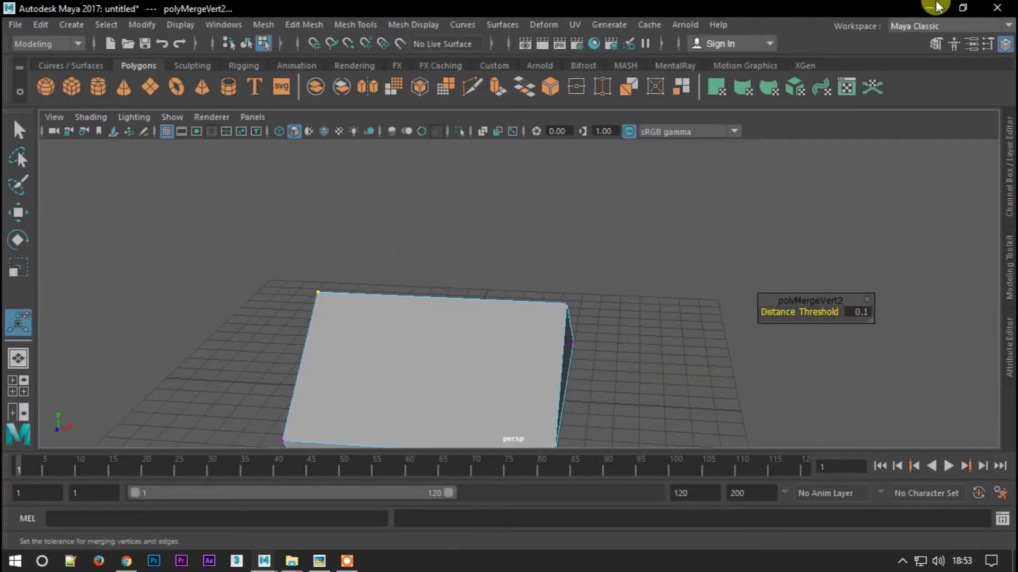
{"action": "key", "text": "w"}
{"action": "key", "text": "F8"}
Select the roof's bottom face and extrude it
{"action": "left_click", "coordinate": [370, 332]}
{"action": "mouse_move", "coordinate": [370, 333]}
{"action": "left_mouse_down", "text": "alt"}
{"action": "mouse_move", "coordinate": [302, 296]}
{"action": "mouse_move", "coordinate": [316, 255]}
{"action": "mouse_move", "coordinate": [359, 238]}
{"action": "left_mouse_up", "text": "alt"}
{"action": "right_click_drag", "start_coordinate": [359, 238], "coordinate": [381, 286]}
{"action": "left_click", "coordinate": [381, 287]}
{"action": "key", "text": "ctrl+e"}
{"action": "left_click_drag", "start_coordinate": [382, 286], "coordinate": [939, 302], "text": "alt"}
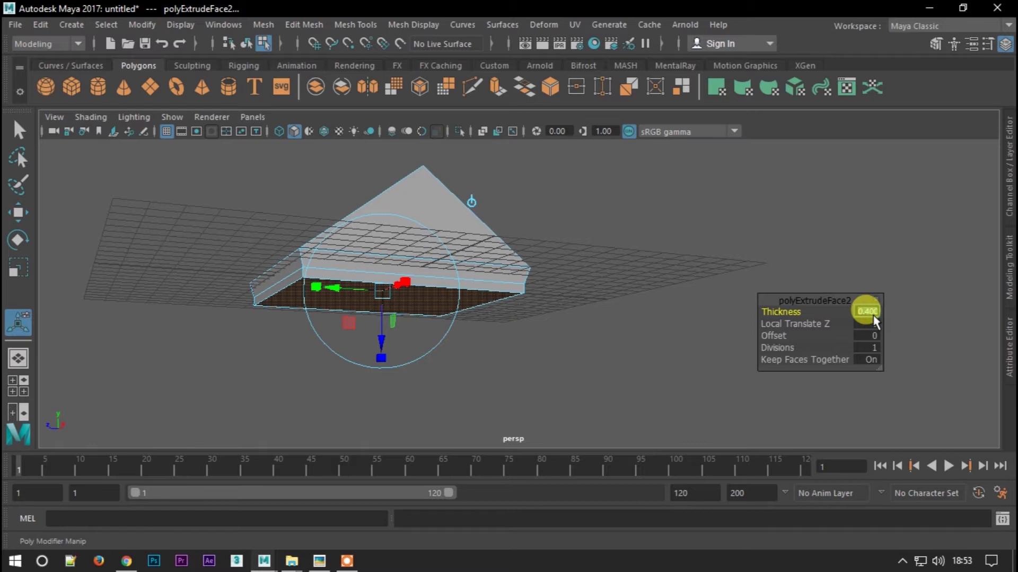
{"action": "left_click_drag", "start_coordinate": [873, 321], "coordinate": [488, 324], "text": "alt"}
{"action": "key", "text": "w"}
Scale the underside rim slightly inward
{"action": "left_click_drag", "start_coordinate": [359, 325], "coordinate": [341, 257], "text": "alt"}
{"action": "key", "text": "F10"}
{"action": "left_click", "coordinate": [340, 257]}
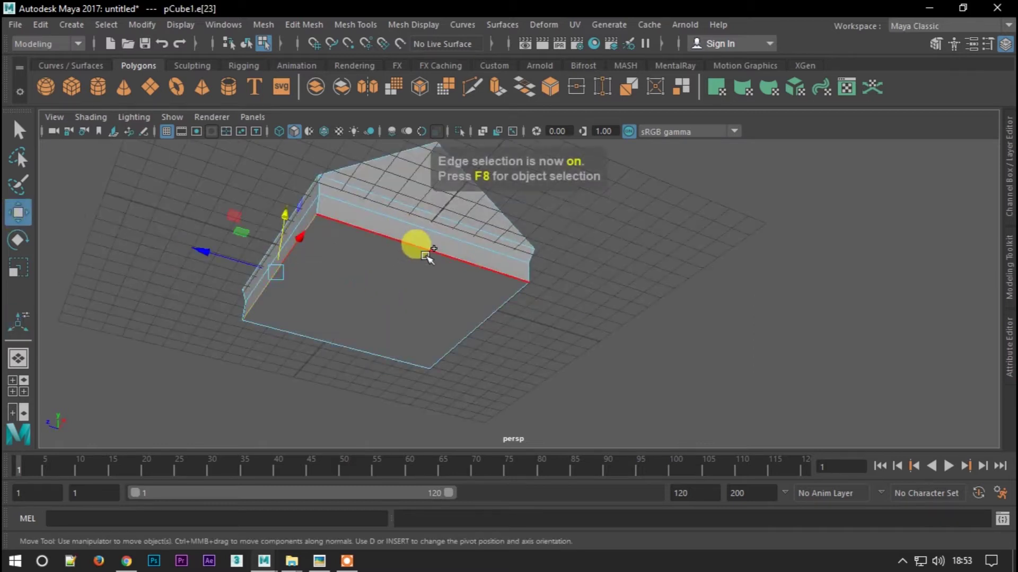
{"action": "key", "text": "r"}
{"action": "mouse_move", "coordinate": [427, 318]}
{"action": "left_mouse_down", "text": "alt"}
{"action": "mouse_move", "coordinate": [404, 336]}
{"action": "mouse_move", "coordinate": [382, 324]}
{"action": "left_mouse_up", "text": "alt"}
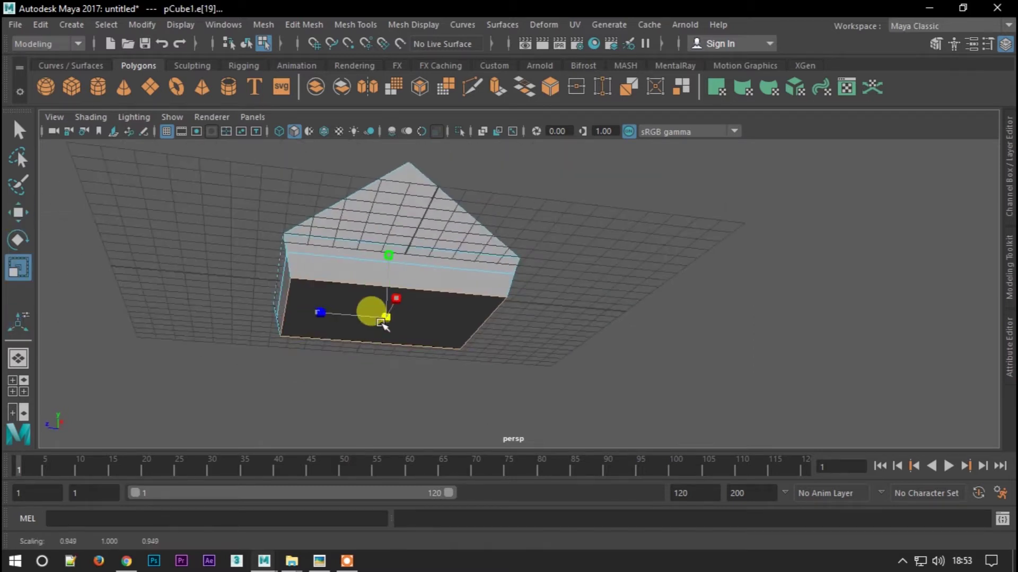
{"action": "left_click", "coordinate": [16, 207]}
{"action": "mouse_move", "coordinate": [409, 268]}
{"action": "left_mouse_down", "text": "alt"}
{"action": "mouse_move", "coordinate": [380, 332]}
{"action": "mouse_move", "coordinate": [318, 323]}
{"action": "mouse_move", "coordinate": [340, 278]}
{"action": "mouse_move", "coordinate": [518, 325]}
{"action": "mouse_move", "coordinate": [447, 268]}
{"action": "mouse_move", "coordinate": [420, 345]}
{"action": "mouse_move", "coordinate": [373, 312]}
{"action": "left_mouse_up", "text": "alt"}
Extrude the bottom face twice more to build the stepped rim
{"action": "key", "text": "F11"}
{"action": "left_click", "coordinate": [352, 277]}
{"action": "key", "text": "ctrl+e"}
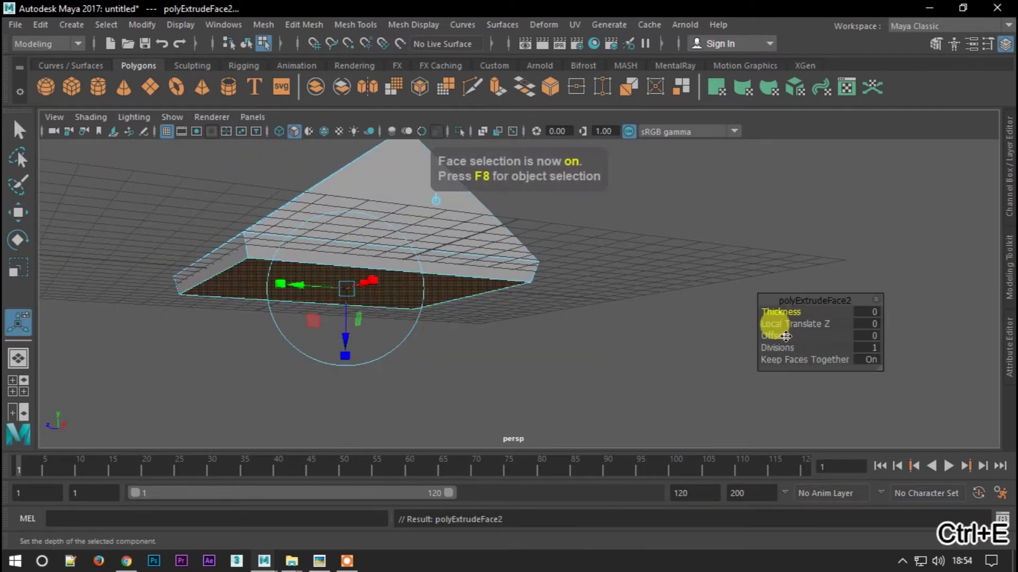
{"action": "left_click_drag", "start_coordinate": [768, 320], "coordinate": [530, 274], "text": "alt"}
{"action": "key", "text": "ctrl+e"}
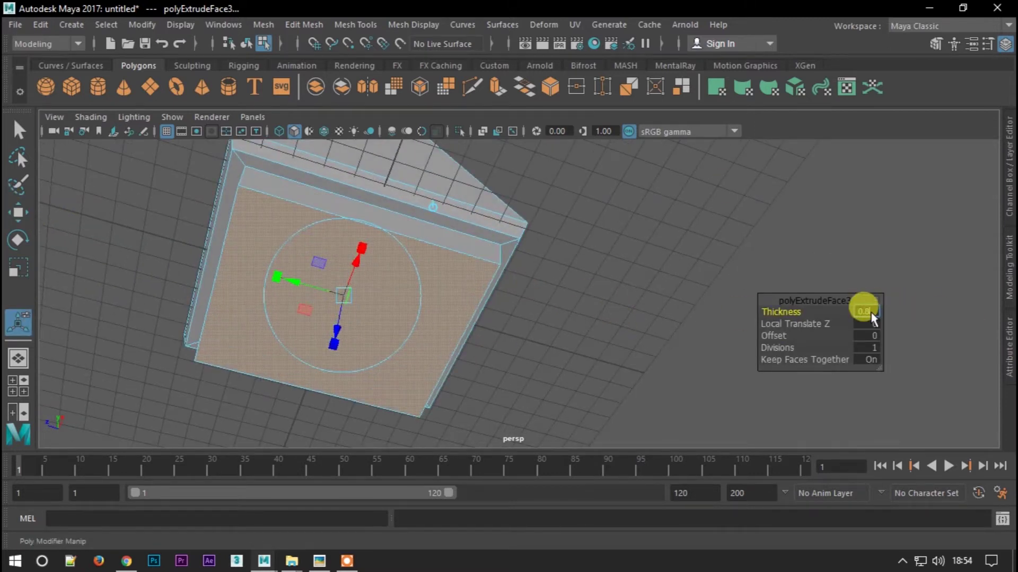
{"action": "key", "text": "w"}
{"action": "mouse_move", "coordinate": [125, 238]}
{"action": "left_mouse_down", "text": "alt"}
{"action": "mouse_move", "coordinate": [447, 291]}
{"action": "mouse_move", "coordinate": [438, 303]}
{"action": "left_mouse_up", "text": "alt"}
{"action": "key", "text": "F10"}
{"action": "left_click", "coordinate": [264, 254]}
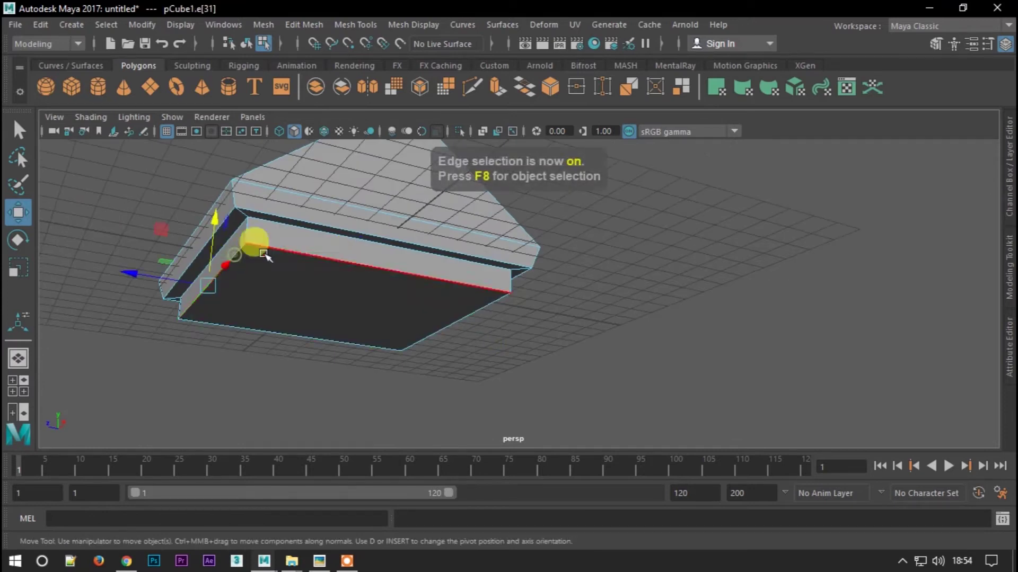
{"action": "key", "text": "w"}
{"action": "mouse_move", "coordinate": [347, 313]}
{"action": "left_mouse_down", "text": "alt"}
{"action": "mouse_move", "coordinate": [350, 263]}
{"action": "mouse_move", "coordinate": [359, 301]}
{"action": "left_mouse_up", "text": "alt"}
Extrude the bottom face downward 11.9 units into the tower body
{"action": "key", "text": "F11"}
{"action": "left_click", "coordinate": [267, 318]}
{"action": "mouse_move", "coordinate": [273, 391]}
{"action": "left_mouse_down", "text": "alt"}
{"action": "mouse_move", "coordinate": [348, 234]}
{"action": "mouse_move", "coordinate": [530, 239]}
{"action": "left_mouse_up", "text": "alt"}
{"action": "key", "text": "ctrl+e"}
{"action": "left_click_drag", "start_coordinate": [779, 312], "coordinate": [859, 322]}
{"action": "left_click_drag", "start_coordinate": [662, 297], "coordinate": [561, 281], "text": "alt"}
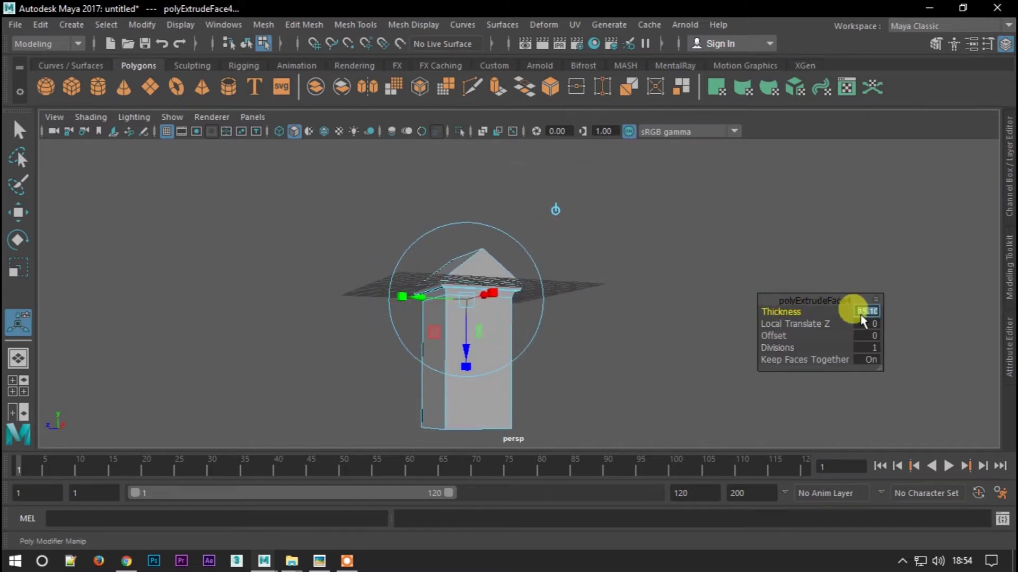
Center the tower's pivot and raise it so it sits on the grid
{"action": "left_click", "coordinate": [17, 213]}
{"action": "left_click", "coordinate": [600, 334]}
{"action": "key", "text": "F8"}
{"action": "left_click", "coordinate": [493, 265]}
{"action": "left_click", "coordinate": [142, 25]}
{"action": "left_click", "coordinate": [179, 137]}
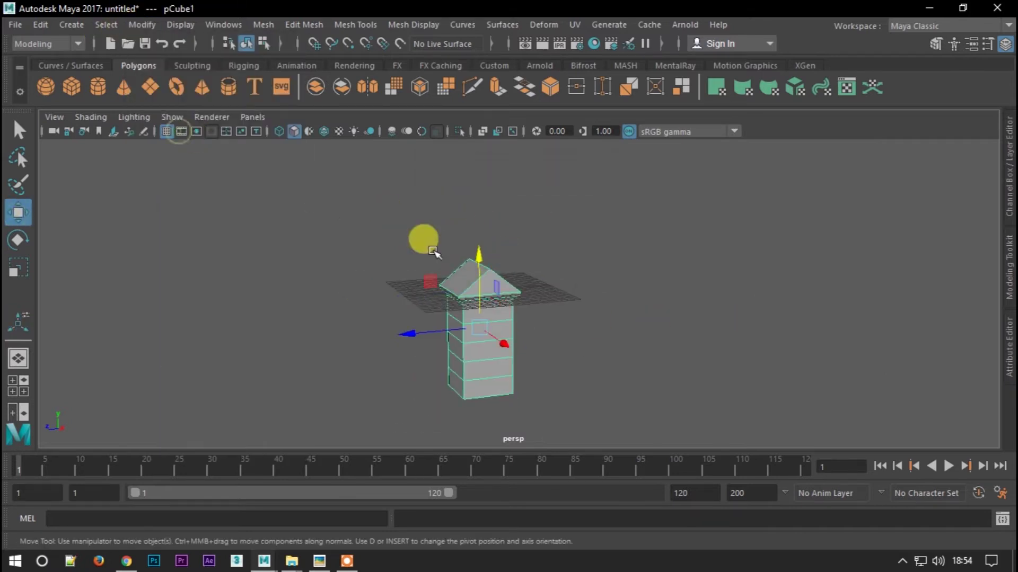
{"action": "left_click_drag", "start_coordinate": [481, 257], "coordinate": [486, 156]}
{"action": "middle_click_drag", "start_coordinate": [493, 219], "coordinate": [386, 306], "text": "alt"}
{"action": "scroll", "coordinate": [371, 318], "scroll_direction": "up", "scroll_amount": 2}
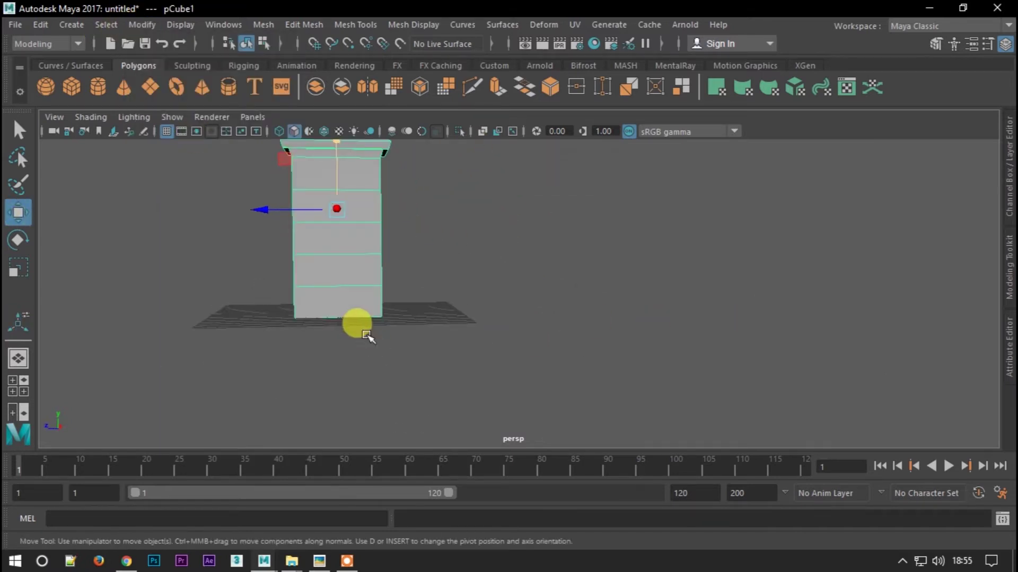
{"action": "scroll", "coordinate": [387, 342], "scroll_direction": "down", "scroll_amount": 1}
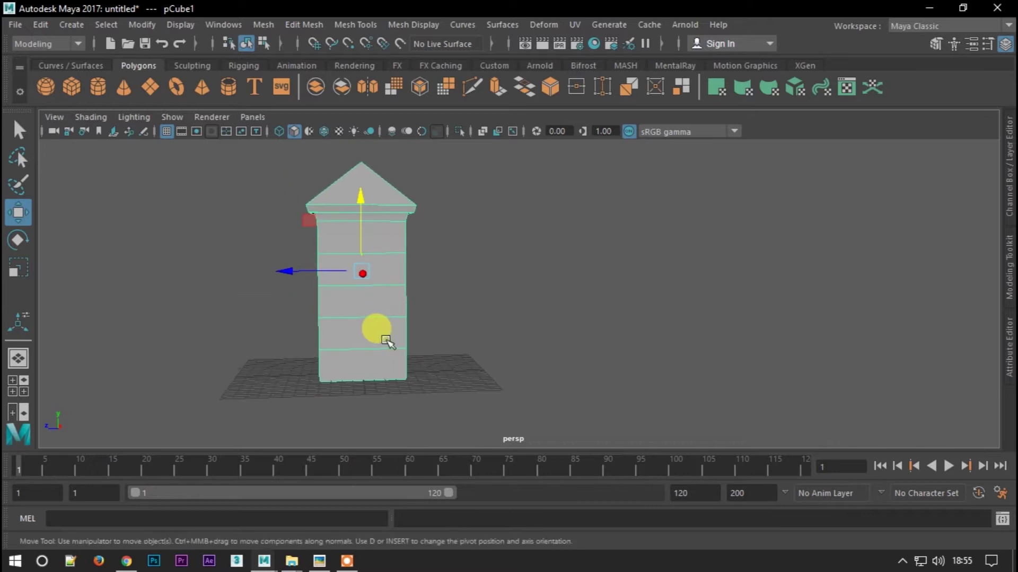
Select the upper vertex rows of the tower and scale them to start curving the walls
{"action": "key", "text": "F8"}
{"action": "mouse_move", "coordinate": [416, 261]}
{"action": "left_mouse_down", "text": "alt"}
{"action": "mouse_move", "coordinate": [583, 302]}
{"action": "mouse_move", "coordinate": [435, 249]}
{"action": "left_mouse_up", "text": "alt"}
{"action": "left_click_drag", "start_coordinate": [424, 245], "coordinate": [295, 257]}
{"action": "left_click_drag", "start_coordinate": [389, 301], "coordinate": [381, 328], "text": "alt"}
{"action": "key", "text": "r"}
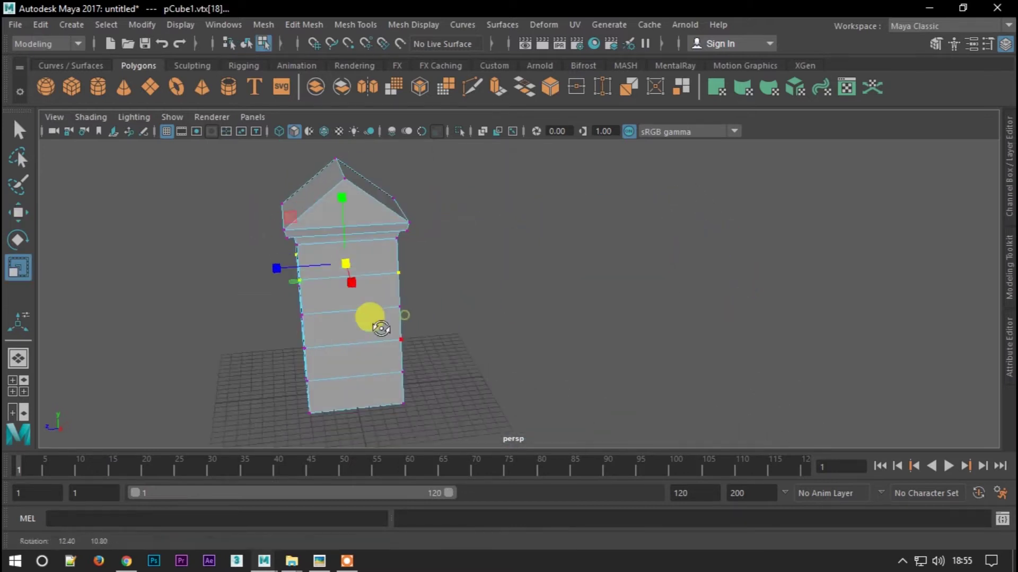
{"action": "mouse_move", "coordinate": [341, 261]}
{"action": "left_mouse_down", "text": "alt"}
{"action": "mouse_move", "coordinate": [375, 295]}
{"action": "mouse_move", "coordinate": [250, 262]}
{"action": "mouse_move", "coordinate": [363, 291]}
{"action": "mouse_move", "coordinate": [350, 324]}
{"action": "mouse_move", "coordinate": [409, 329]}
{"action": "mouse_move", "coordinate": [268, 282]}
{"action": "left_mouse_up", "text": "alt"}
{"action": "mouse_move", "coordinate": [268, 281]}
{"action": "left_mouse_down", "text": "alt"}
{"action": "mouse_move", "coordinate": [362, 329]}
{"action": "mouse_move", "coordinate": [329, 295]}
{"action": "left_mouse_up", "text": "alt"}
Scale the remaining vertex rows so the walls narrow mid-height, undoing the final change
{"action": "mouse_move", "coordinate": [416, 368]}
{"action": "left_mouse_down"}
{"action": "mouse_move", "coordinate": [266, 336]}
{"action": "mouse_move", "coordinate": [359, 354]}
{"action": "mouse_move", "coordinate": [399, 292]}
{"action": "mouse_move", "coordinate": [233, 291]}
{"action": "left_mouse_up"}
{"action": "mouse_move", "coordinate": [233, 292]}
{"action": "left_mouse_down"}
{"action": "mouse_move", "coordinate": [428, 336]}
{"action": "mouse_move", "coordinate": [400, 357]}
{"action": "mouse_move", "coordinate": [392, 303]}
{"action": "mouse_move", "coordinate": [297, 255]}
{"action": "left_mouse_up"}
{"action": "mouse_move", "coordinate": [297, 254]}
{"action": "left_mouse_down"}
{"action": "mouse_move", "coordinate": [246, 236]}
{"action": "mouse_move", "coordinate": [341, 297]}
{"action": "mouse_move", "coordinate": [325, 209]}
{"action": "mouse_move", "coordinate": [438, 431]}
{"action": "left_mouse_up"}
{"action": "mouse_move", "coordinate": [438, 431]}
{"action": "left_mouse_down"}
{"action": "mouse_move", "coordinate": [255, 398]}
{"action": "mouse_move", "coordinate": [347, 399]}
{"action": "left_mouse_up"}
{"action": "mouse_move", "coordinate": [444, 369]}
{"action": "left_mouse_down", "text": "alt"}
{"action": "mouse_move", "coordinate": [522, 374]}
{"action": "mouse_move", "coordinate": [361, 289]}
{"action": "mouse_move", "coordinate": [527, 289]}
{"action": "mouse_move", "coordinate": [334, 256]}
{"action": "mouse_move", "coordinate": [614, 316]}
{"action": "mouse_move", "coordinate": [386, 263]}
{"action": "mouse_move", "coordinate": [359, 291]}
{"action": "mouse_move", "coordinate": [663, 311]}
{"action": "mouse_move", "coordinate": [467, 294]}
{"action": "mouse_move", "coordinate": [628, 297]}
{"action": "mouse_move", "coordinate": [428, 177]}
{"action": "mouse_move", "coordinate": [518, 268]}
{"action": "mouse_move", "coordinate": [428, 268]}
{"action": "mouse_move", "coordinate": [445, 266]}
{"action": "left_mouse_up", "text": "alt"}
{"action": "left_click", "coordinate": [334, 257]}
{"action": "key", "text": "ctrl+z"}
Insert edge loops beside the tower's corners
{"action": "key", "text": "F8"}
{"action": "key", "text": "w"}
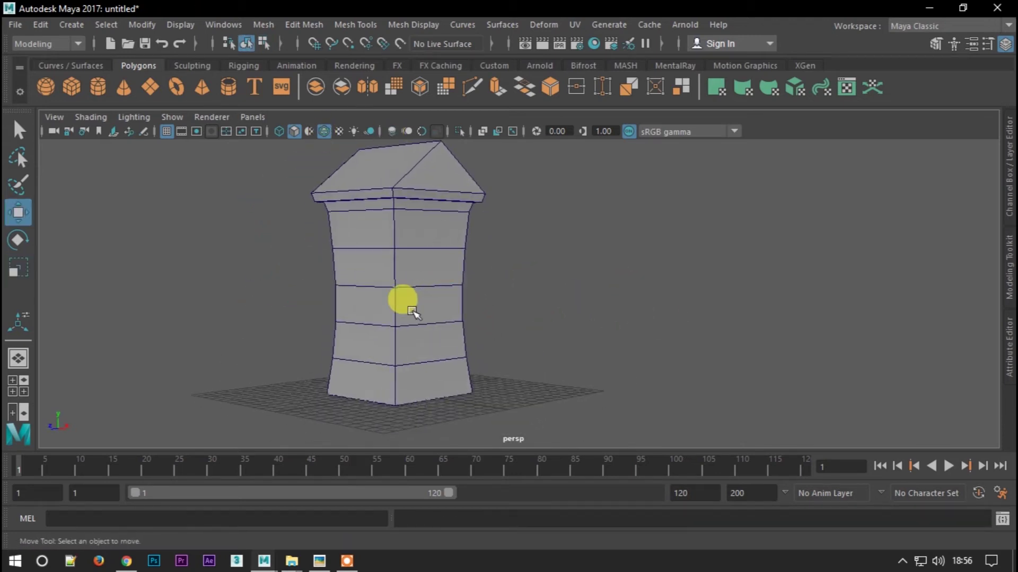
{"action": "left_click", "coordinate": [412, 191]}
{"action": "right_click_drag", "start_coordinate": [412, 191], "coordinate": [412, 310], "text": "shift"}
{"action": "right_click_drag", "start_coordinate": [348, 210], "coordinate": [349, 212], "text": "shift"}
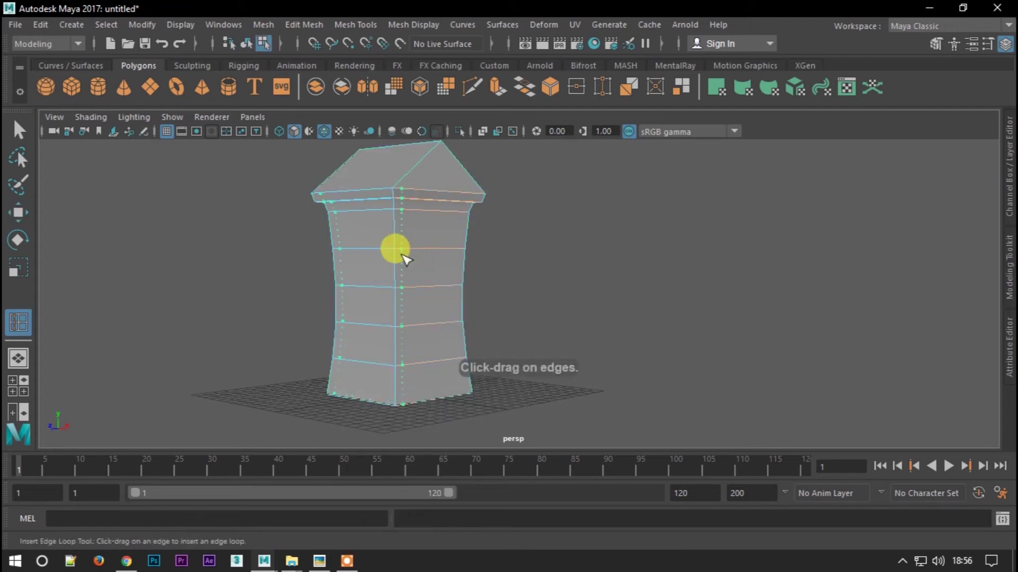
{"action": "left_click_drag", "start_coordinate": [408, 259], "coordinate": [419, 276]}
{"action": "mouse_move", "coordinate": [419, 276]}
{"action": "left_mouse_down", "text": "alt"}
{"action": "mouse_move", "coordinate": [504, 309]}
{"action": "mouse_move", "coordinate": [391, 325]}
{"action": "mouse_move", "coordinate": [332, 278]}
{"action": "mouse_move", "coordinate": [454, 295]}
{"action": "mouse_move", "coordinate": [486, 239]}
{"action": "mouse_move", "coordinate": [425, 268]}
{"action": "mouse_move", "coordinate": [690, 221]}
{"action": "left_mouse_up", "text": "alt"}
{"action": "left_click", "coordinate": [333, 280]}
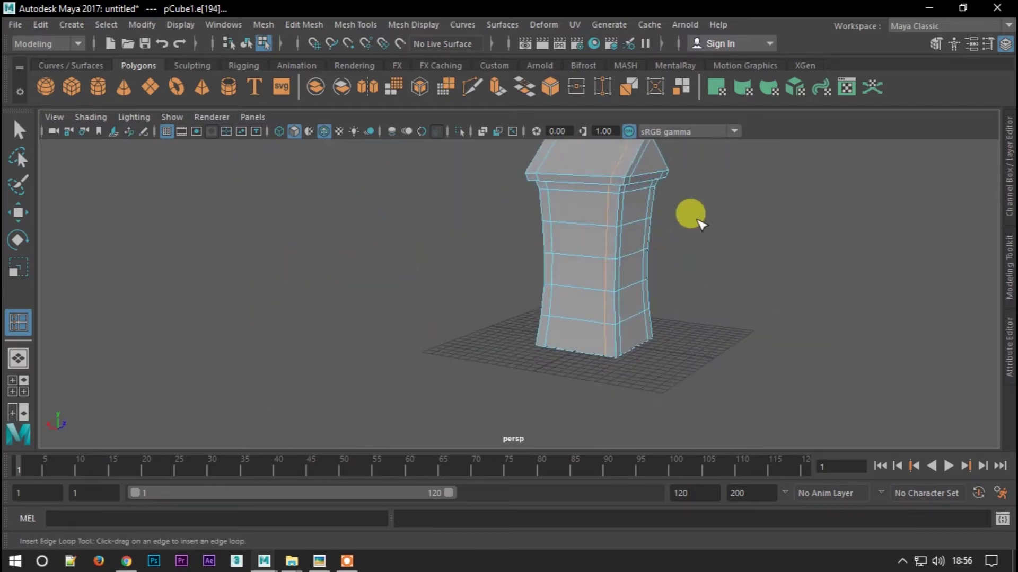
Select the vertical corner strip faces on every side of the tower
{"action": "key", "text": "F11"}
{"action": "key", "text": "w"}
{"action": "right_click_drag", "start_coordinate": [716, 313], "coordinate": [750, 205], "text": "alt"}
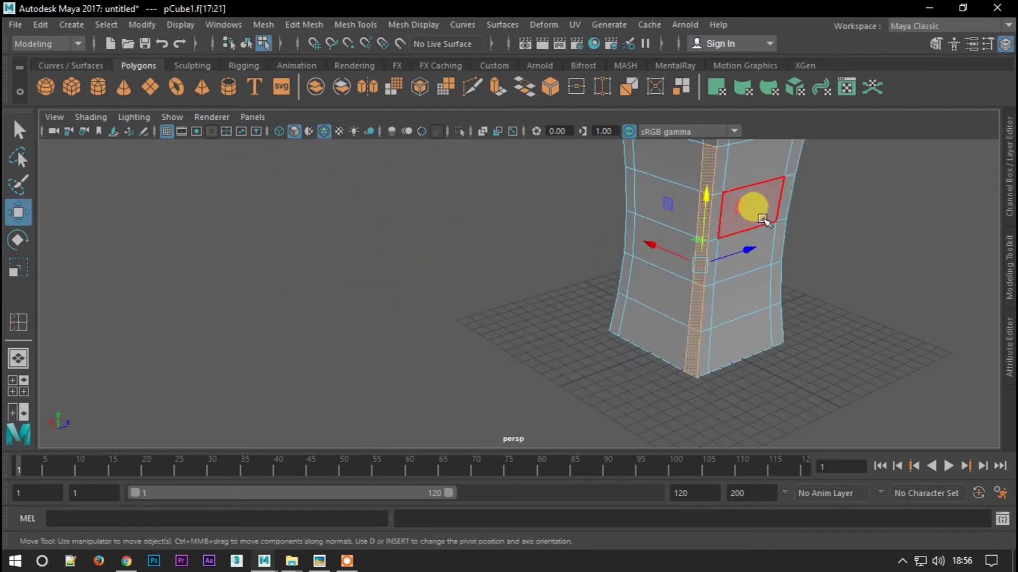
{"action": "middle_click_drag", "start_coordinate": [750, 205], "coordinate": [594, 273], "text": "alt"}
{"action": "right_click_drag", "start_coordinate": [638, 267], "coordinate": [600, 306]}
{"action": "left_click_drag", "start_coordinate": [672, 277], "coordinate": [375, 261], "text": "alt"}
{"action": "left_click", "coordinate": [386, 258], "text": "shift"}
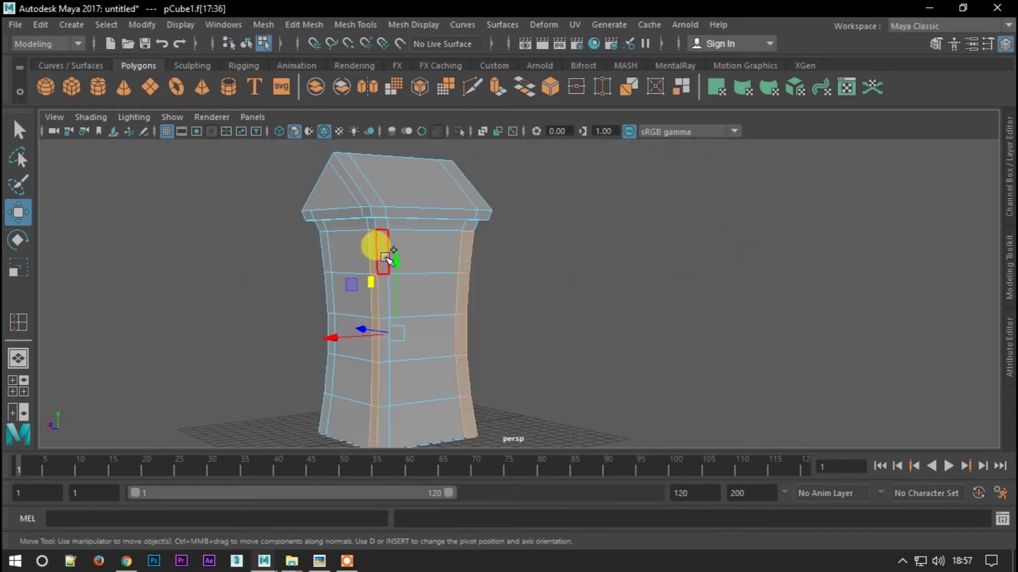
{"action": "right_click_drag", "start_coordinate": [386, 159], "coordinate": [389, 281]}
{"action": "mouse_move", "coordinate": [390, 281]}
{"action": "left_mouse_down", "text": "alt"}
{"action": "mouse_move", "coordinate": [648, 204]}
{"action": "mouse_move", "coordinate": [670, 270]}
{"action": "left_mouse_up", "text": "alt"}
{"action": "mouse_move", "coordinate": [790, 371]}
{"action": "left_mouse_down", "text": "alt"}
{"action": "mouse_move", "coordinate": [379, 288]}
{"action": "mouse_move", "coordinate": [323, 260]}
{"action": "left_mouse_up", "text": "alt"}
{"action": "mouse_move", "coordinate": [369, 294]}
{"action": "left_mouse_down", "text": "alt"}
{"action": "mouse_move", "coordinate": [716, 226]}
{"action": "mouse_move", "coordinate": [710, 359]}
{"action": "mouse_move", "coordinate": [411, 393]}
{"action": "mouse_move", "coordinate": [510, 332]}
{"action": "left_mouse_up", "text": "alt"}
Extrude the corner strips with thickness 0.2 to form raised pillars
{"action": "key", "text": "ctrl+e"}
{"action": "mouse_move", "coordinate": [522, 295]}
{"action": "left_mouse_down", "text": "alt"}
{"action": "mouse_move", "coordinate": [761, 296]}
{"action": "mouse_move", "coordinate": [550, 314]}
{"action": "mouse_move", "coordinate": [620, 276]}
{"action": "left_mouse_up", "text": "alt"}
{"action": "middle_click_drag", "start_coordinate": [620, 277], "coordinate": [482, 245], "text": "alt"}
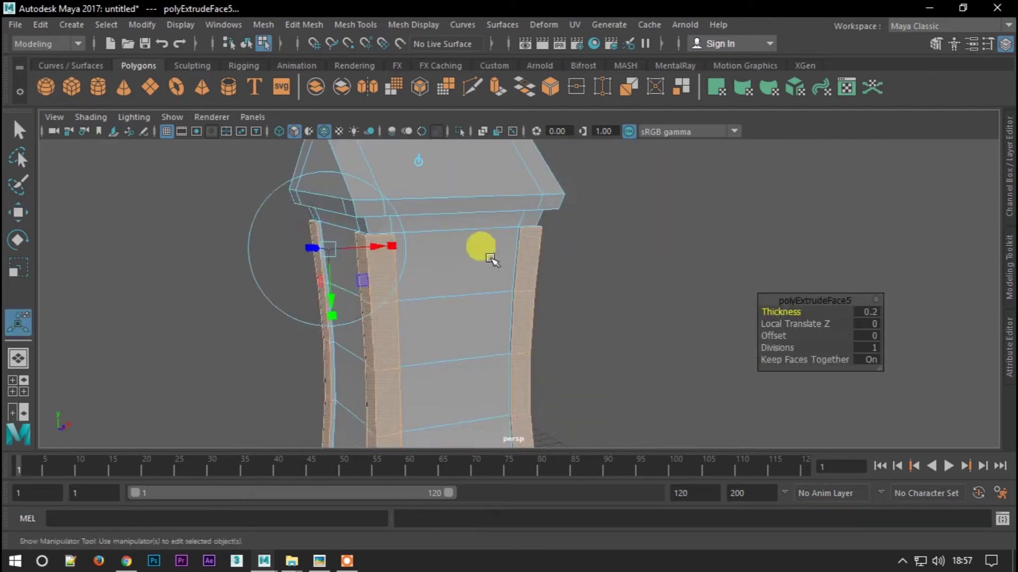
{"action": "left_click_drag", "start_coordinate": [865, 311], "coordinate": [872, 317]}
{"action": "key", "text": "w"}
{"action": "mouse_move", "coordinate": [422, 245]}
{"action": "left_mouse_down", "text": "alt"}
{"action": "mouse_move", "coordinate": [311, 254]}
{"action": "mouse_move", "coordinate": [511, 295]}
{"action": "left_mouse_up", "text": "alt"}
{"action": "key", "text": "F10"}
{"action": "left_click", "coordinate": [325, 280]}
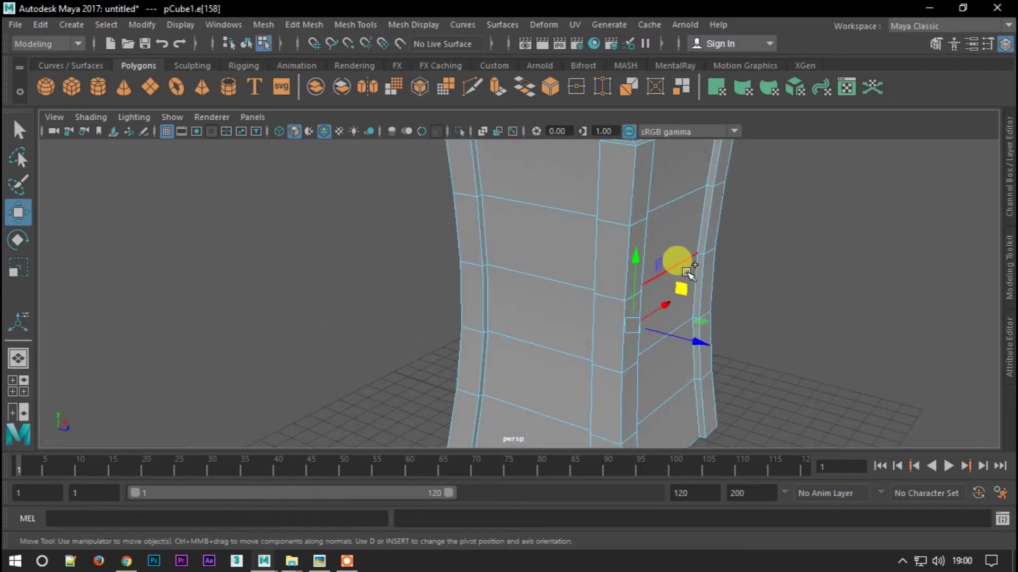
Insert an edge loop on the tower wall with Edge Ring and Split
{"action": "scroll", "coordinate": [757, 266], "scroll_direction": "up", "scroll_amount": 2}
{"action": "left_click", "coordinate": [246, 298]}
{"action": "mouse_move", "coordinate": [757, 265]}
{"action": "left_mouse_down", "text": "alt"}
{"action": "mouse_move", "coordinate": [246, 298]}
{"action": "mouse_move", "coordinate": [324, 295]}
{"action": "left_mouse_up", "text": "alt"}
{"action": "right_click_drag", "start_coordinate": [325, 295], "coordinate": [317, 335], "text": "ctrl"}
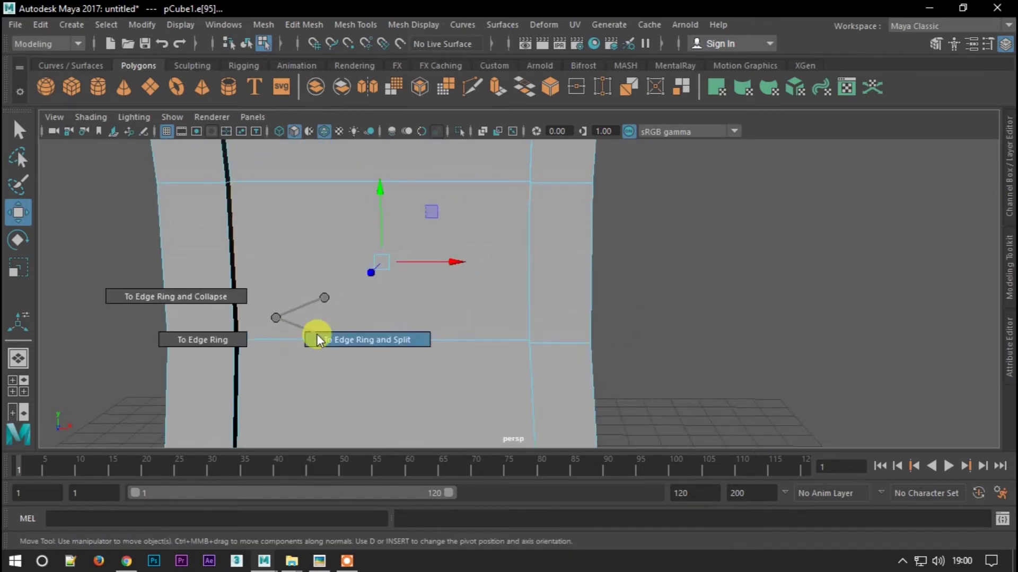
{"action": "left_click_drag", "start_coordinate": [317, 336], "coordinate": [357, 295], "text": "alt"}
Connect the selected edges across the front wall with a new edge
{"action": "left_click", "coordinate": [1007, 334]}
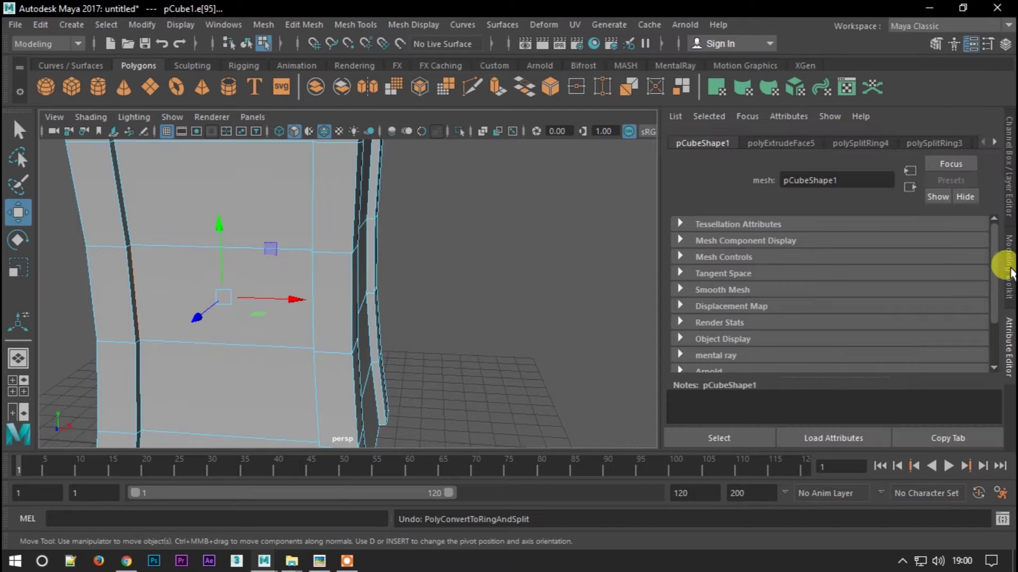
{"action": "left_click", "coordinate": [1008, 265]}
{"action": "left_click", "coordinate": [856, 351]}
{"action": "key", "text": "w"}
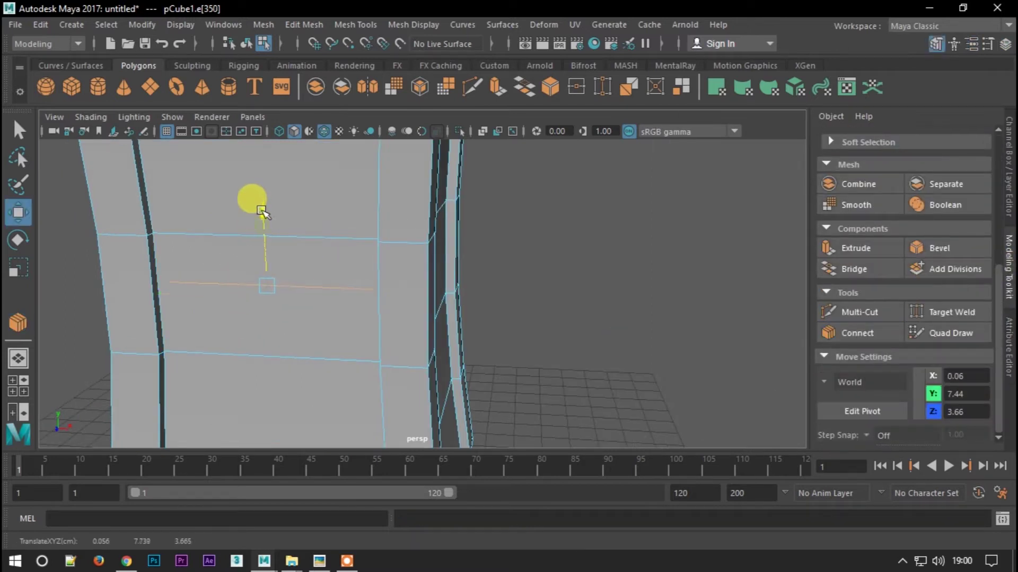
{"action": "mouse_move", "coordinate": [279, 290]}
{"action": "right_mouse_down", "text": "alt"}
{"action": "mouse_move", "coordinate": [336, 202]}
{"action": "mouse_move", "coordinate": [322, 194]}
{"action": "right_mouse_up", "text": "alt"}
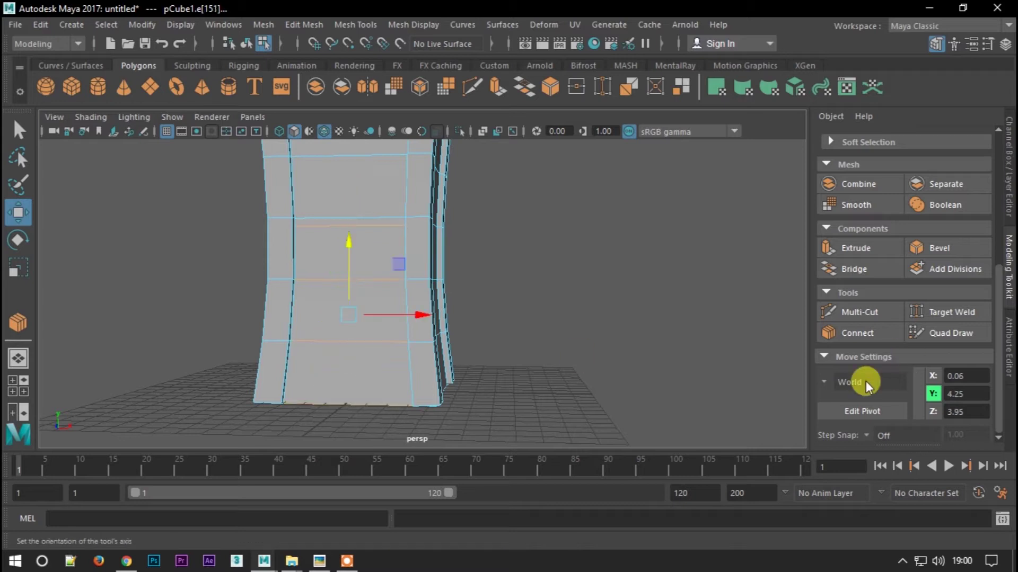
{"action": "left_click", "coordinate": [857, 333]}
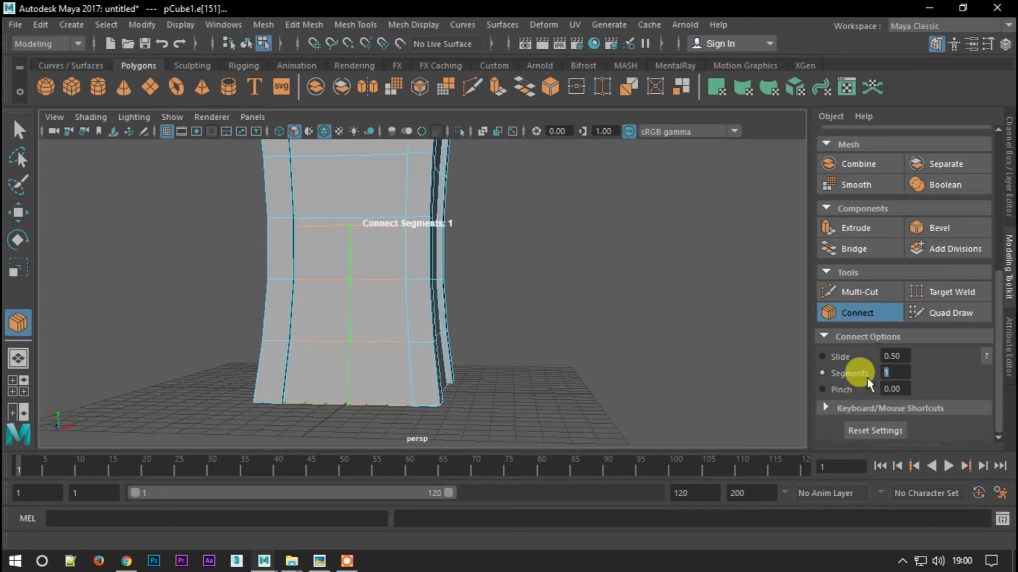
Slide the new vertical edges sideways to mark the door's width
{"action": "right_click_drag", "start_coordinate": [305, 269], "coordinate": [340, 309], "text": "alt"}
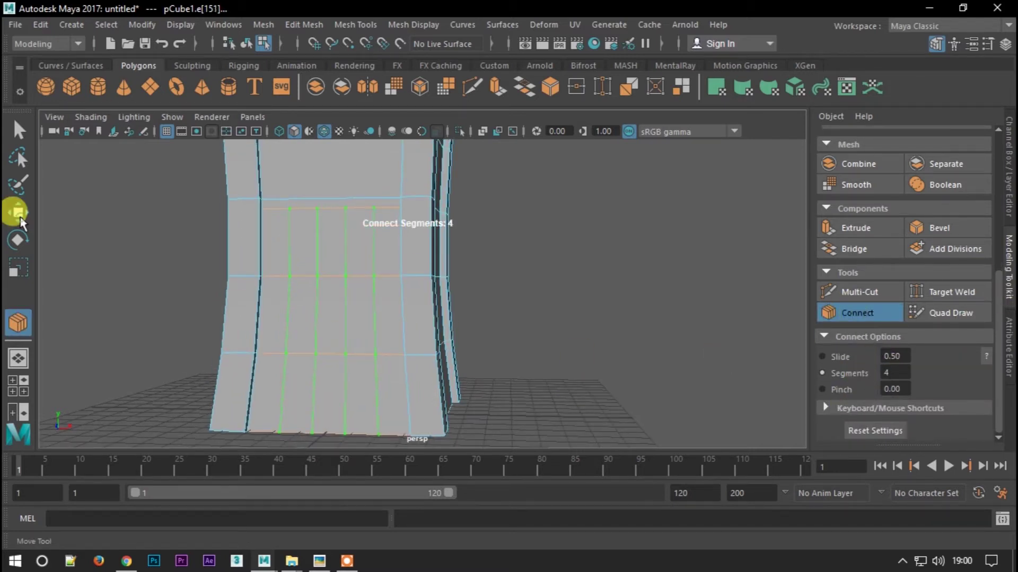
{"action": "right_click_drag", "start_coordinate": [254, 223], "coordinate": [286, 239], "text": "alt"}
{"action": "left_click", "coordinate": [286, 240]}
{"action": "right_click_drag", "start_coordinate": [333, 329], "coordinate": [353, 257], "text": "alt"}
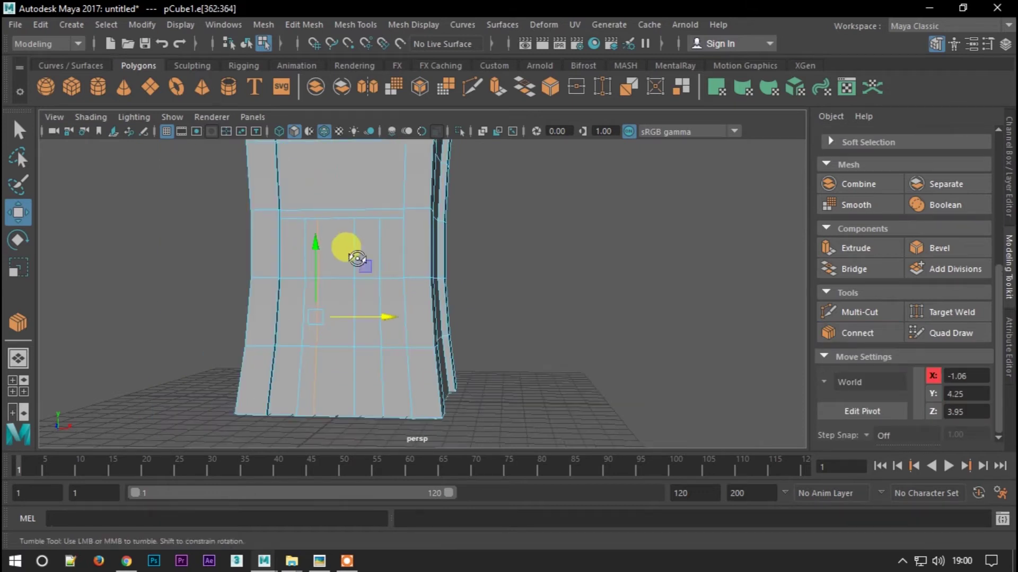
{"action": "left_click", "coordinate": [362, 324]}
Undo a stray ring split and connect the upper edges with 4 segments
{"action": "mouse_move", "coordinate": [452, 310]}
{"action": "right_mouse_down", "text": "alt"}
{"action": "mouse_move", "coordinate": [375, 250]}
{"action": "mouse_move", "coordinate": [354, 391]}
{"action": "right_mouse_up", "text": "alt"}
{"action": "left_click", "coordinate": [354, 391]}
{"action": "right_click_drag", "start_coordinate": [341, 344], "coordinate": [280, 374], "text": "shift"}
{"action": "right_click_drag", "start_coordinate": [349, 402], "coordinate": [347, 398], "text": "shift"}
{"action": "key", "text": "ctrl+z"}
{"action": "left_click", "coordinate": [857, 333]}
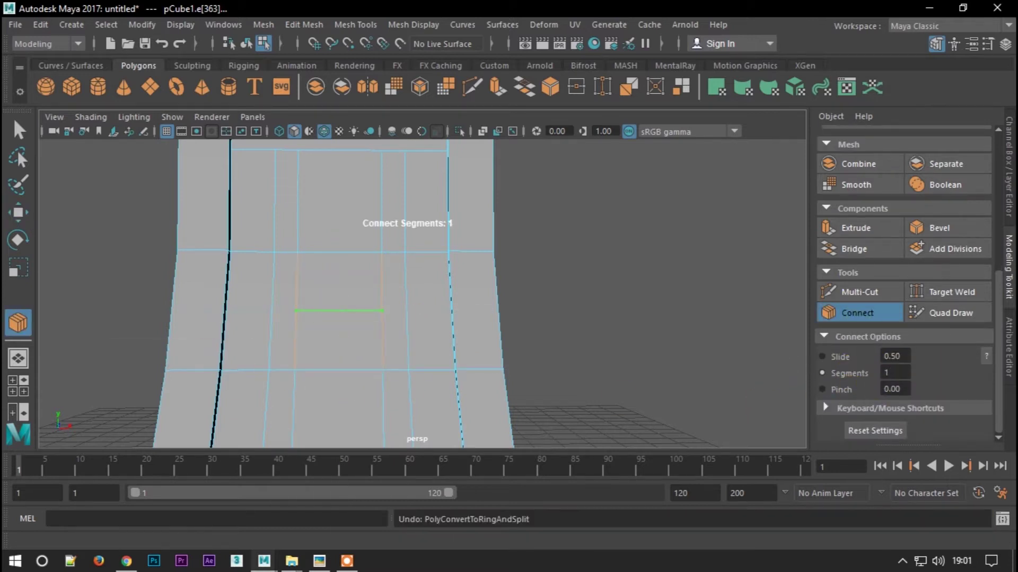
Fix an accidental selection and commit the horizontal connecting edge above the door
{"action": "key", "text": "w"}
{"action": "scroll", "coordinate": [313, 268], "scroll_direction": "down", "scroll_amount": 2}
{"action": "left_click", "coordinate": [291, 177]}
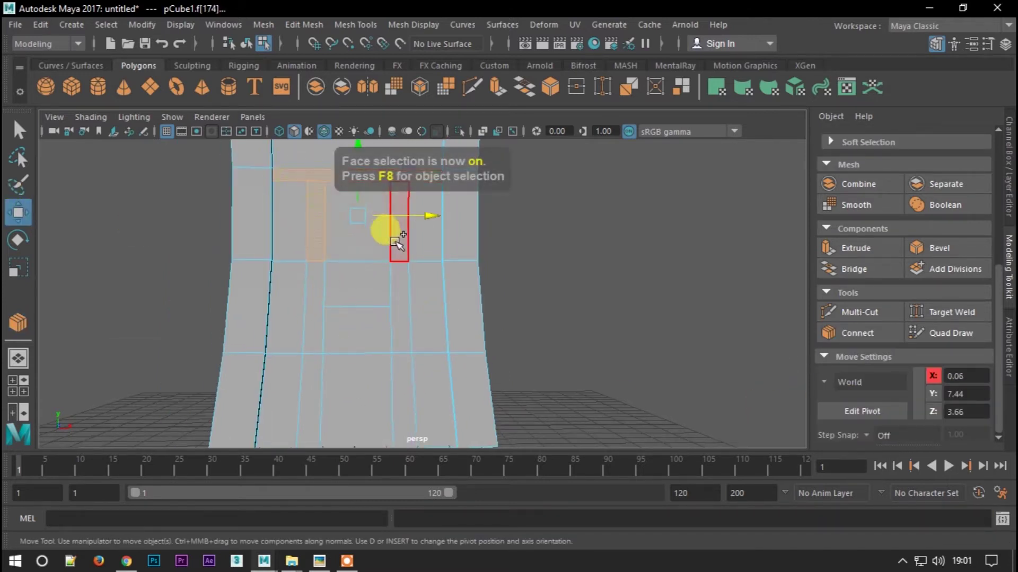
{"action": "key", "text": "ctrl+z"}
{"action": "key", "text": "ctrl+z"}
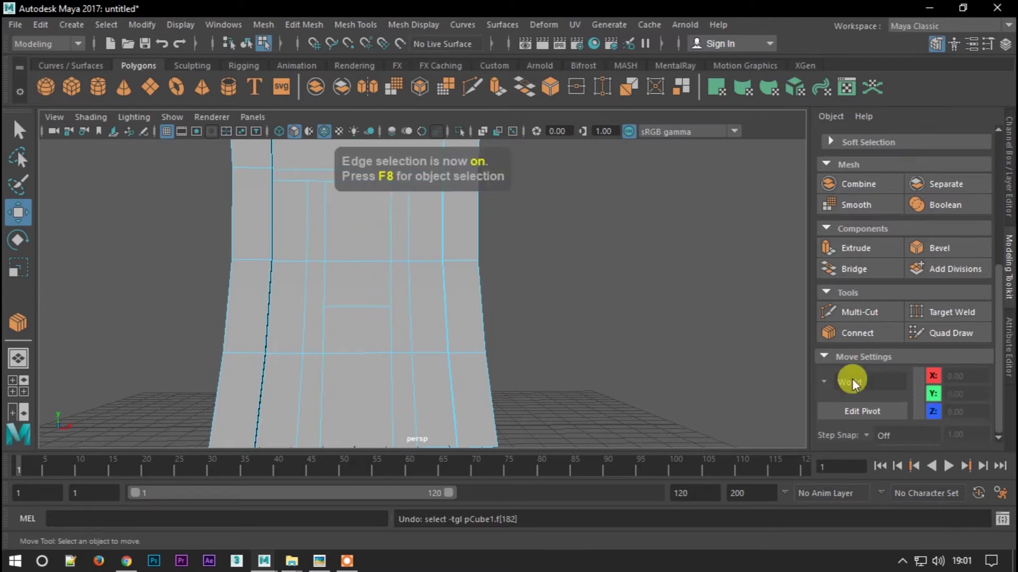
{"action": "left_click", "coordinate": [857, 333]}
{"action": "key", "text": "w"}
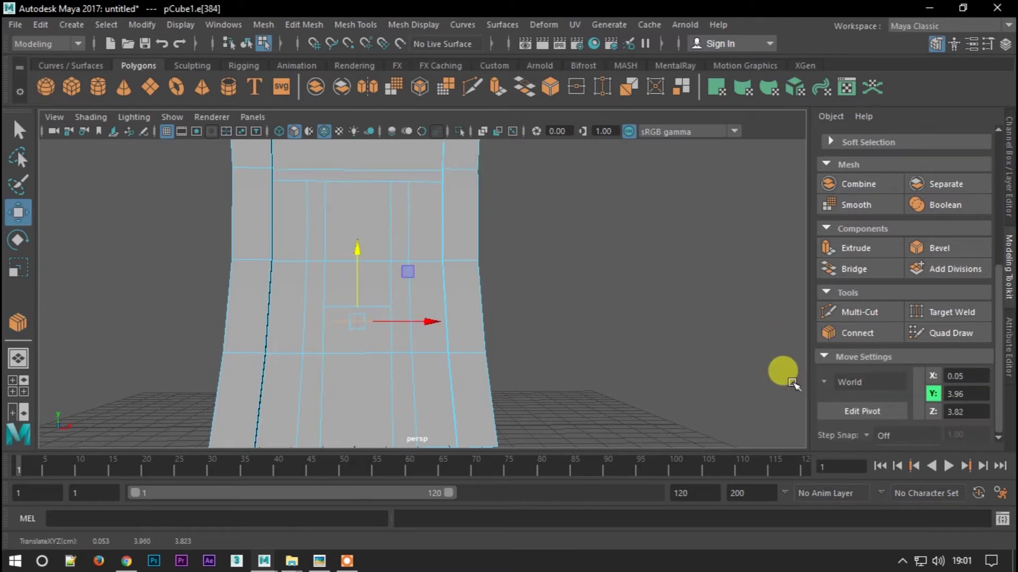
Extrude the door frame faces outward with a thickness of 0.3
{"action": "key", "text": "F11"}
{"action": "left_click", "coordinate": [387, 312], "text": "shift"}
{"action": "left_click", "coordinate": [409, 387], "text": "shift"}
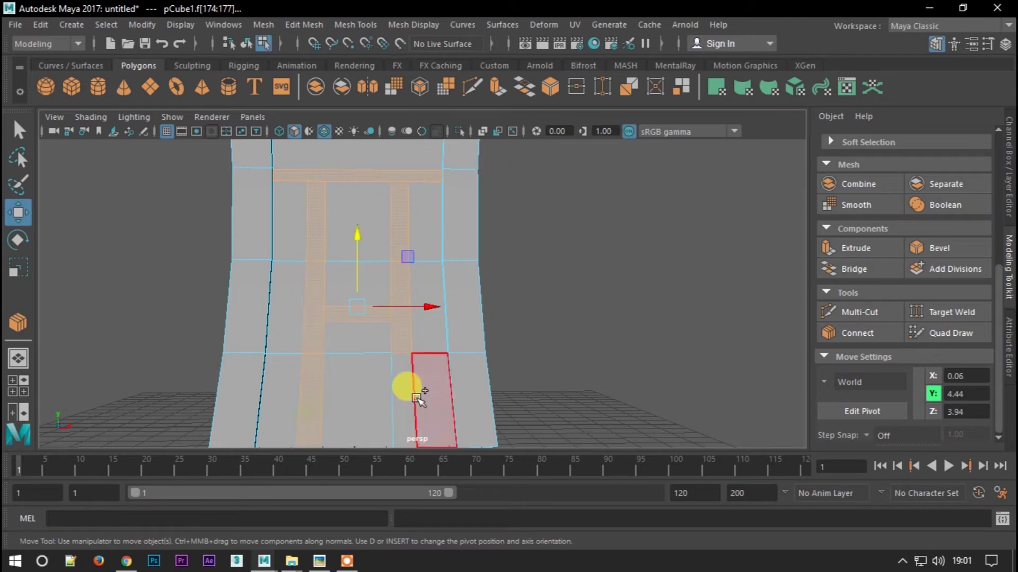
{"action": "scroll", "coordinate": [408, 272], "scroll_direction": "down", "scroll_amount": 2}
{"action": "left_click_drag", "start_coordinate": [408, 272], "coordinate": [370, 353], "text": "alt"}
{"action": "key", "text": "ctrl+e"}
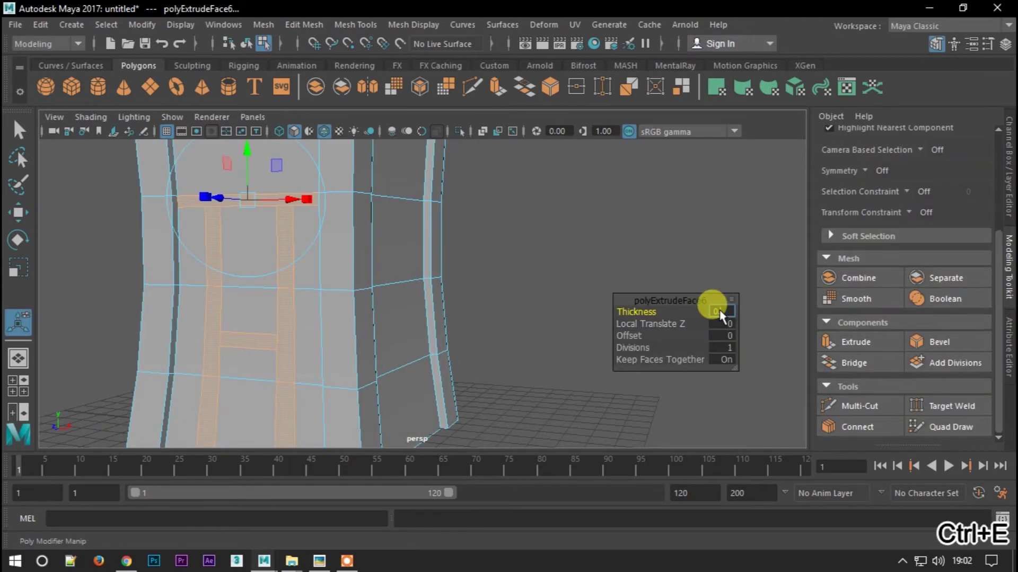
{"action": "left_click_drag", "start_coordinate": [182, 162], "coordinate": [353, 275], "text": "alt"}
{"action": "scroll", "coordinate": [347, 206], "scroll_direction": "down", "scroll_amount": 3}
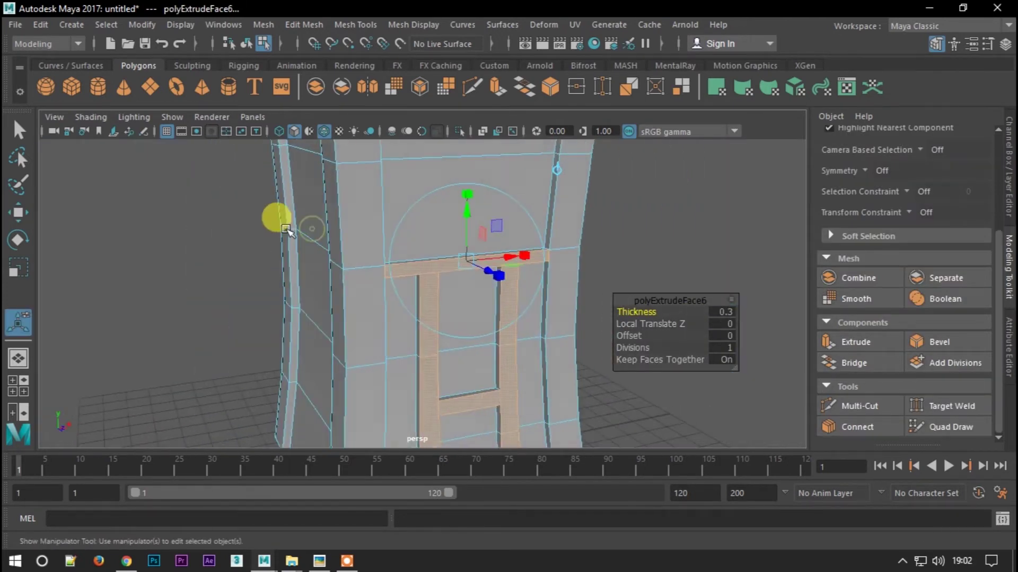
{"action": "key", "text": "w"}
Return to face selection and pick the first door frame face
{"action": "scroll", "coordinate": [398, 325], "scroll_direction": "down", "scroll_amount": 2}
{"action": "key", "text": "F8"}
{"action": "scroll", "coordinate": [508, 297], "scroll_direction": "up", "scroll_amount": 2}
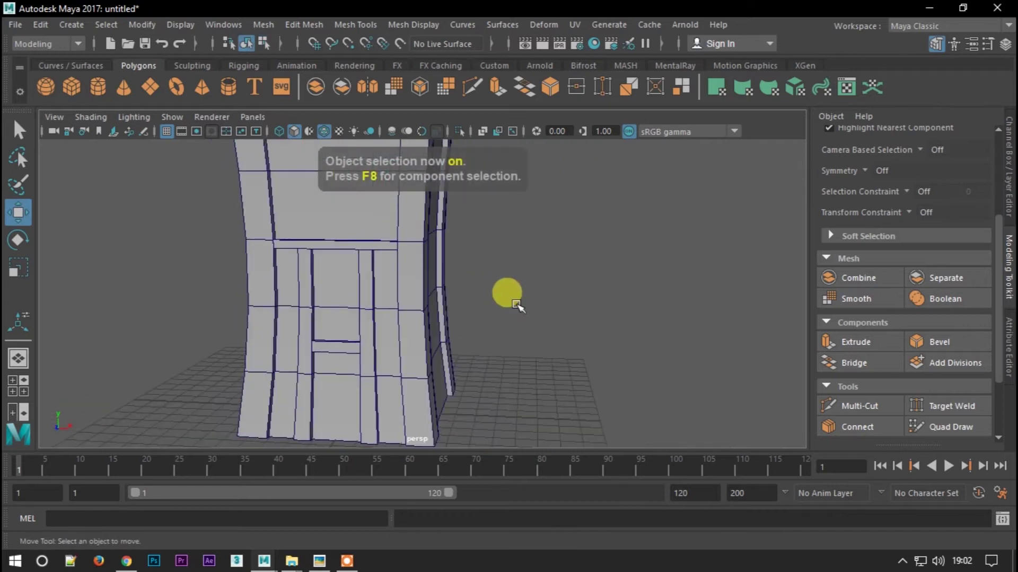
{"action": "key", "text": "F8"}
{"action": "scroll", "coordinate": [473, 310], "scroll_direction": "up", "scroll_amount": 2}
{"action": "left_click", "coordinate": [456, 227]}
{"action": "mouse_move", "coordinate": [456, 226]}
{"action": "left_mouse_down", "text": "alt"}
{"action": "mouse_move", "coordinate": [420, 386]}
{"action": "mouse_move", "coordinate": [504, 231]}
{"action": "mouse_move", "coordinate": [374, 238]}
{"action": "left_mouse_up", "text": "alt"}
Add the remaining side and top door frame faces to the selection
{"action": "scroll", "coordinate": [386, 359], "scroll_direction": "down", "scroll_amount": 3}
{"action": "scroll", "coordinate": [474, 232], "scroll_direction": "up", "scroll_amount": 4}
{"action": "scroll", "coordinate": [374, 239], "scroll_direction": "up", "scroll_amount": 2}
{"action": "mouse_move", "coordinate": [665, 257]}
{"action": "left_mouse_down", "text": "alt"}
{"action": "mouse_move", "coordinate": [439, 285]}
{"action": "mouse_move", "coordinate": [654, 363]}
{"action": "mouse_move", "coordinate": [222, 325]}
{"action": "mouse_move", "coordinate": [682, 382]}
{"action": "mouse_move", "coordinate": [614, 212]}
{"action": "left_mouse_up", "text": "alt"}
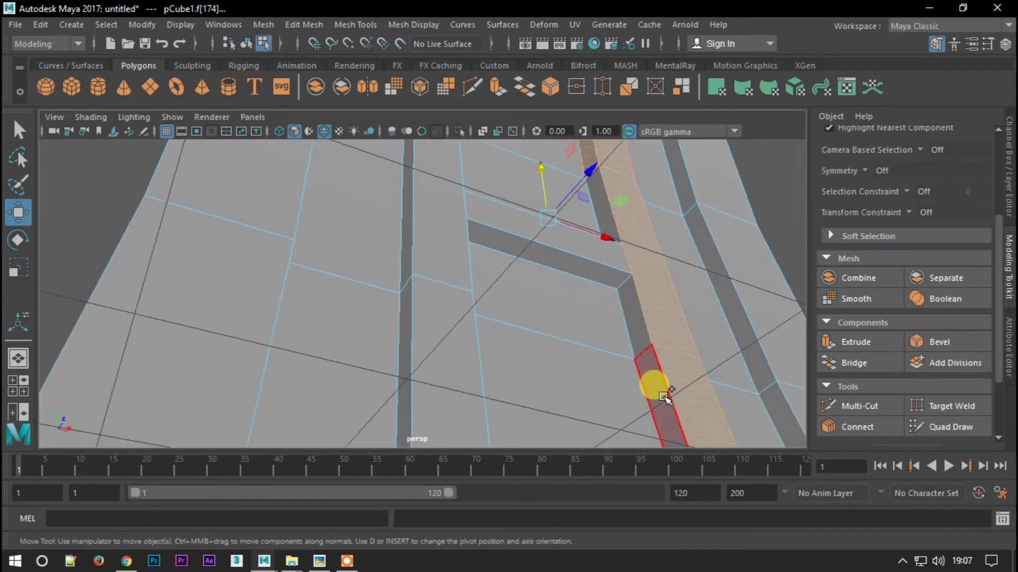
{"action": "left_click", "coordinate": [615, 269], "text": "shift"}
{"action": "mouse_move", "coordinate": [461, 266]}
{"action": "left_mouse_down", "text": "alt"}
{"action": "mouse_move", "coordinate": [255, 296]}
{"action": "mouse_move", "coordinate": [288, 334]}
{"action": "mouse_move", "coordinate": [341, 136]}
{"action": "mouse_move", "coordinate": [432, 299]}
{"action": "mouse_move", "coordinate": [336, 233]}
{"action": "mouse_move", "coordinate": [289, 330]}
{"action": "left_mouse_up", "text": "alt"}
{"action": "left_click", "coordinate": [431, 298], "text": "shift"}
Extract the selected door frame faces into a separate piece
{"action": "mouse_move", "coordinate": [366, 269]}
{"action": "left_mouse_down", "text": "alt"}
{"action": "mouse_move", "coordinate": [564, 204]}
{"action": "mouse_move", "coordinate": [522, 329]}
{"action": "left_mouse_up", "text": "alt"}
{"action": "mouse_move", "coordinate": [717, 365]}
{"action": "left_mouse_down", "text": "alt"}
{"action": "mouse_move", "coordinate": [615, 334]}
{"action": "mouse_move", "coordinate": [552, 229]}
{"action": "mouse_move", "coordinate": [509, 227]}
{"action": "left_mouse_up", "text": "alt"}
{"action": "right_click_drag", "start_coordinate": [458, 236], "coordinate": [449, 371], "text": "shift"}
{"action": "right_click_drag", "start_coordinate": [450, 450], "coordinate": [444, 462], "text": "shift"}
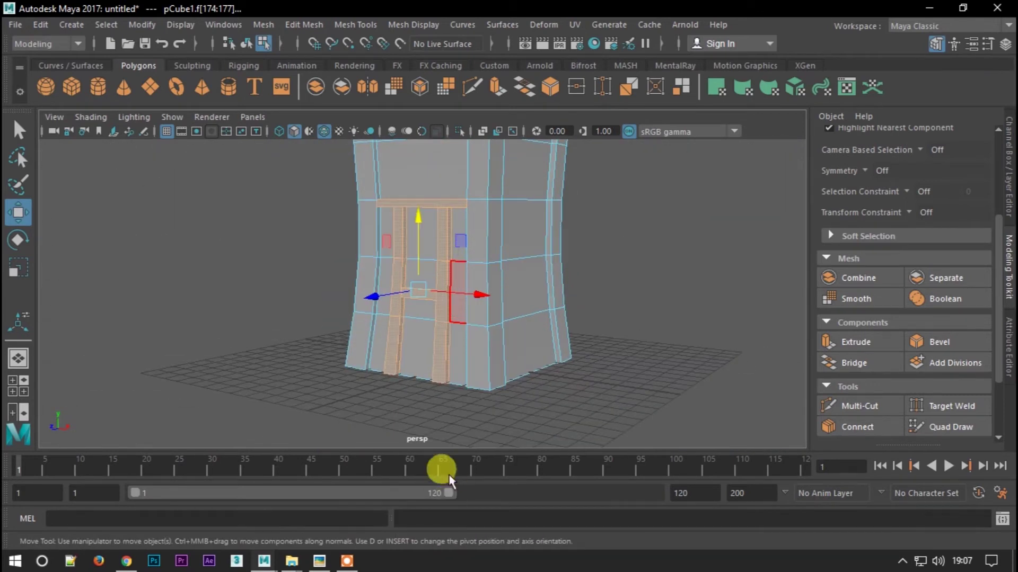
Pull the extracted door frame piece away from the tower
{"action": "key", "text": "q"}
{"action": "key", "text": "F8"}
{"action": "key", "text": "w"}
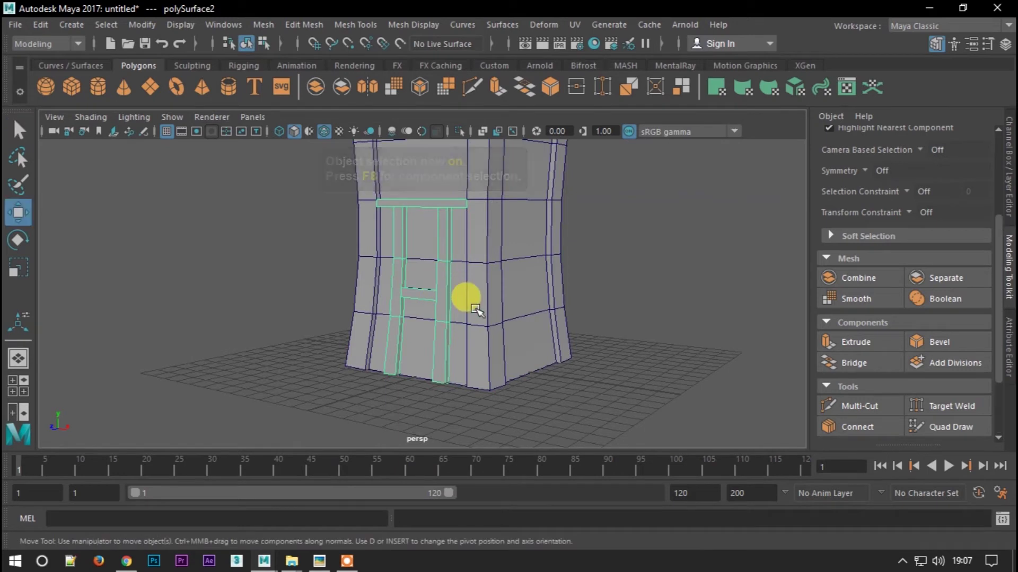
{"action": "left_click_drag", "start_coordinate": [445, 296], "coordinate": [636, 257], "text": "alt"}
{"action": "scroll", "coordinate": [436, 264], "scroll_direction": "down", "scroll_amount": 5}
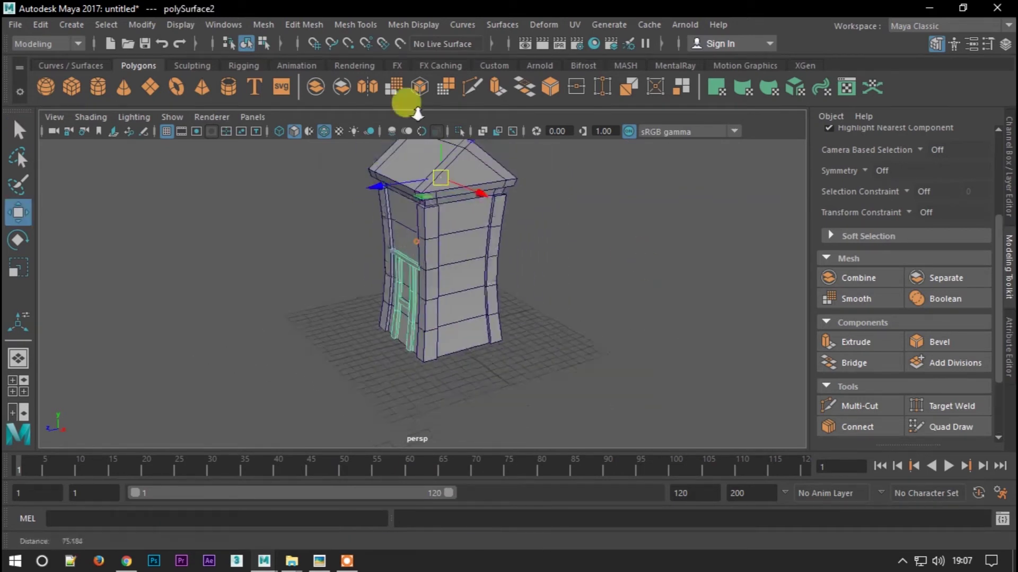
{"action": "left_click", "coordinate": [141, 24]}
{"action": "left_click_drag", "start_coordinate": [480, 289], "coordinate": [421, 289], "text": "alt"}
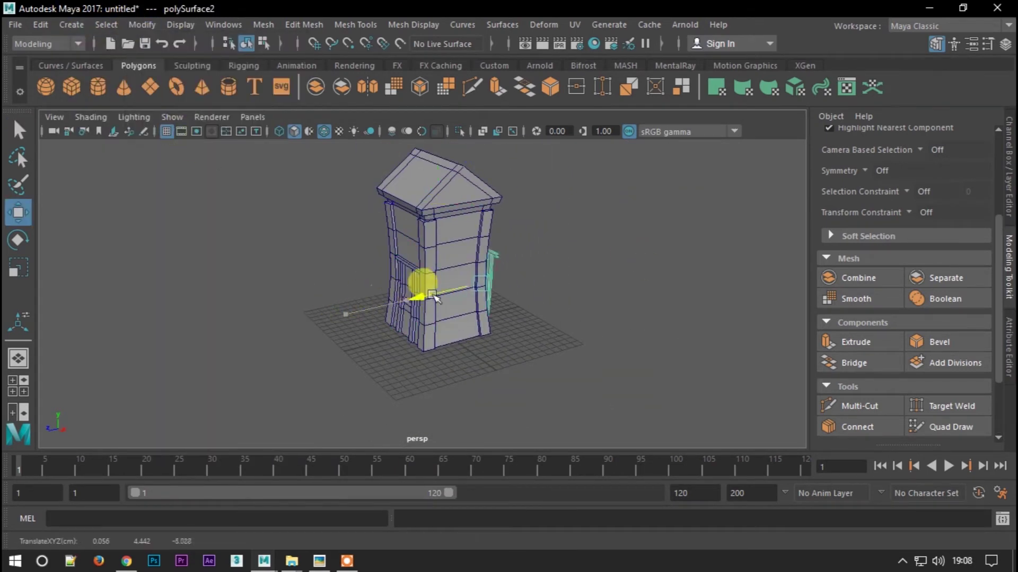
{"action": "scroll", "coordinate": [521, 323], "scroll_direction": "up", "scroll_amount": 5}
Rotate the door frame using its Channel Box values and switch to the side view
{"action": "key", "text": "e"}
{"action": "left_click", "coordinate": [1007, 167]}
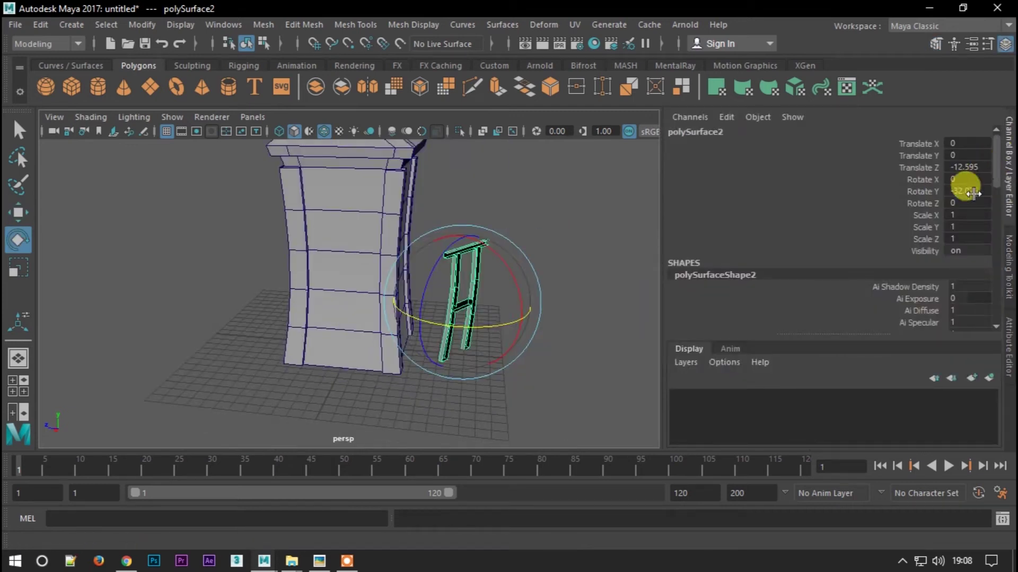
{"action": "left_click", "coordinate": [1007, 188]}
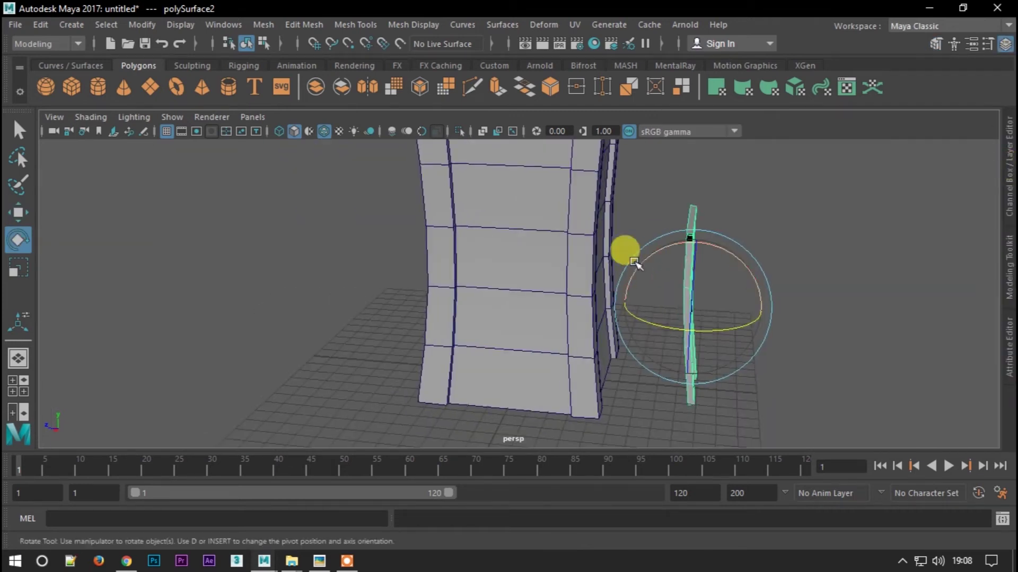
{"action": "key", "text": "w"}
{"action": "key", "text": "space"}
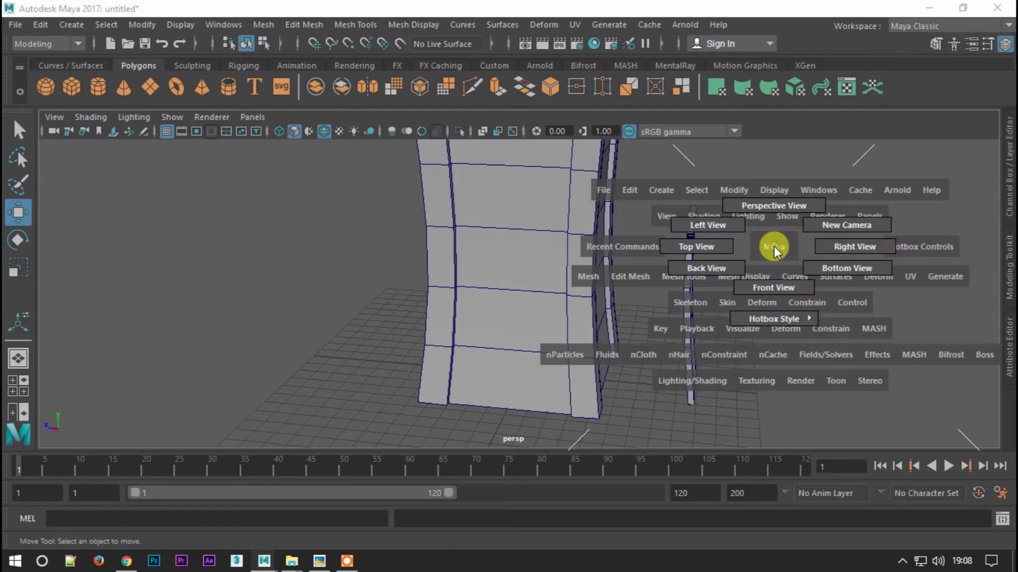
{"action": "left_click", "coordinate": [731, 264]}
{"action": "key", "text": "space"}
{"action": "left_click_drag", "start_coordinate": [609, 212], "coordinate": [689, 214]}
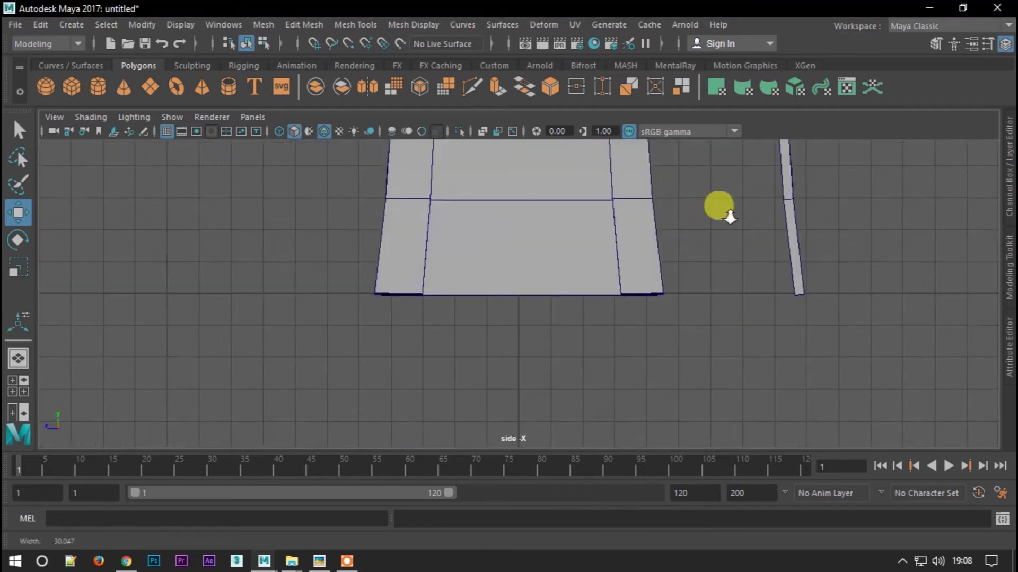
Move the door frame against the tower's side wall in wireframe, then return to perspective
{"action": "key", "text": "4"}
{"action": "left_click", "coordinate": [697, 275]}
{"action": "mouse_move", "coordinate": [628, 282]}
{"action": "left_mouse_down"}
{"action": "mouse_move", "coordinate": [513, 300]}
{"action": "mouse_move", "coordinate": [550, 261]}
{"action": "left_mouse_up"}
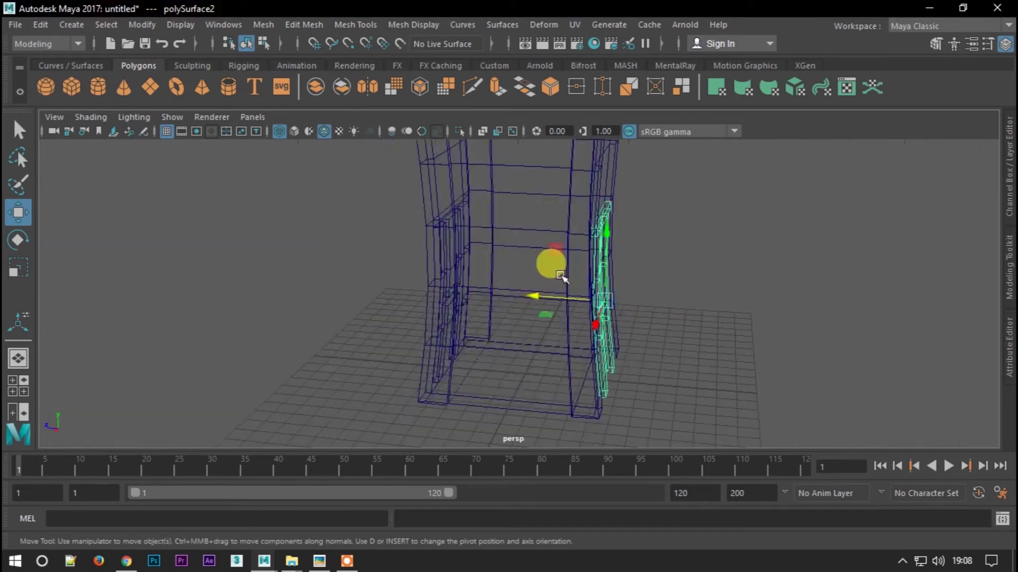
{"action": "key", "text": "5"}
{"action": "mouse_move", "coordinate": [673, 278]}
{"action": "left_mouse_down", "text": "alt"}
{"action": "mouse_move", "coordinate": [629, 356]}
{"action": "mouse_move", "coordinate": [713, 358]}
{"action": "mouse_move", "coordinate": [550, 295]}
{"action": "left_mouse_up", "text": "alt"}
{"action": "mouse_move", "coordinate": [550, 295]}
{"action": "right_mouse_down", "text": "alt"}
{"action": "mouse_move", "coordinate": [545, 220]}
{"action": "mouse_move", "coordinate": [573, 205]}
{"action": "right_mouse_up", "text": "alt"}
{"action": "mouse_move", "coordinate": [573, 204]}
{"action": "left_mouse_down", "text": "alt"}
{"action": "mouse_move", "coordinate": [631, 164]}
{"action": "mouse_move", "coordinate": [599, 268]}
{"action": "left_mouse_up", "text": "alt"}
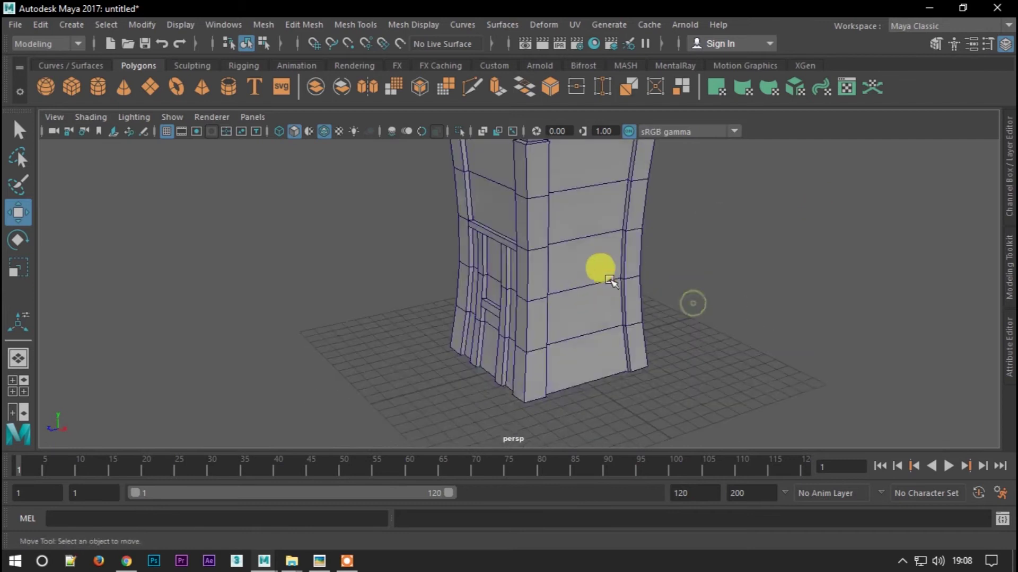
{"action": "right_click_drag", "start_coordinate": [600, 268], "coordinate": [576, 279], "text": "alt"}
Create a polygon cylinder and move it beside the tower
{"action": "left_click", "coordinate": [94, 86]}
{"action": "left_click_drag", "start_coordinate": [596, 355], "coordinate": [757, 353]}
{"action": "middle_click_drag", "start_coordinate": [757, 353], "coordinate": [620, 243], "text": "alt"}
{"action": "left_click_drag", "start_coordinate": [620, 243], "coordinate": [629, 273], "text": "alt"}
Rotate pCylinder1 90° on X in the Channel Box
{"action": "key", "text": "e"}
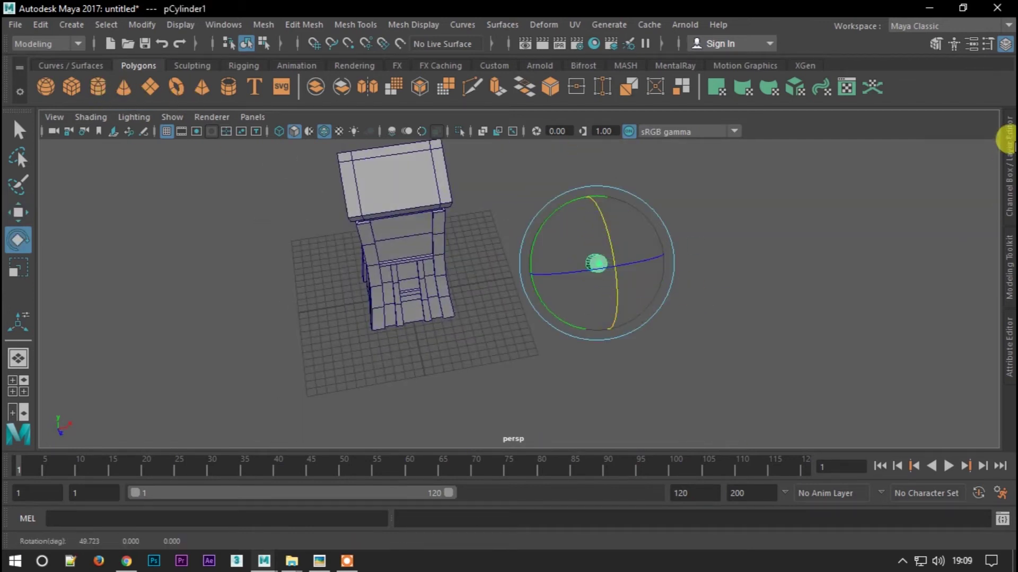
{"action": "left_click", "coordinate": [1007, 136]}
{"action": "left_click", "coordinate": [962, 179]}
{"action": "key", "text": "w"}
{"action": "left_click_drag", "start_coordinate": [371, 265], "coordinate": [477, 257], "text": "alt"}
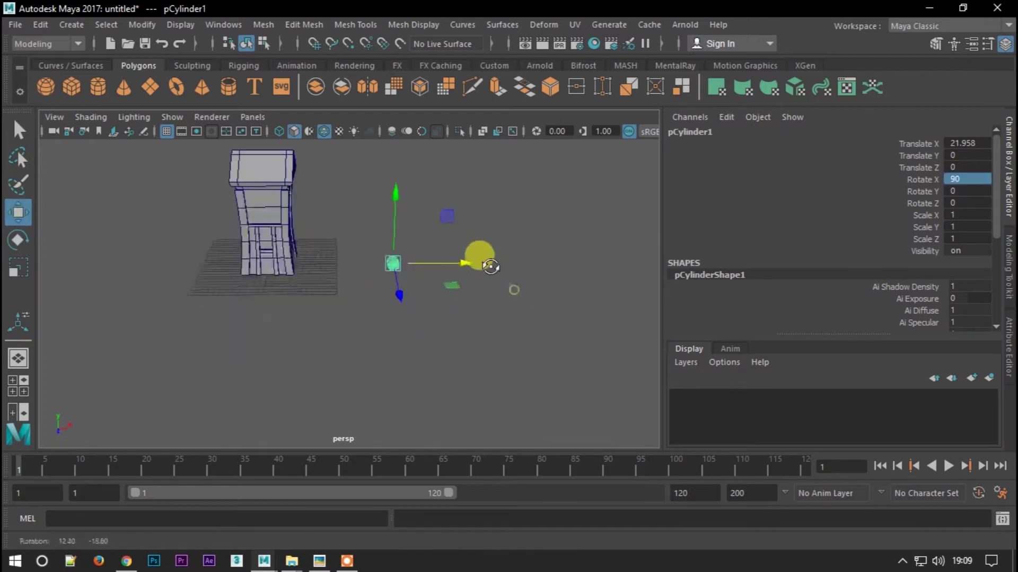
Set the cylinder's Subdivisions Axis to 8 in the Attribute Editor
{"action": "key", "text": "ctrl+a"}
{"action": "left_click", "coordinate": [827, 142]}
{"action": "mouse_move", "coordinate": [610, 250]}
{"action": "left_mouse_down", "text": "alt"}
{"action": "mouse_move", "coordinate": [496, 264]}
{"action": "mouse_move", "coordinate": [493, 273]}
{"action": "left_mouse_up", "text": "alt"}
{"action": "key", "text": "Return"}
{"action": "mouse_move", "coordinate": [583, 260]}
{"action": "left_mouse_down", "text": "alt"}
{"action": "mouse_move", "coordinate": [477, 257]}
{"action": "mouse_move", "coordinate": [501, 281]}
{"action": "mouse_move", "coordinate": [819, 264]}
{"action": "left_mouse_up", "text": "alt"}
{"action": "left_click", "coordinate": [851, 274]}
Set the cylinder's height field to 0.2
{"action": "double_click", "coordinate": [805, 257]}
{"action": "type", "text": "0.2"}
{"action": "key", "text": "Return"}
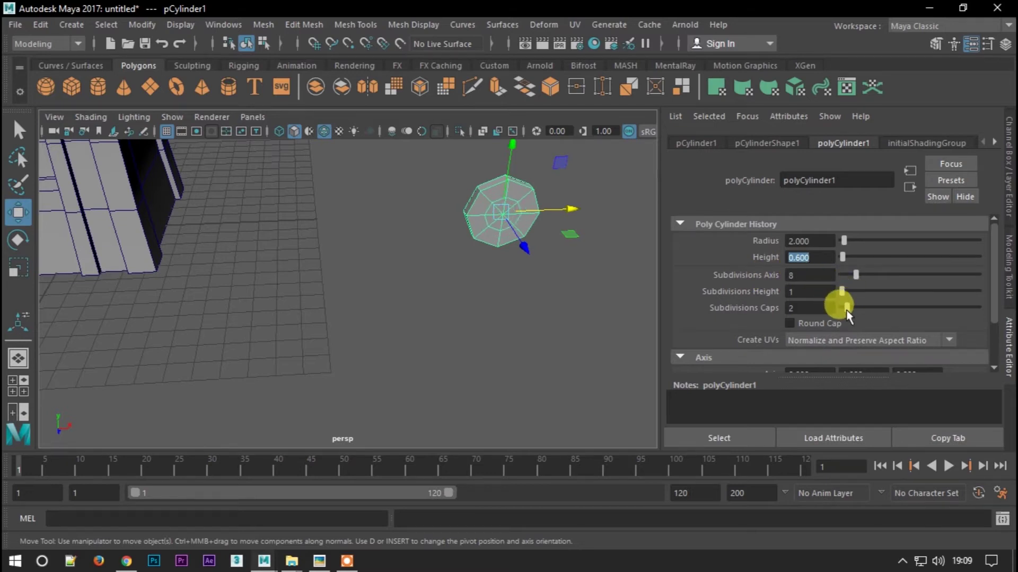
{"action": "left_click_drag", "start_coordinate": [450, 249], "coordinate": [388, 241], "text": "alt"}
{"action": "key", "text": "ctrl+a"}
In front view, delete the cylinder's lower and inner faces to leave an arch strip
{"action": "key", "text": "space"}
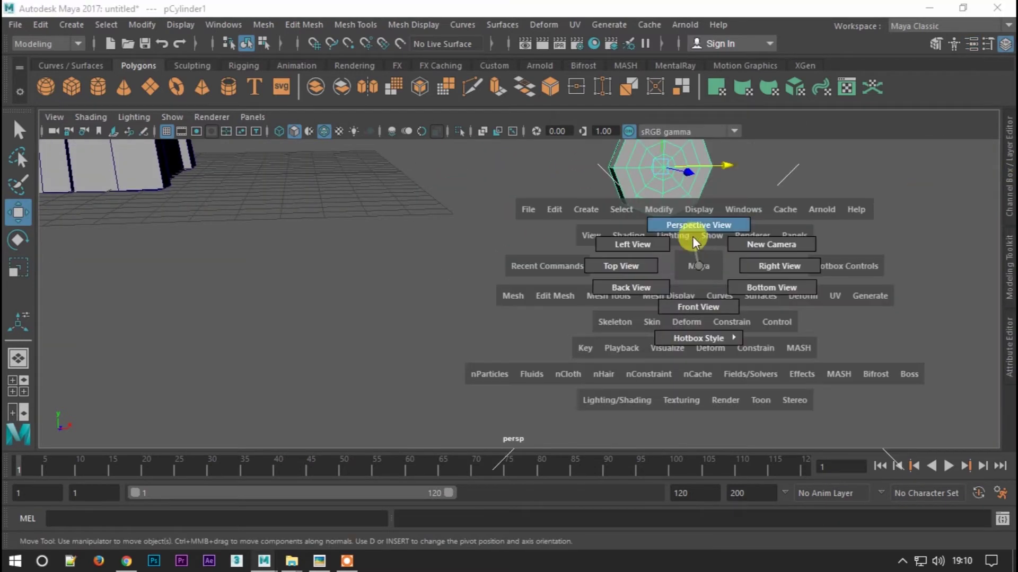
{"action": "left_click_drag", "start_coordinate": [692, 236], "coordinate": [697, 305]}
{"action": "key", "text": "f"}
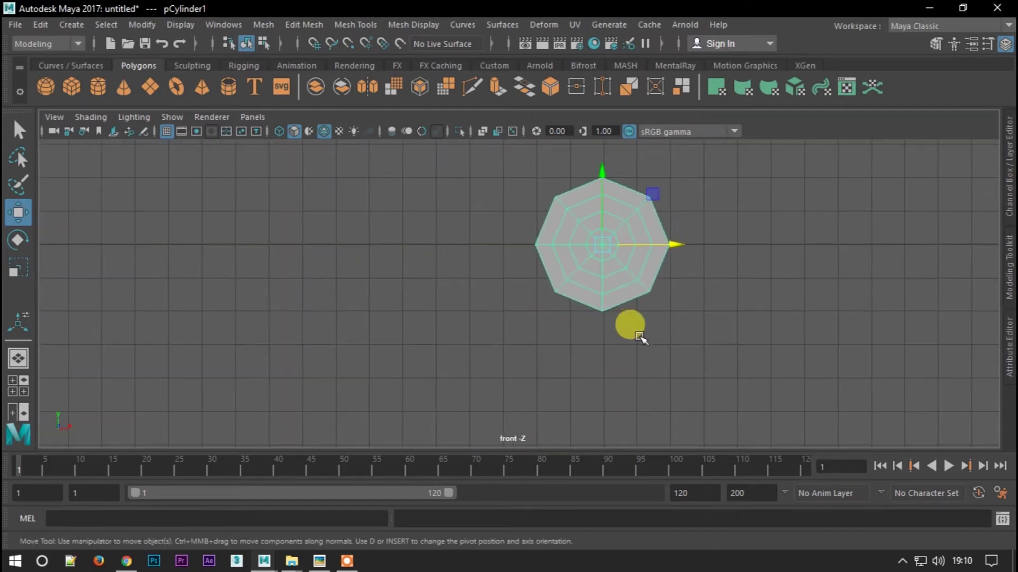
{"action": "key", "text": "F11"}
{"action": "left_click_drag", "start_coordinate": [427, 248], "coordinate": [729, 353]}
{"action": "key", "text": "Delete"}
{"action": "left_click_drag", "start_coordinate": [581, 233], "coordinate": [581, 235]}
{"action": "key", "text": "Delete"}
Extrude the arch's bottom edges and pull them down to lengthen the legs
{"action": "key", "text": "F9"}
{"action": "left_click_drag", "start_coordinate": [472, 209], "coordinate": [722, 312]}
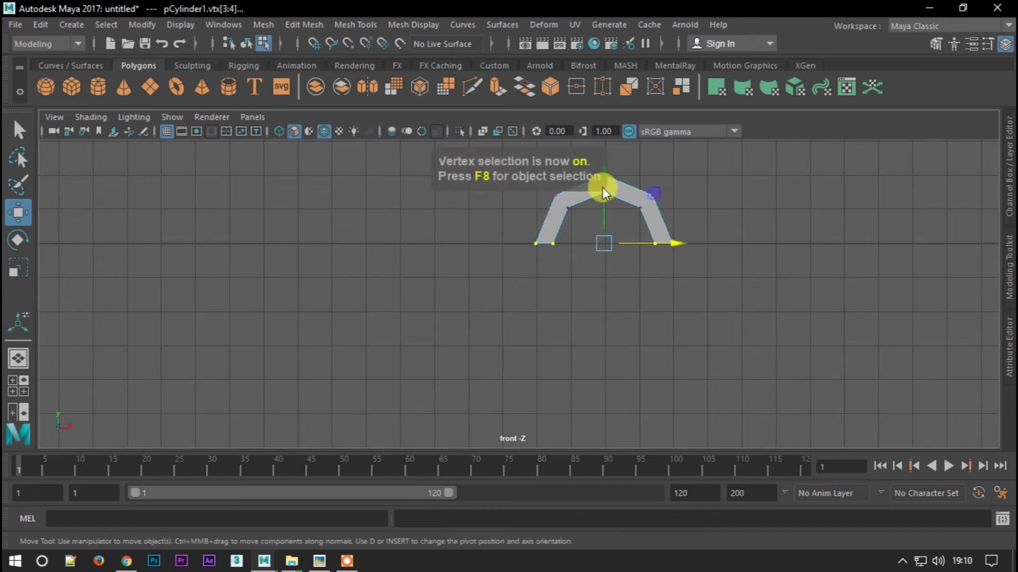
{"action": "key", "text": "ctrl+e"}
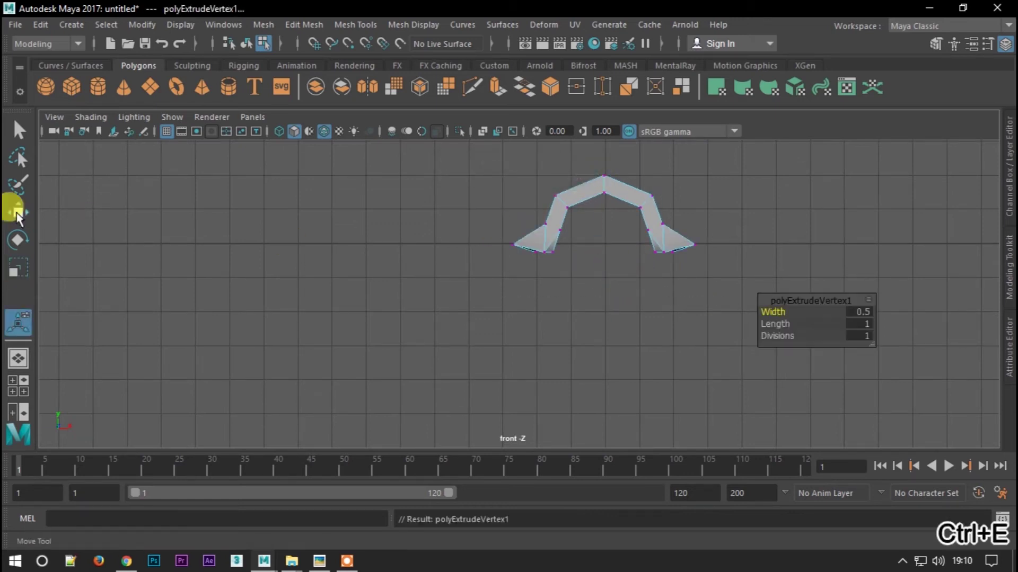
{"action": "key", "text": "ctrl+z"}
{"action": "key", "text": "F10"}
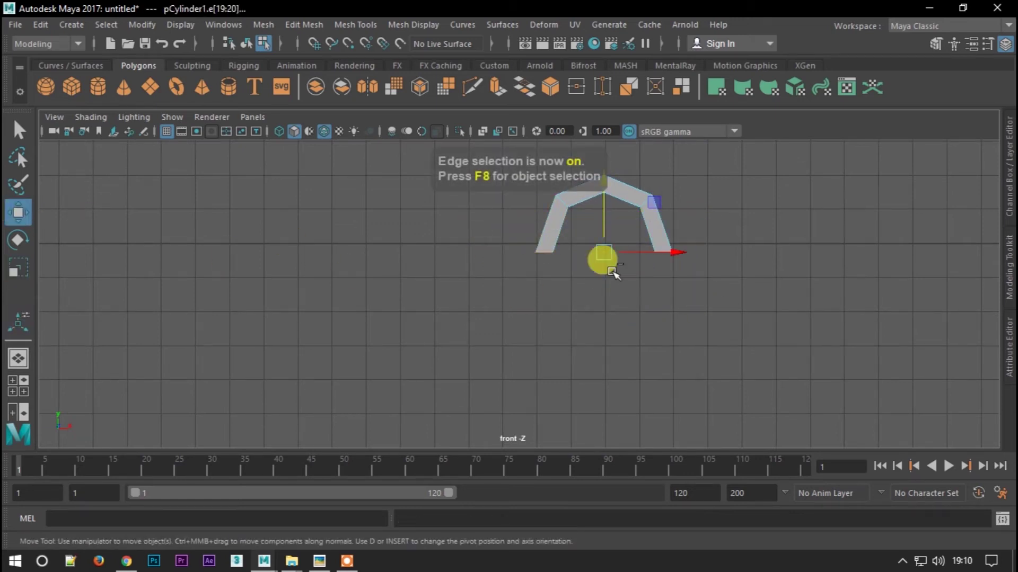
{"action": "key", "text": "ctrl+e"}
{"action": "left_click_drag", "start_coordinate": [584, 218], "coordinate": [608, 243]}
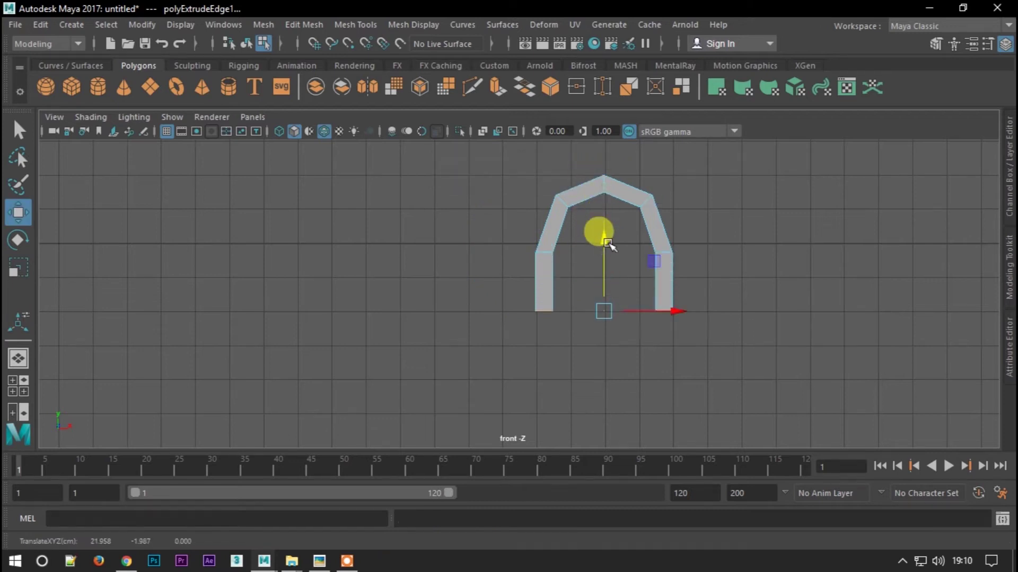
Extrude the bottom edges a second time and move them further down
{"action": "key", "text": "ctrl+e"}
{"action": "left_click_drag", "start_coordinate": [583, 286], "coordinate": [595, 273]}
{"action": "key", "text": "r"}
{"action": "left_click_drag", "start_coordinate": [599, 350], "coordinate": [574, 367]}
{"action": "key", "text": "ctrl+z"}
Undo a stray edge move and orbit around the arch in perspective view
{"action": "key", "text": "w"}
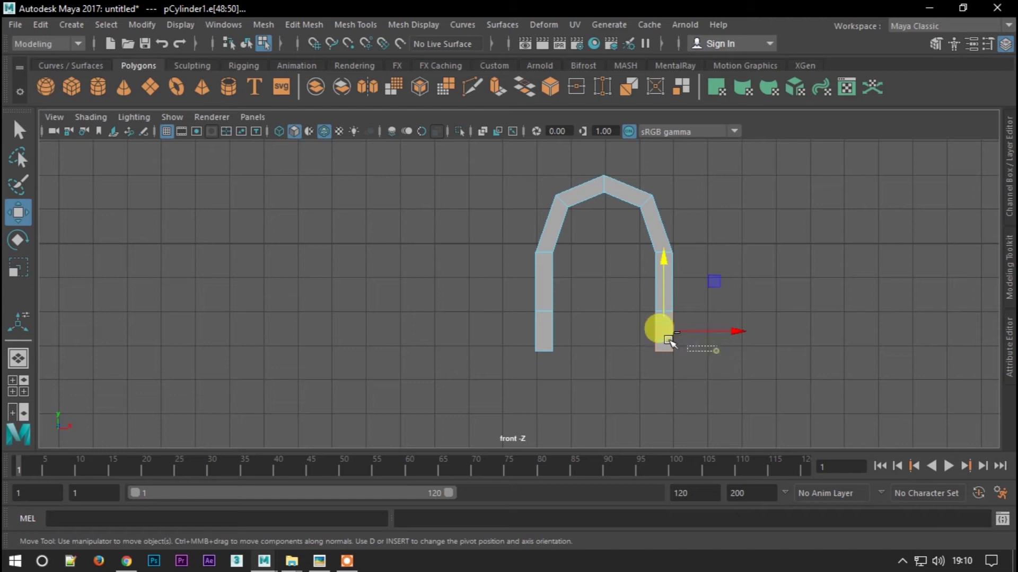
{"action": "left_click_drag", "start_coordinate": [669, 344], "coordinate": [710, 348]}
{"action": "key", "text": "ctrl+z"}
{"action": "key", "text": "ctrl+z"}
{"action": "key", "text": "space"}
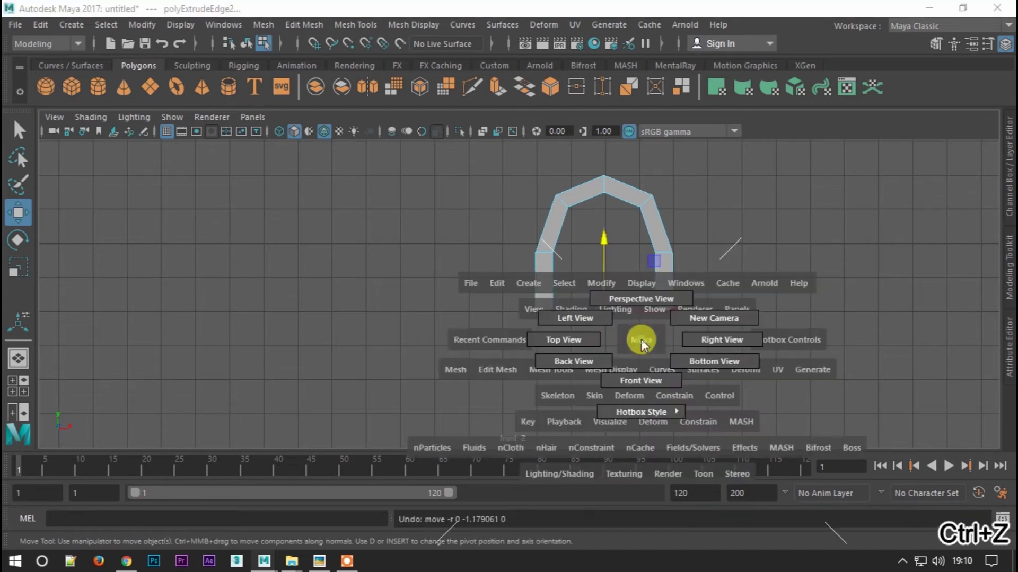
{"action": "left_click_drag", "start_coordinate": [641, 339], "coordinate": [641, 298]}
{"action": "mouse_move", "coordinate": [564, 246]}
{"action": "left_mouse_down", "text": "alt"}
{"action": "mouse_move", "coordinate": [554, 336]}
{"action": "mouse_move", "coordinate": [566, 299]}
{"action": "left_mouse_up", "text": "alt"}
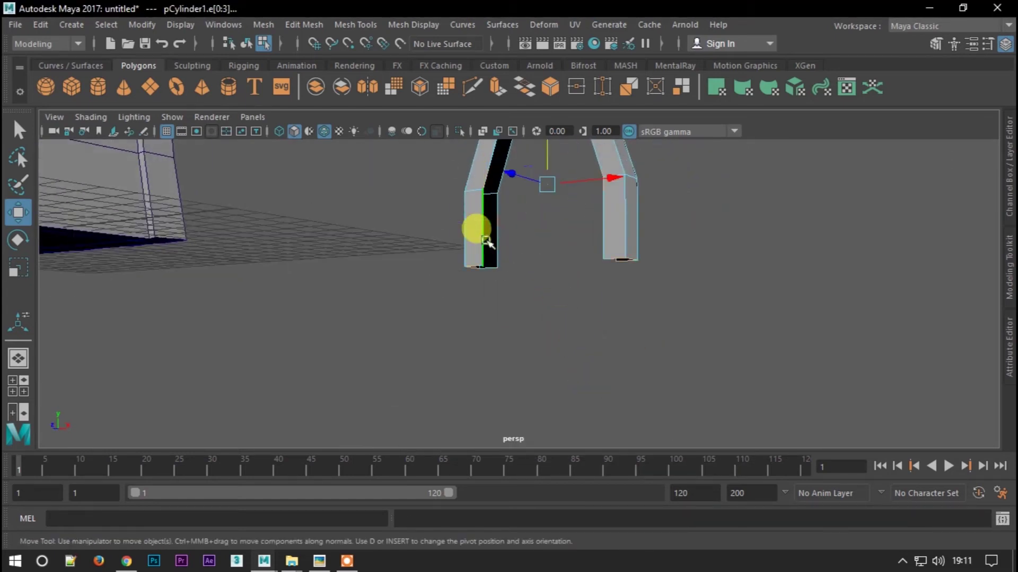
Select the open edges at the arch's leg bottoms and attempt to fill and bridge them
{"action": "right_click_drag", "start_coordinate": [500, 254], "coordinate": [483, 429], "text": "shift"}
{"action": "key", "text": "ctrl+z"}
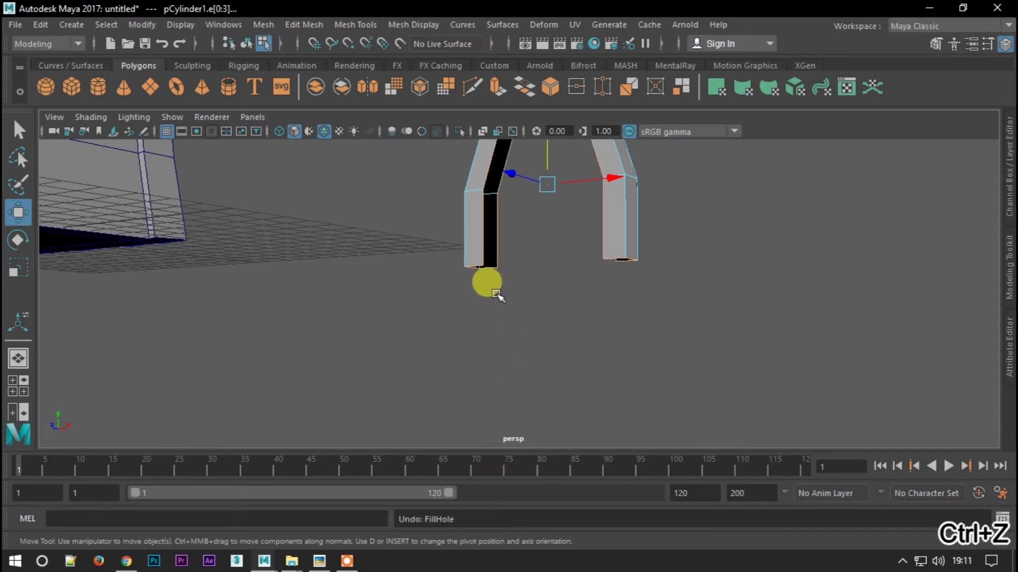
{"action": "left_click_drag", "start_coordinate": [496, 295], "coordinate": [470, 261], "text": "alt"}
{"action": "right_click_drag", "start_coordinate": [481, 256], "coordinate": [482, 317], "text": "shift"}
{"action": "right_click_drag", "start_coordinate": [466, 265], "coordinate": [468, 425], "text": "shift"}
{"action": "key", "text": "ctrl+z"}
{"action": "mouse_move", "coordinate": [488, 405]}
{"action": "left_mouse_down", "text": "alt"}
{"action": "mouse_move", "coordinate": [427, 381]}
{"action": "mouse_move", "coordinate": [391, 268]}
{"action": "left_mouse_up", "text": "alt"}
{"action": "left_click", "coordinate": [374, 268]}
{"action": "right_click_drag", "start_coordinate": [371, 254], "coordinate": [350, 422], "text": "shift"}
{"action": "mouse_move", "coordinate": [350, 422]}
{"action": "left_mouse_down", "text": "alt"}
{"action": "mouse_move", "coordinate": [536, 291]}
{"action": "mouse_move", "coordinate": [346, 404]}
{"action": "left_mouse_up", "text": "alt"}
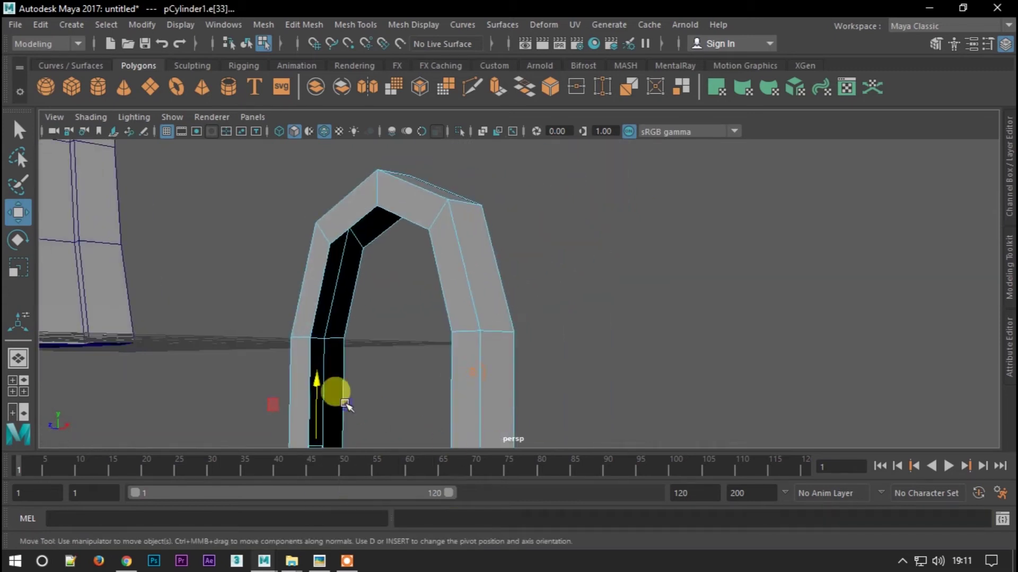
Bridge the open gaps inside the arch and at its top
{"action": "right_click_drag", "start_coordinate": [343, 361], "coordinate": [339, 335], "text": "shift"}
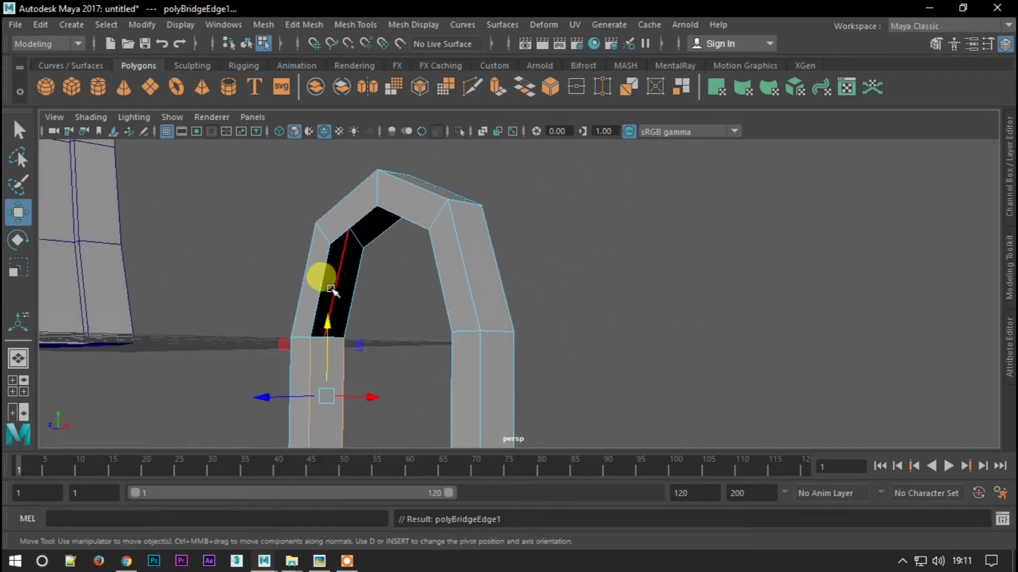
{"action": "right_click_drag", "start_coordinate": [352, 275], "coordinate": [339, 432], "text": "shift"}
{"action": "left_click", "coordinate": [17, 213]}
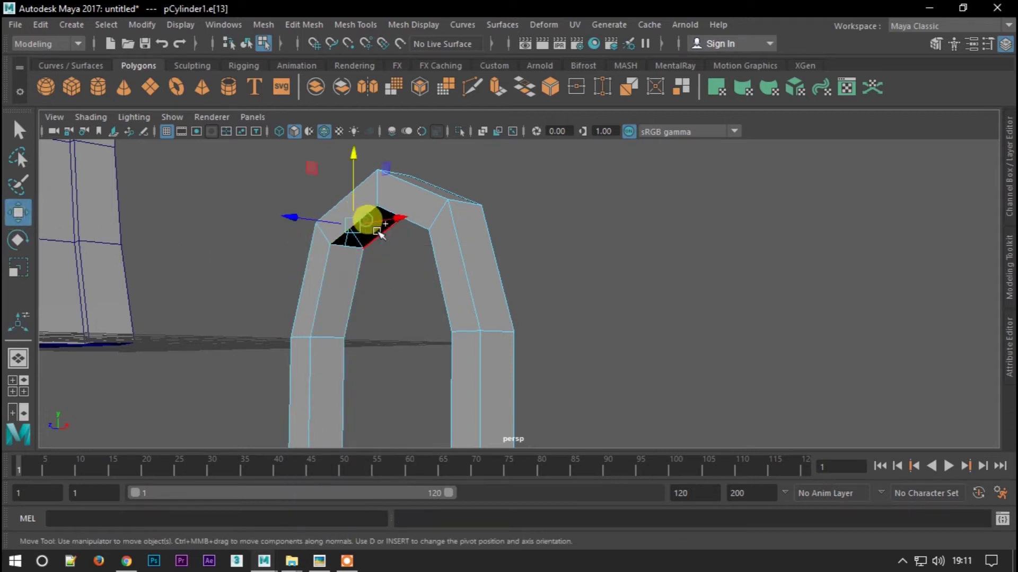
{"action": "right_click_drag", "start_coordinate": [379, 233], "coordinate": [443, 261], "text": "shift"}
{"action": "mouse_move", "coordinate": [443, 261]}
{"action": "left_mouse_down", "text": "alt"}
{"action": "mouse_move", "coordinate": [357, 257]}
{"action": "mouse_move", "coordinate": [409, 257]}
{"action": "left_mouse_up", "text": "alt"}
{"action": "key", "text": "ctrl+z"}
{"action": "right_click_drag", "start_coordinate": [409, 257], "coordinate": [424, 280], "text": "shift"}
Fill the hole at the bottom of the right leg
{"action": "left_click", "coordinate": [454, 321]}
{"action": "key", "text": "ctrl+z"}
{"action": "key", "text": "ctrl+z"}
{"action": "left_click", "coordinate": [496, 295]}
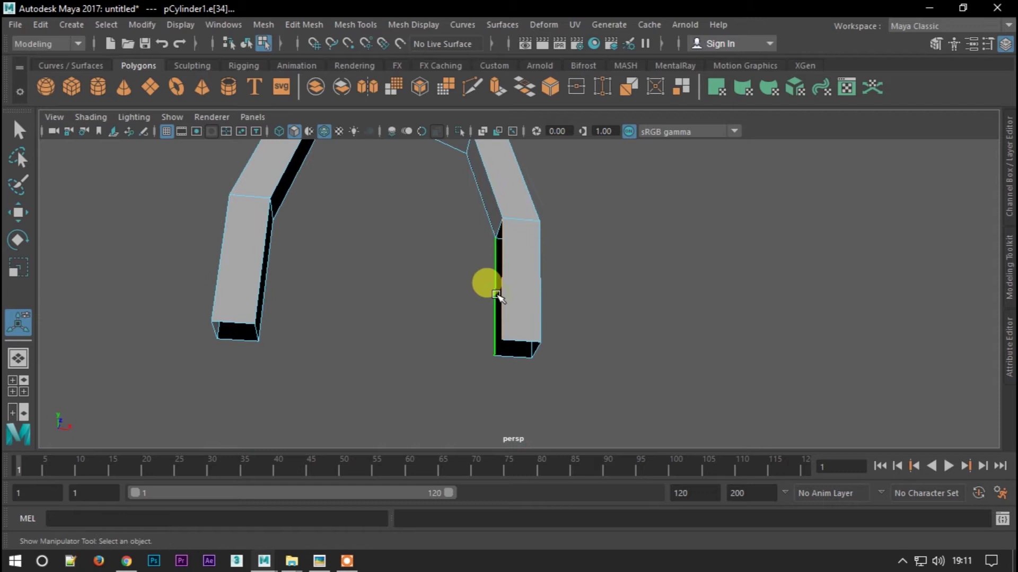
{"action": "key", "text": "g"}
{"action": "left_click", "coordinate": [537, 353]}
{"action": "right_click_drag", "start_coordinate": [502, 350], "coordinate": [459, 477], "text": "shift"}
Try extruding and capping the left leg's open bottom end
{"action": "right_click_drag", "start_coordinate": [236, 324], "coordinate": [234, 443], "text": "shift"}
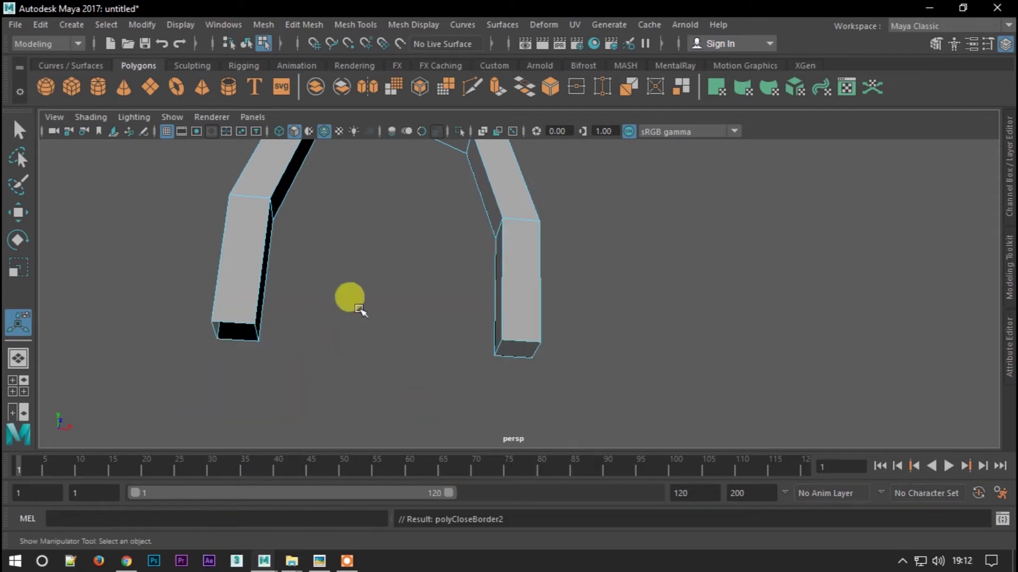
{"action": "left_click_drag", "start_coordinate": [348, 295], "coordinate": [250, 311], "text": "alt"}
{"action": "key", "text": "ctrl+e"}
{"action": "right_click_drag", "start_coordinate": [276, 333], "coordinate": [265, 477], "text": "shift"}
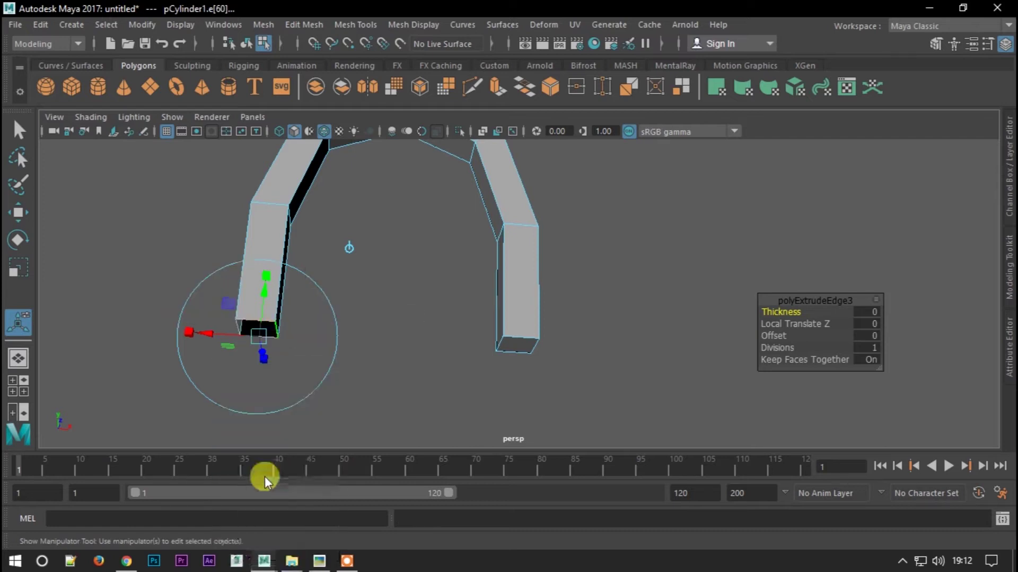
{"action": "key", "text": "ctrl+z"}
{"action": "mouse_move", "coordinate": [275, 420]}
{"action": "left_mouse_down", "text": "alt"}
{"action": "mouse_move", "coordinate": [348, 318]}
{"action": "mouse_move", "coordinate": [369, 212]}
{"action": "mouse_move", "coordinate": [354, 237]}
{"action": "mouse_move", "coordinate": [371, 271]}
{"action": "left_mouse_up", "text": "alt"}
{"action": "right_click_drag", "start_coordinate": [370, 272], "coordinate": [350, 452], "text": "shift"}
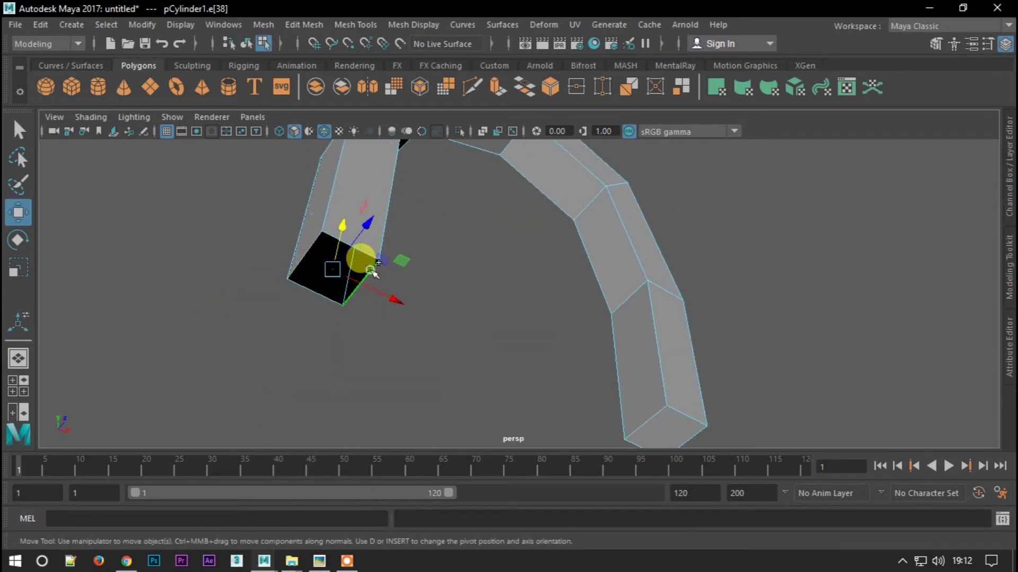
{"action": "right_click_drag", "start_coordinate": [373, 273], "coordinate": [329, 422], "text": "shift"}
{"action": "left_click", "coordinate": [309, 290]}
{"action": "mouse_move", "coordinate": [309, 290]}
{"action": "right_mouse_down", "text": "shift"}
{"action": "mouse_move", "coordinate": [336, 303]}
{"action": "mouse_move", "coordinate": [303, 476]}
{"action": "right_mouse_up", "text": "shift"}
{"action": "mouse_move", "coordinate": [344, 413]}
{"action": "left_mouse_down", "text": "alt"}
{"action": "mouse_move", "coordinate": [375, 391]}
{"action": "mouse_move", "coordinate": [359, 220]}
{"action": "mouse_move", "coordinate": [428, 248]}
{"action": "mouse_move", "coordinate": [392, 211]}
{"action": "mouse_move", "coordinate": [257, 123]}
{"action": "mouse_move", "coordinate": [444, 370]}
{"action": "left_mouse_up", "text": "alt"}
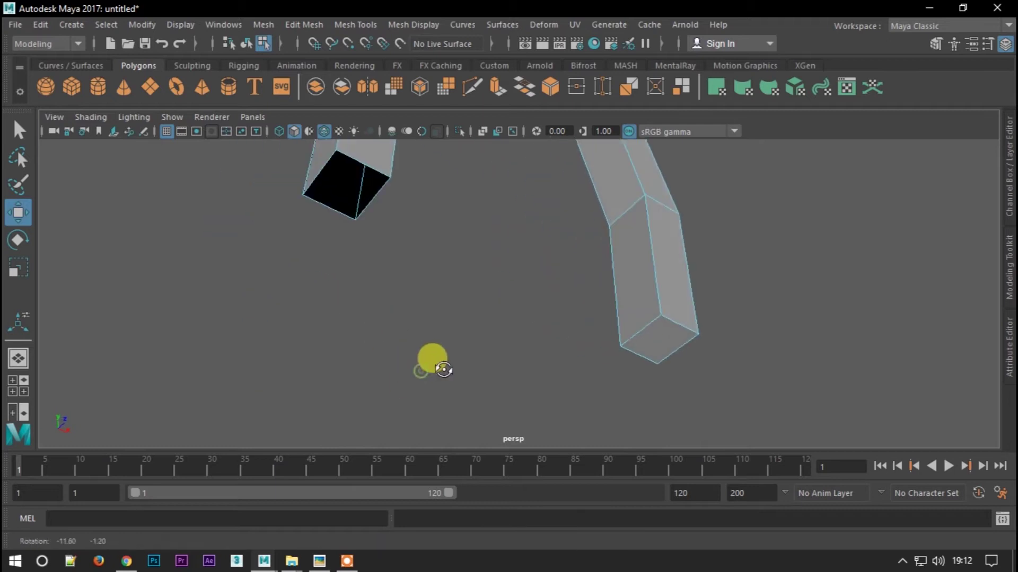
In face mode, select the faces of the arch's left half for deletion
{"action": "key", "text": "F11"}
{"action": "mouse_move", "coordinate": [357, 191]}
{"action": "left_mouse_down", "text": "alt"}
{"action": "mouse_move", "coordinate": [334, 272]}
{"action": "mouse_move", "coordinate": [567, 313]}
{"action": "left_mouse_up", "text": "alt"}
{"action": "key", "text": "space"}
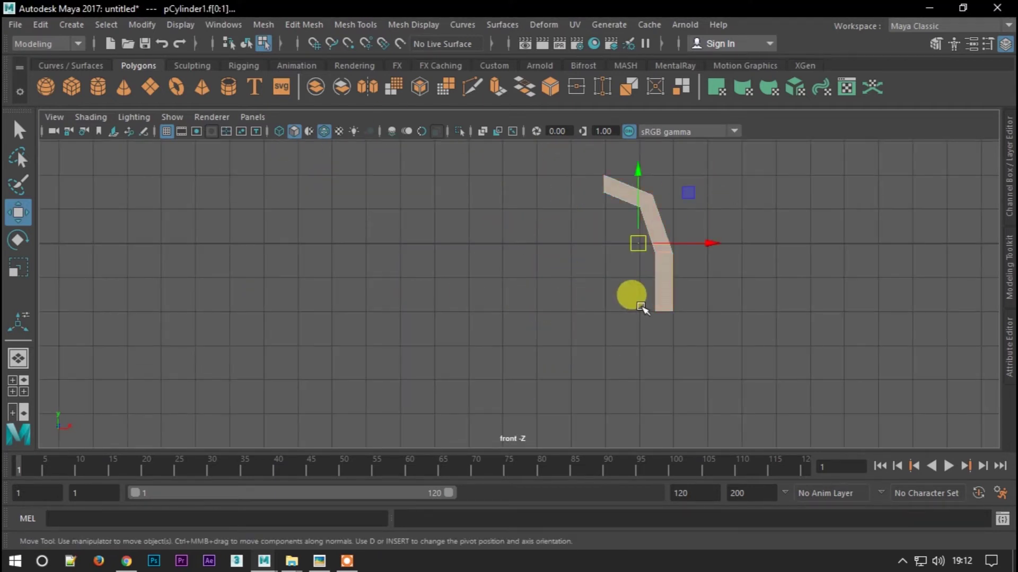
Duplicate the half arch, rotate the copy 180 in Y, and move it across
{"action": "key", "text": "F8"}
{"action": "left_click", "coordinate": [142, 25]}
{"action": "left_click", "coordinate": [196, 158]}
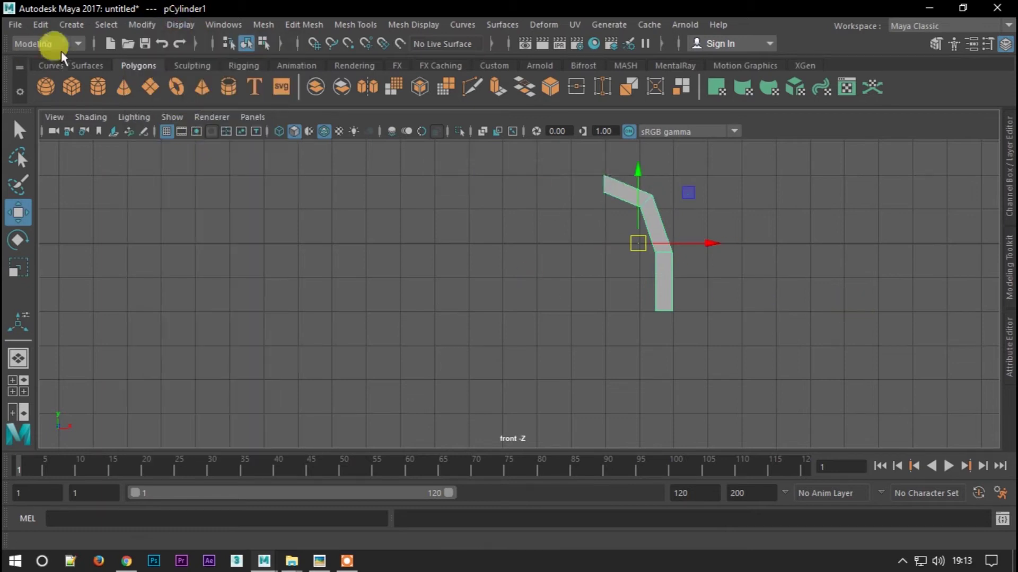
{"action": "key", "text": "ctrl+d"}
{"action": "mouse_move", "coordinate": [681, 236]}
{"action": "left_mouse_down"}
{"action": "mouse_move", "coordinate": [552, 239]}
{"action": "mouse_move", "coordinate": [648, 234]}
{"action": "left_mouse_up"}
{"action": "key", "text": "e"}
{"action": "left_click", "coordinate": [1007, 226]}
{"action": "left_click", "coordinate": [965, 191]}
{"action": "key", "text": "Return"}
{"action": "left_click", "coordinate": [1008, 175]}
{"action": "key", "text": "w"}
{"action": "scroll", "coordinate": [646, 295], "scroll_direction": "up", "scroll_amount": 2}
{"action": "left_click", "coordinate": [615, 262]}
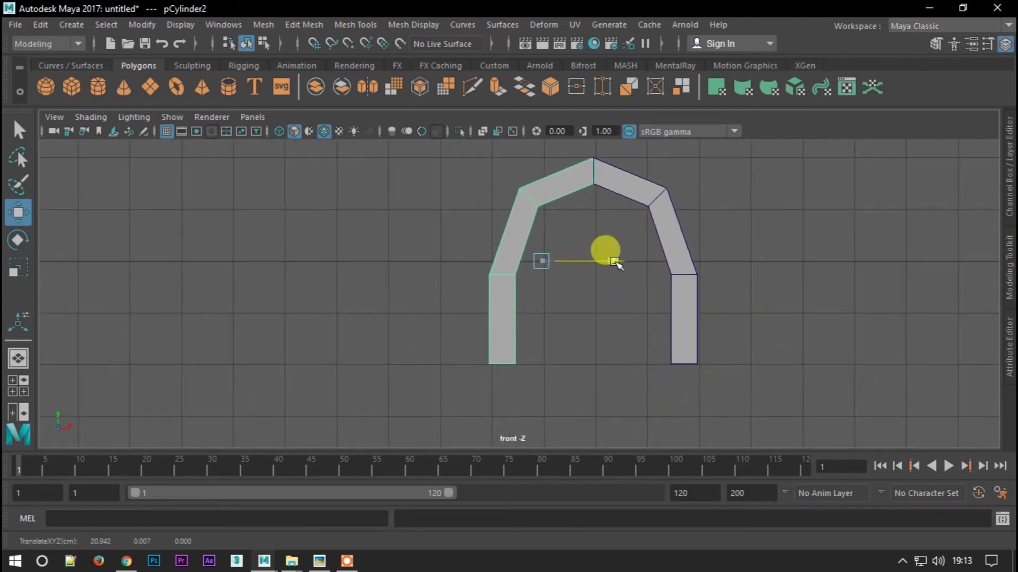
Combine both halves and merge the top vertices with a 0.1 threshold
{"action": "right_click_drag", "start_coordinate": [675, 378], "coordinate": [647, 422], "text": "alt"}
{"action": "left_click", "coordinate": [636, 186], "text": "shift"}
{"action": "right_click_drag", "start_coordinate": [546, 200], "coordinate": [517, 455], "text": "shift"}
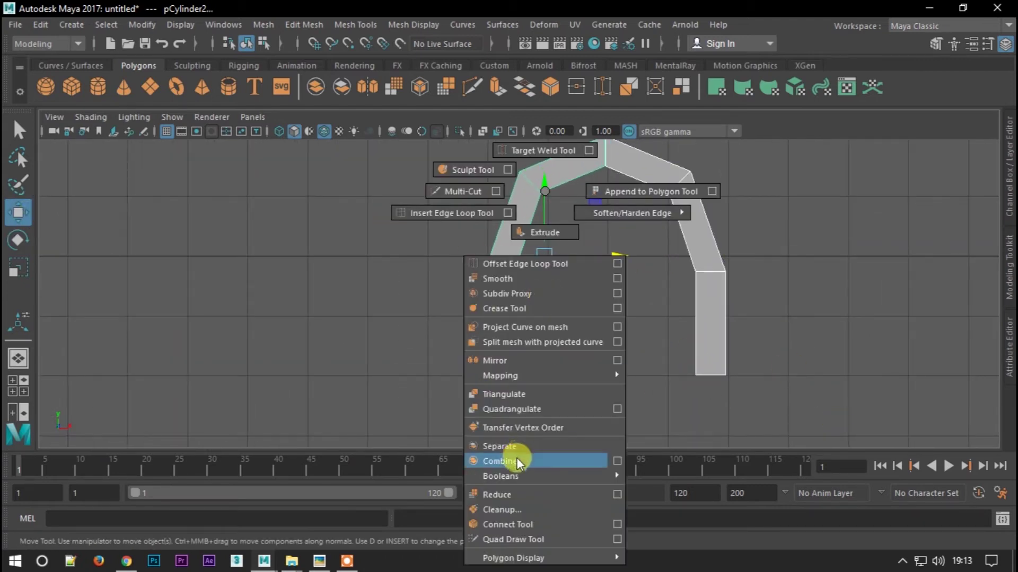
{"action": "key", "text": "F8"}
{"action": "left_click_drag", "start_coordinate": [511, 228], "coordinate": [551, 296]}
{"action": "right_click_drag", "start_coordinate": [546, 277], "coordinate": [551, 251], "text": "shift"}
{"action": "left_click_drag", "start_coordinate": [779, 312], "coordinate": [858, 318]}
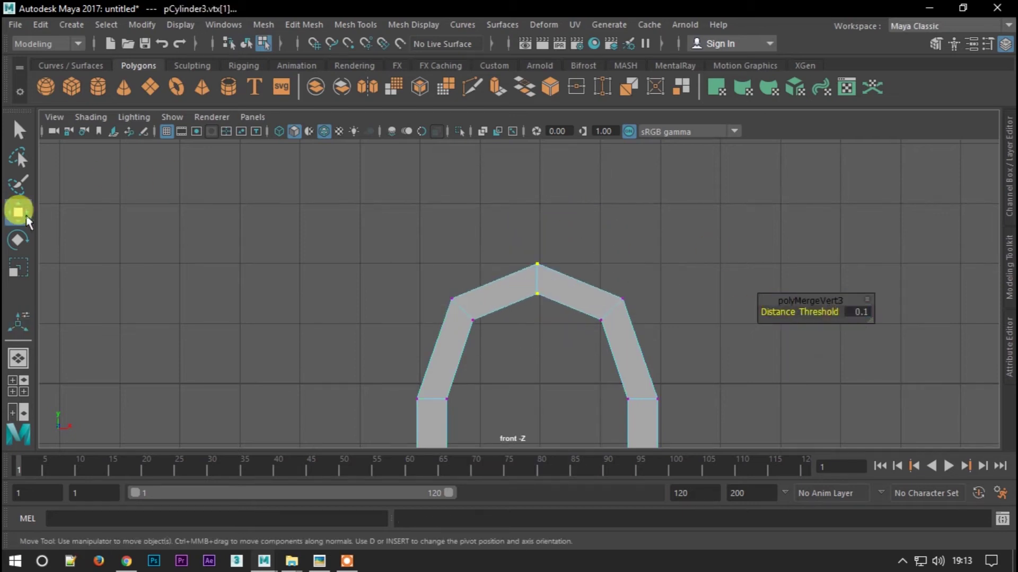
{"action": "key", "text": "space"}
{"action": "key", "text": "F8"}
Extrude both leg bottom faces and bridge the legs together at the base
{"action": "mouse_move", "coordinate": [537, 291]}
{"action": "left_mouse_down", "text": "alt"}
{"action": "mouse_move", "coordinate": [450, 373]}
{"action": "mouse_move", "coordinate": [357, 412]}
{"action": "mouse_move", "coordinate": [380, 288]}
{"action": "left_mouse_up", "text": "alt"}
{"action": "key", "text": "F11"}
{"action": "left_click", "coordinate": [384, 294]}
{"action": "left_click", "coordinate": [700, 281], "text": "shift"}
{"action": "key", "text": "ctrl+e"}
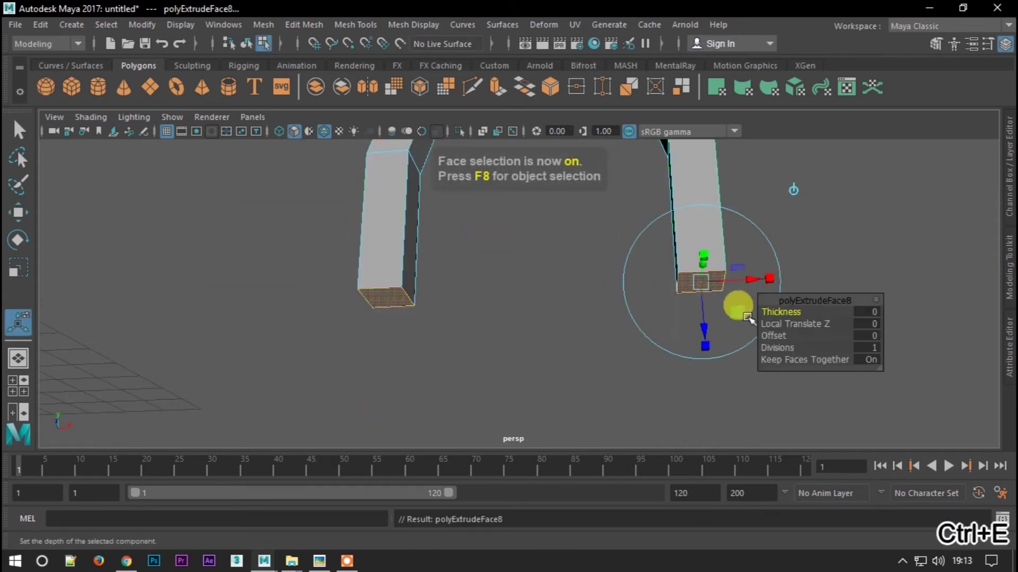
{"action": "left_click", "coordinate": [18, 212]}
{"action": "left_click", "coordinate": [409, 300]}
{"action": "left_click_drag", "start_coordinate": [409, 300], "coordinate": [733, 374], "text": "alt"}
{"action": "left_click", "coordinate": [733, 374], "text": "shift"}
{"action": "right_click_drag", "start_coordinate": [733, 375], "coordinate": [681, 402], "text": "shift"}
{"action": "mouse_move", "coordinate": [627, 397]}
{"action": "left_mouse_down", "text": "alt"}
{"action": "mouse_move", "coordinate": [620, 331]}
{"action": "mouse_move", "coordinate": [909, 313]}
{"action": "left_mouse_up", "text": "alt"}
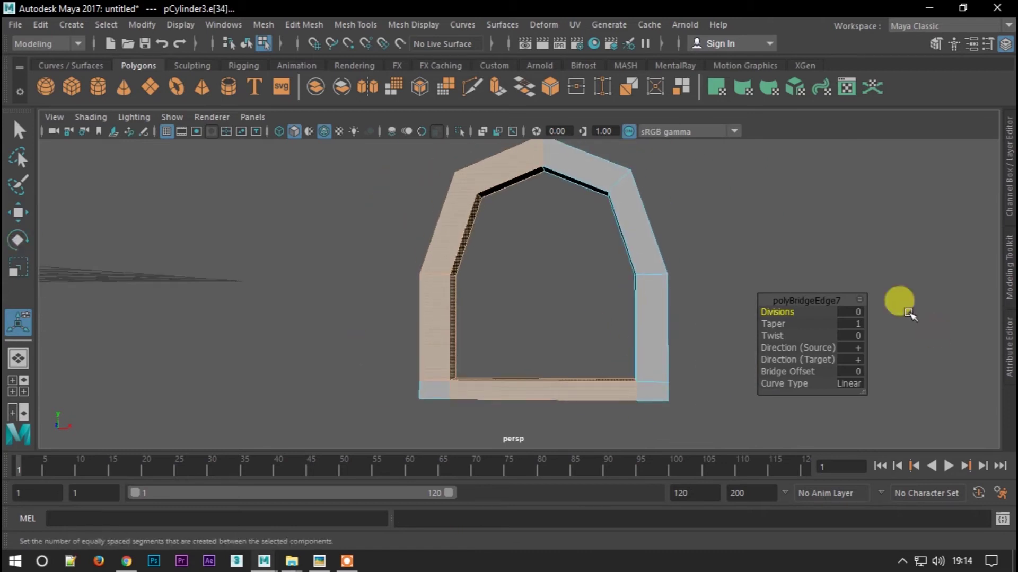
Clear the selection and orbit around the building to face the wall
{"action": "key", "text": "w"}
{"action": "left_click", "coordinate": [341, 307]}
{"action": "key", "text": "F8"}
{"action": "scroll", "coordinate": [325, 215], "scroll_direction": "down", "scroll_amount": 3}
{"action": "mouse_move", "coordinate": [325, 216]}
{"action": "left_mouse_down", "text": "alt"}
{"action": "mouse_move", "coordinate": [749, 300]}
{"action": "mouse_move", "coordinate": [609, 277]}
{"action": "mouse_move", "coordinate": [370, 261]}
{"action": "mouse_move", "coordinate": [370, 310]}
{"action": "left_mouse_up", "text": "alt"}
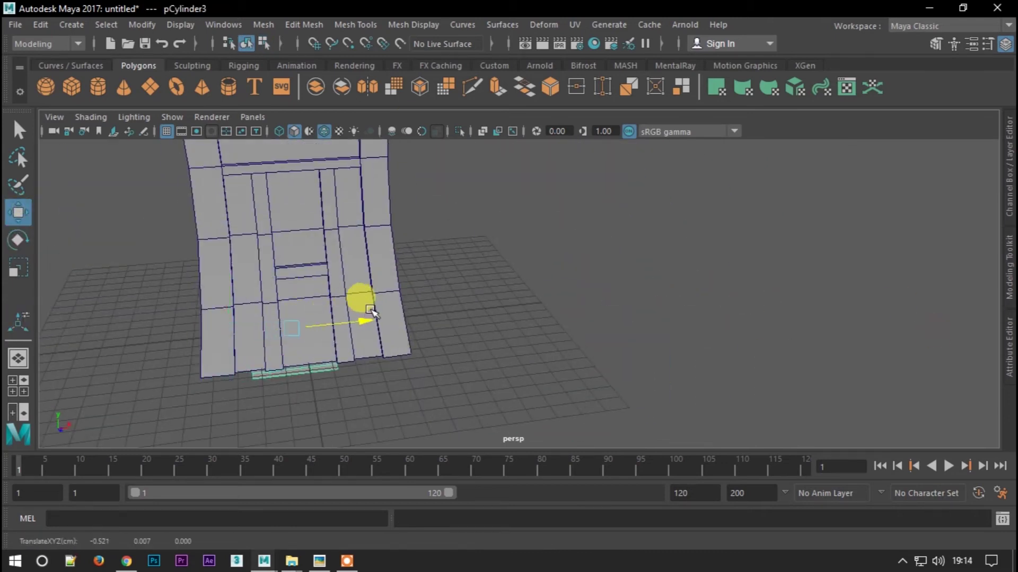
{"action": "mouse_move", "coordinate": [347, 274]}
{"action": "left_mouse_down", "text": "alt"}
{"action": "mouse_move", "coordinate": [403, 352]}
{"action": "mouse_move", "coordinate": [397, 288]}
{"action": "left_mouse_up", "text": "alt"}
{"action": "key", "text": "space"}
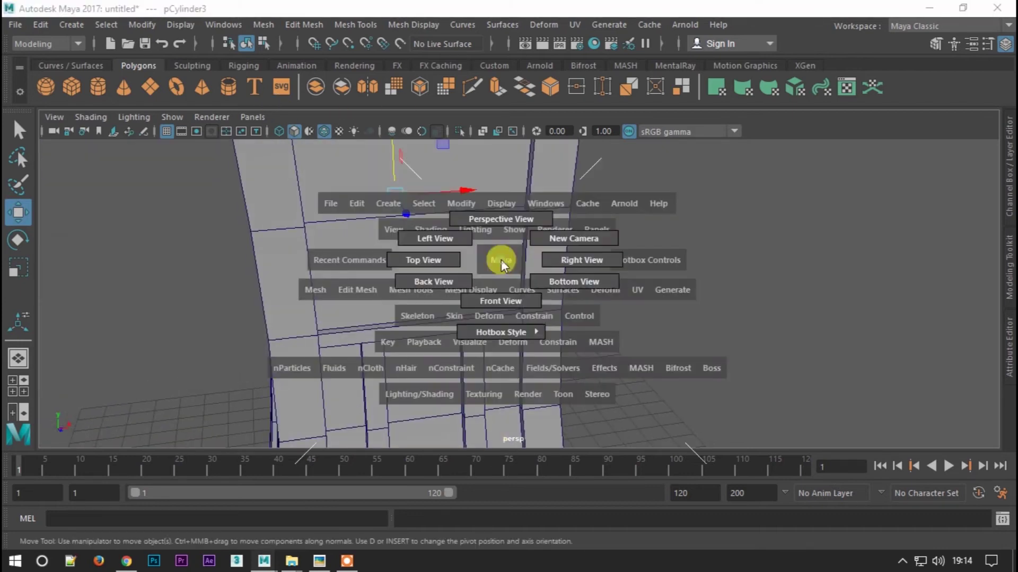
{"action": "left_click_drag", "start_coordinate": [500, 257], "coordinate": [321, 300], "text": "alt"}
{"action": "left_click_drag", "start_coordinate": [262, 347], "coordinate": [409, 284], "text": "alt"}
{"action": "scroll", "coordinate": [410, 284], "scroll_direction": "up", "scroll_amount": 3}
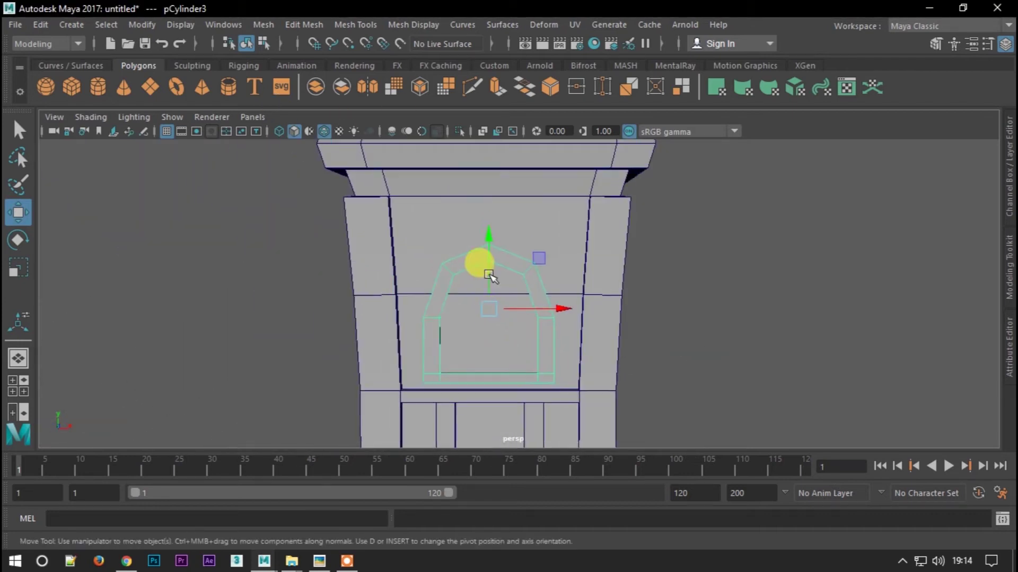
Position the arch on the tower's upper front wall
{"action": "key", "text": "w"}
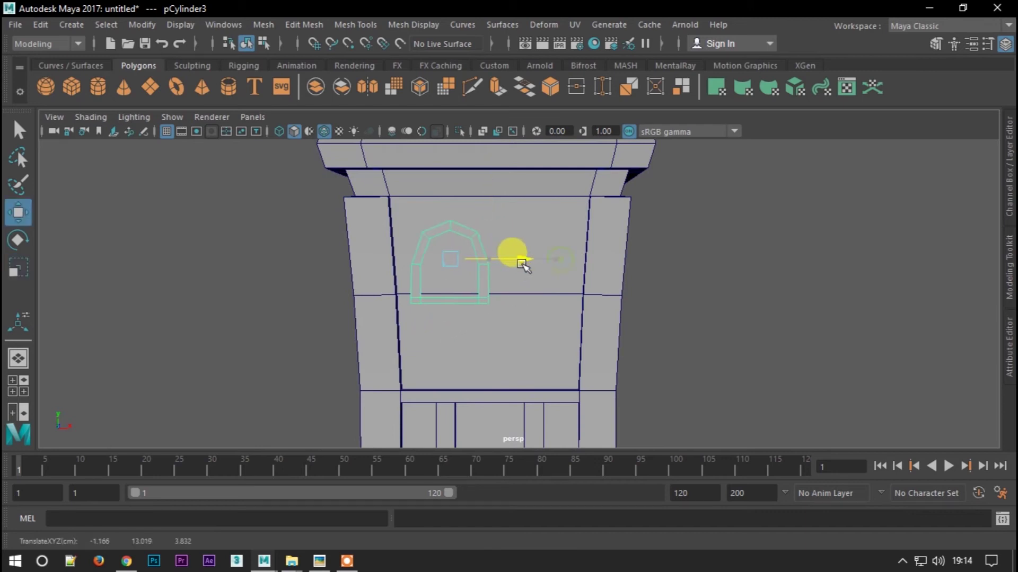
{"action": "key", "text": "space"}
{"action": "key", "text": "space"}
{"action": "mouse_move", "coordinate": [603, 208]}
{"action": "left_mouse_down", "text": "alt"}
{"action": "mouse_move", "coordinate": [274, 351]}
{"action": "mouse_move", "coordinate": [190, 347]}
{"action": "left_mouse_up", "text": "alt"}
{"action": "left_click_drag", "start_coordinate": [291, 351], "coordinate": [198, 339]}
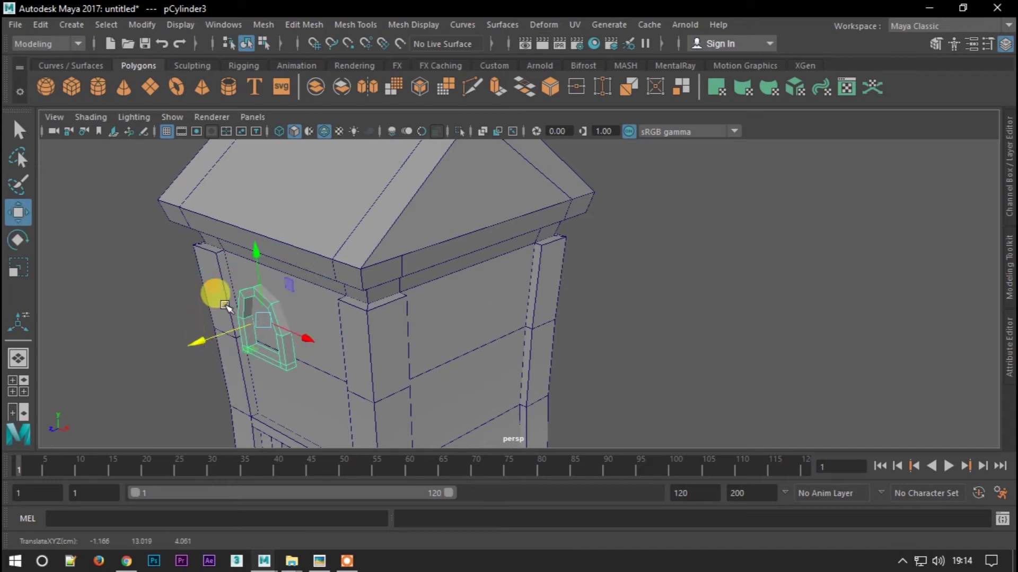
{"action": "key", "text": "e"}
{"action": "key", "text": "w"}
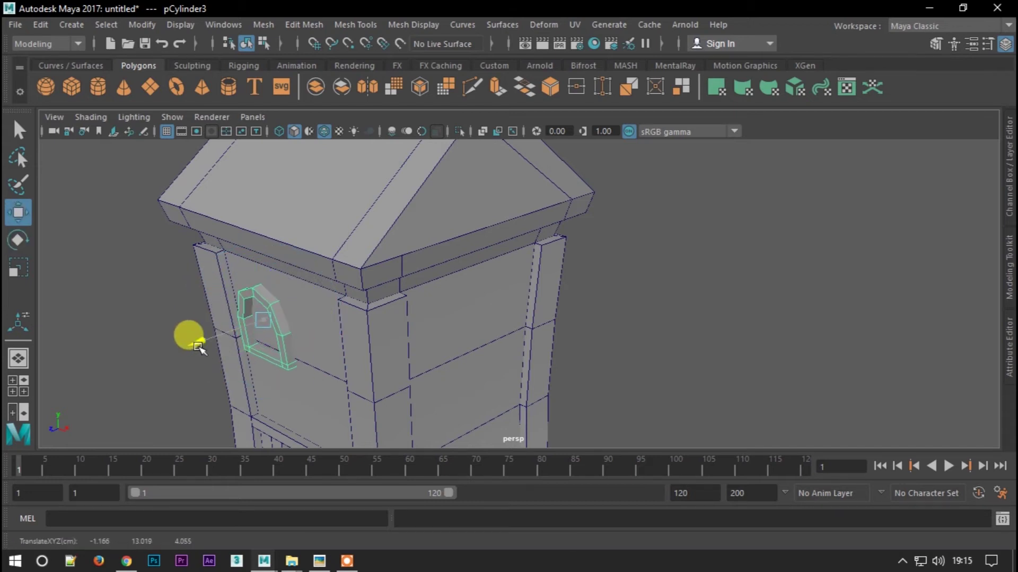
{"action": "left_click_drag", "start_coordinate": [199, 341], "coordinate": [352, 336], "text": "alt"}
Slide the copy beside the first window and align its depth with the wall in side view
{"action": "left_click_drag", "start_coordinate": [566, 279], "coordinate": [570, 281]}
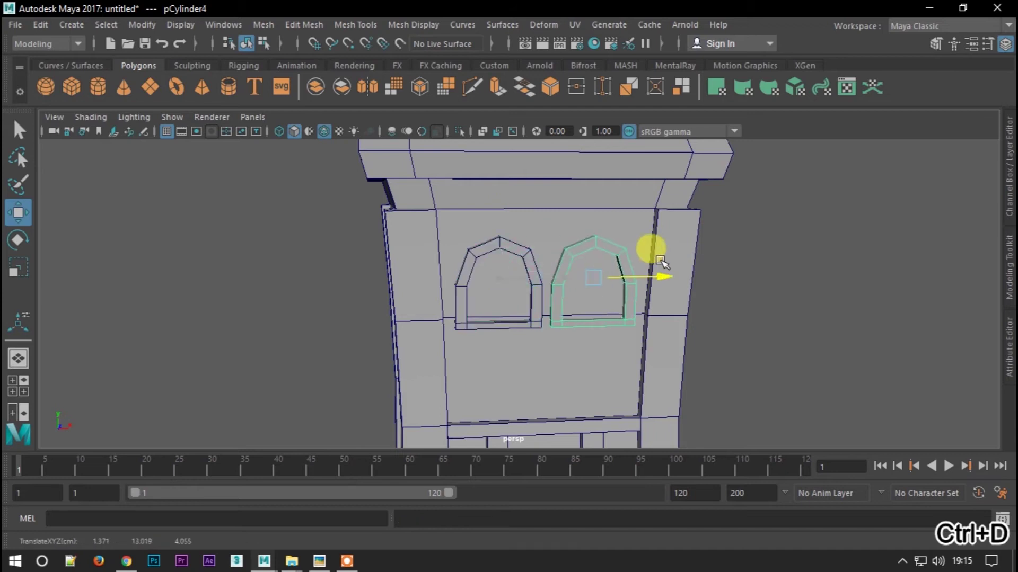
{"action": "mouse_move", "coordinate": [623, 333]}
{"action": "left_mouse_down", "text": "alt"}
{"action": "mouse_move", "coordinate": [772, 363]}
{"action": "mouse_move", "coordinate": [568, 291]}
{"action": "left_mouse_up", "text": "alt"}
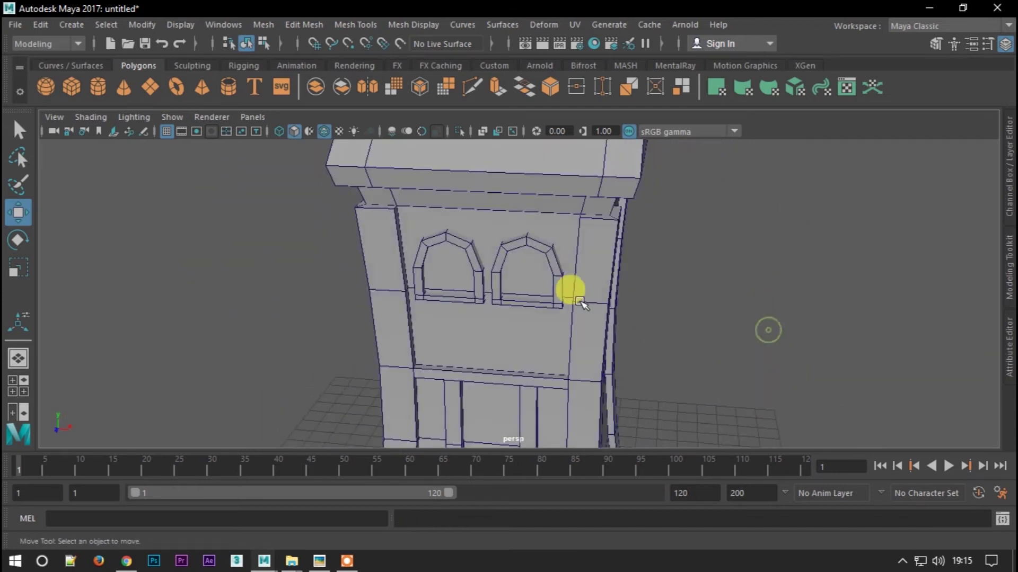
{"action": "key", "text": "space"}
{"action": "left_click", "coordinate": [579, 289]}
{"action": "scroll", "coordinate": [625, 279], "scroll_direction": "up", "scroll_amount": 3}
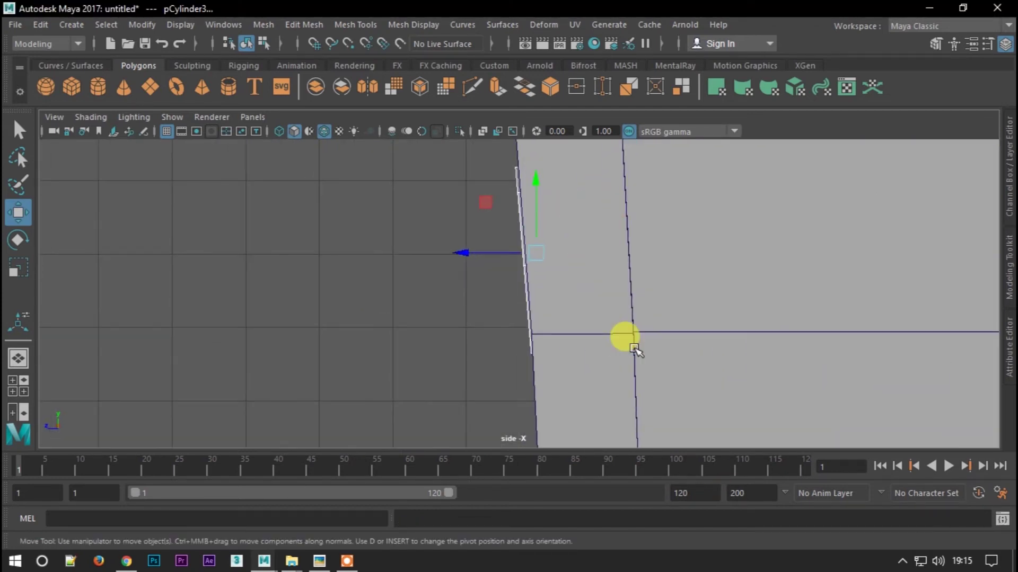
{"action": "key", "text": "4"}
{"action": "left_click_drag", "start_coordinate": [462, 255], "coordinate": [464, 257]}
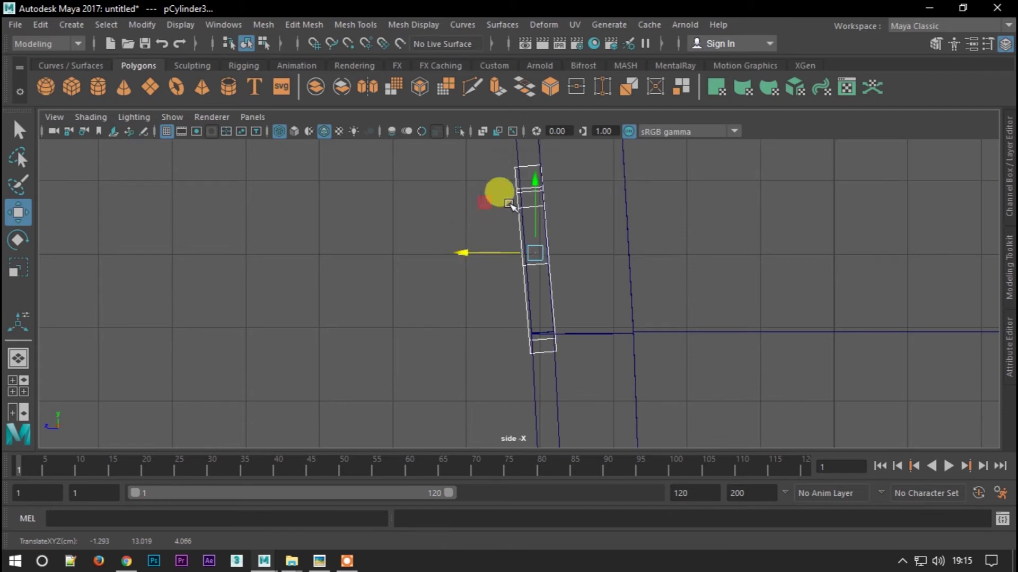
{"action": "key", "text": "e"}
{"action": "key", "text": "w"}
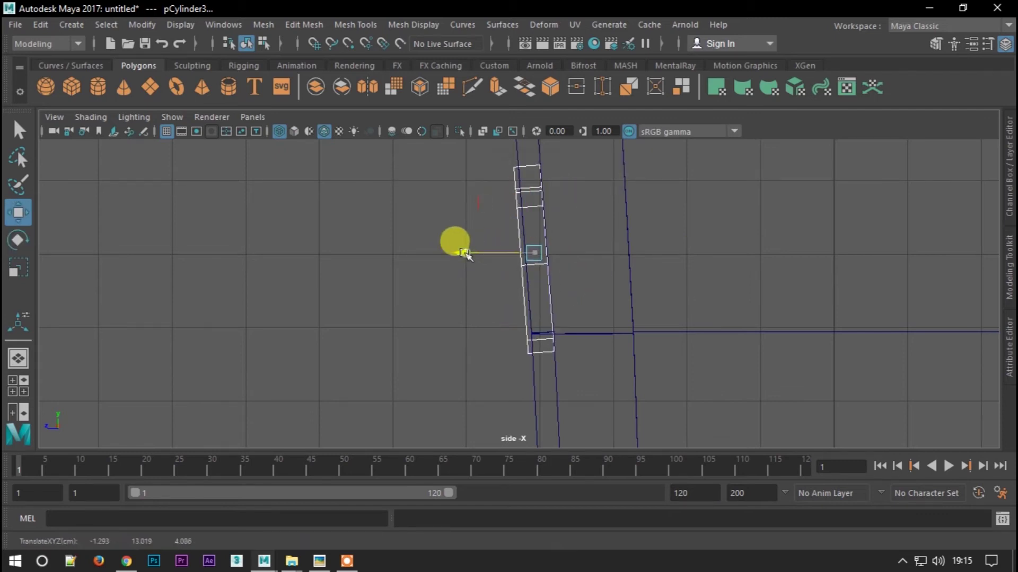
{"action": "key", "text": "space"}
{"action": "left_click", "coordinate": [464, 253]}
{"action": "key", "text": "5"}
{"action": "right_click_drag", "start_coordinate": [689, 274], "coordinate": [553, 225], "text": "alt"}
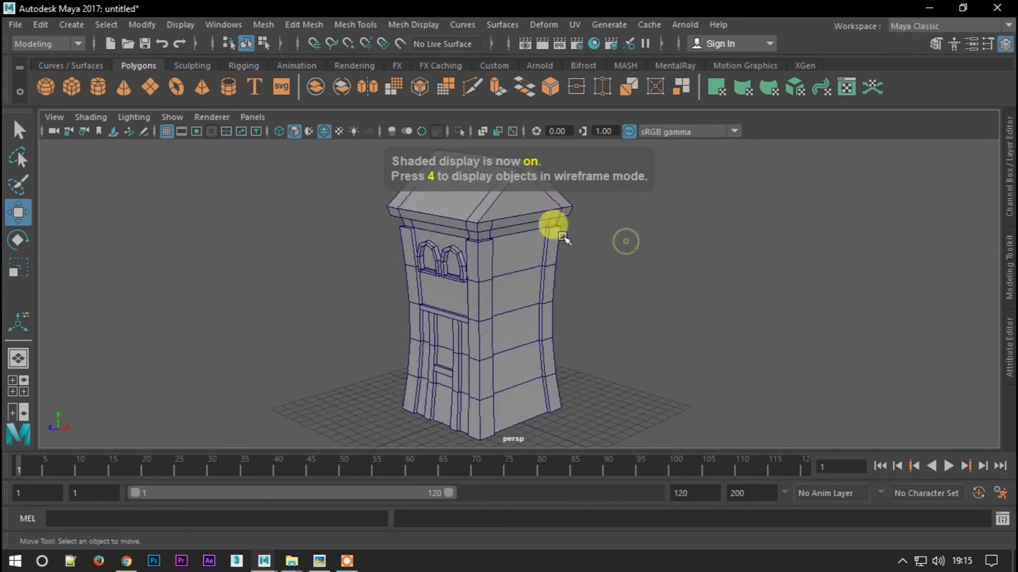
Move the next window copy farther along the wall and start rotating it
{"action": "left_click", "coordinate": [431, 251]}
{"action": "mouse_move", "coordinate": [475, 270]}
{"action": "left_mouse_down"}
{"action": "mouse_move", "coordinate": [541, 304]}
{"action": "mouse_move", "coordinate": [557, 370]}
{"action": "mouse_move", "coordinate": [1010, 197]}
{"action": "left_mouse_up"}
{"action": "key", "text": "e"}
{"action": "left_click", "coordinate": [1009, 194]}
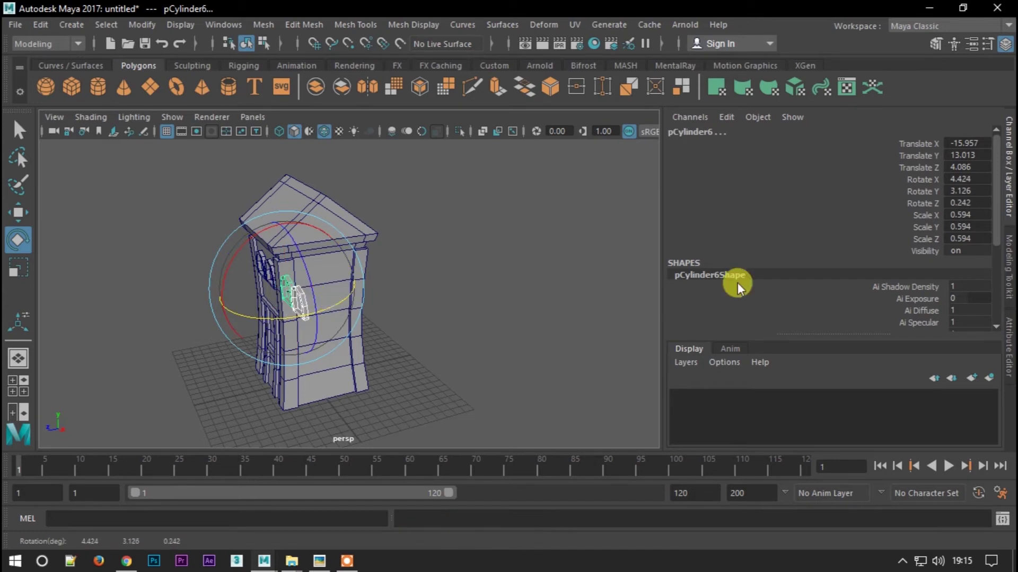
Undo the rotation and slide the corner window left along X in front view
{"action": "key", "text": "ctrl+z"}
{"action": "left_click_drag", "start_coordinate": [147, 200], "coordinate": [363, 340], "text": "alt"}
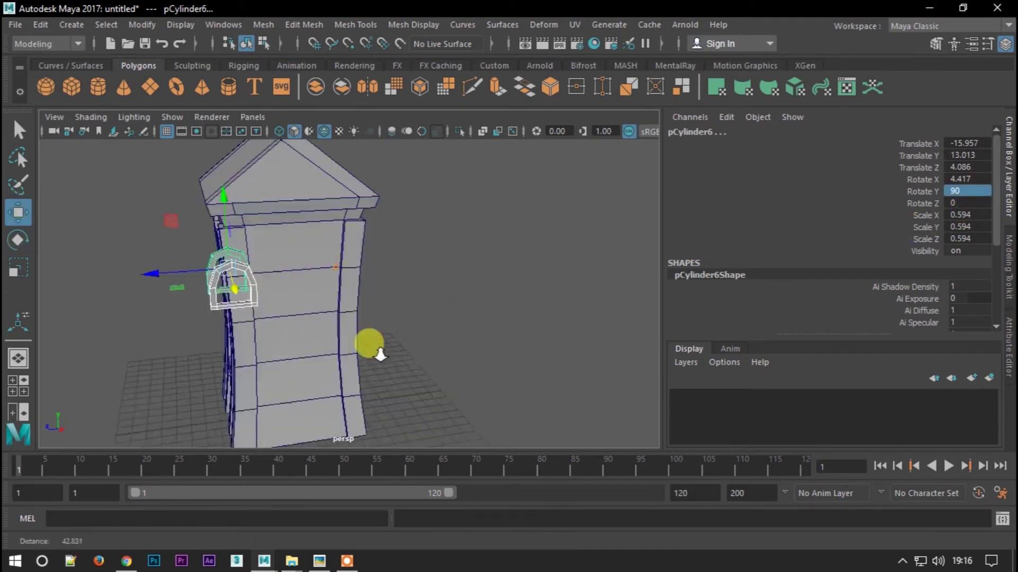
{"action": "key", "text": "w"}
{"action": "left_click", "coordinate": [177, 272]}
{"action": "left_click_drag", "start_coordinate": [177, 273], "coordinate": [194, 265]}
{"action": "key", "text": "space"}
{"action": "left_click", "coordinate": [205, 330]}
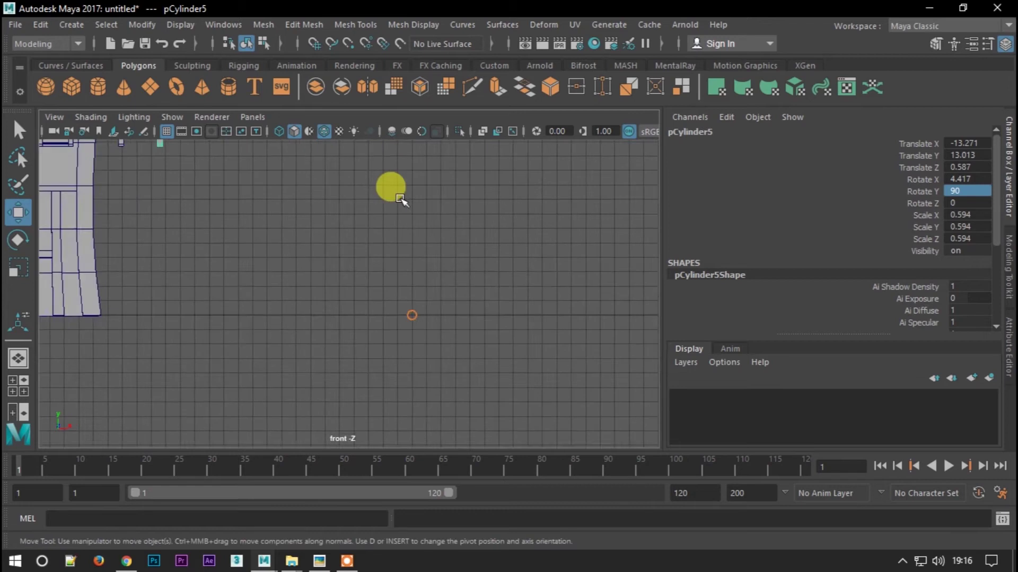
{"action": "left_click_drag", "start_coordinate": [353, 235], "coordinate": [259, 288]}
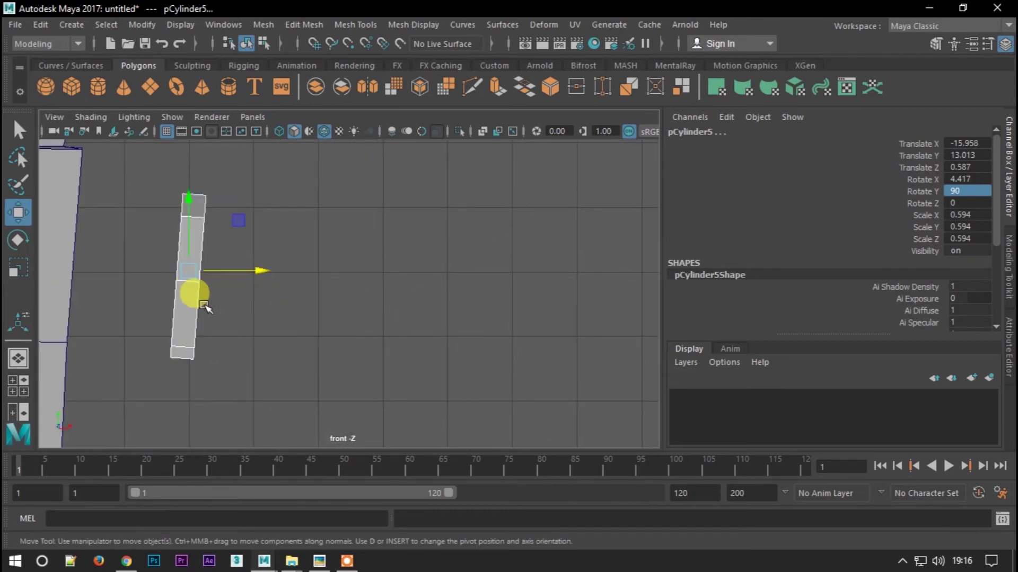
{"action": "middle_click_drag", "start_coordinate": [206, 303], "coordinate": [476, 258], "text": "alt"}
{"action": "left_click_drag", "start_coordinate": [477, 258], "coordinate": [296, 268]}
Show the model in wireframe and frame the side wall in side view
{"action": "key", "text": "4"}
{"action": "middle_click_drag", "start_coordinate": [239, 199], "coordinate": [632, 309], "text": "alt"}
{"action": "key", "text": "ctrl+a"}
{"action": "key", "text": "e"}
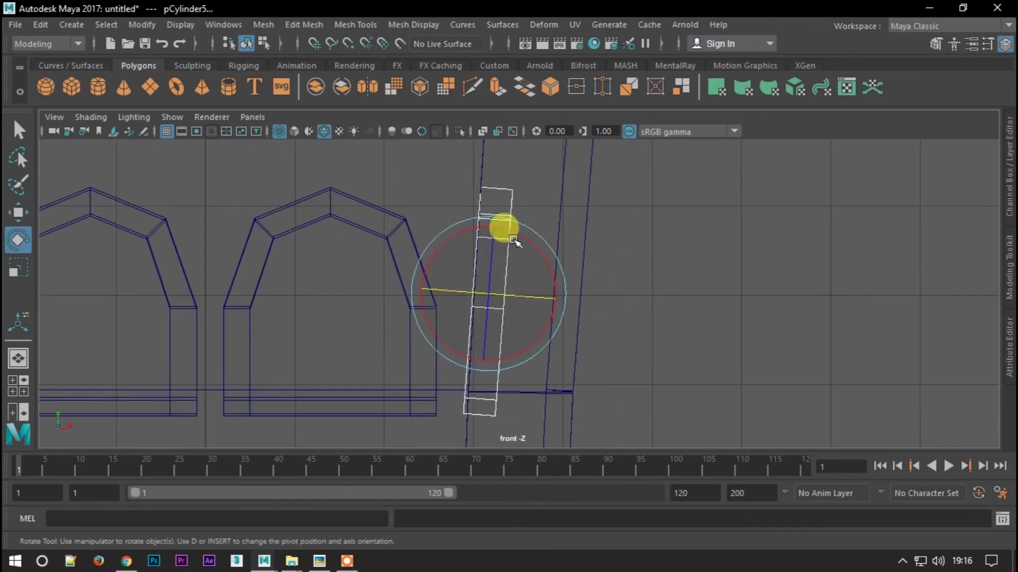
{"action": "key", "text": "w"}
{"action": "key", "text": "space"}
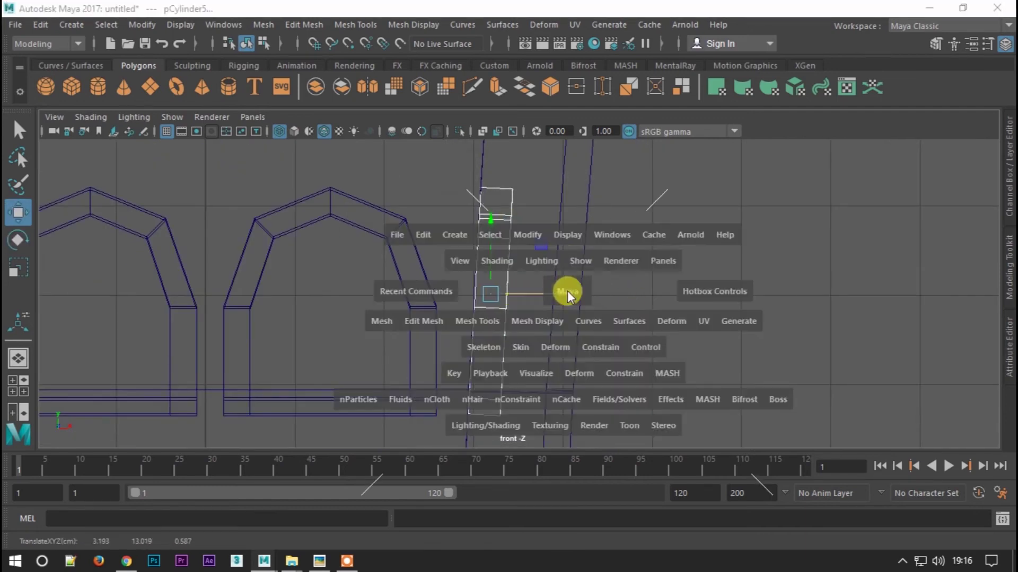
{"action": "left_click_drag", "start_coordinate": [564, 288], "coordinate": [562, 249]}
{"action": "left_click_drag", "start_coordinate": [326, 223], "coordinate": [264, 198]}
{"action": "scroll", "coordinate": [404, 223], "scroll_direction": "up", "scroll_amount": 3}
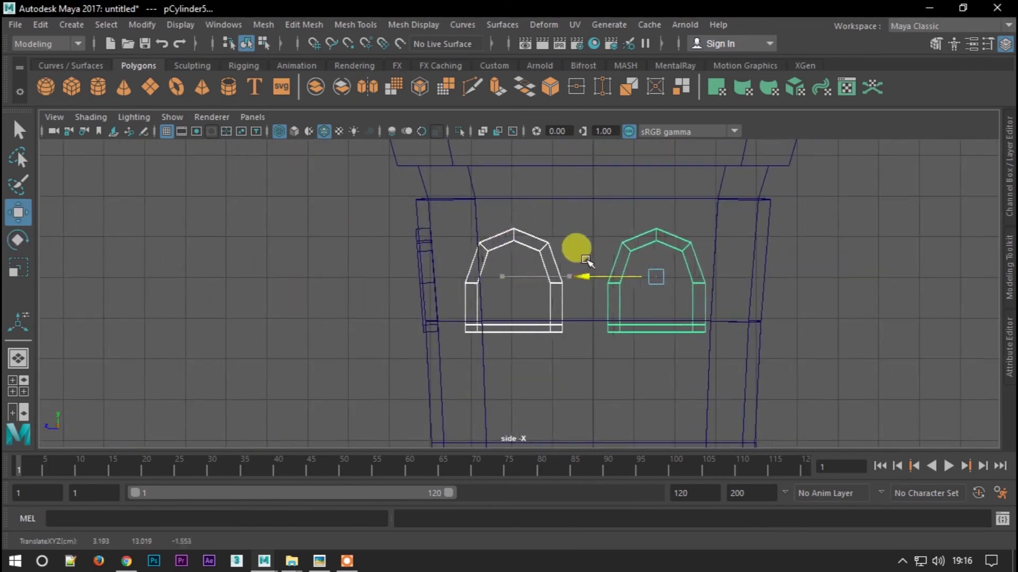
Narrow the window and shift both copies left to pair them on the side wall
{"action": "key", "text": "r"}
{"action": "left_click_drag", "start_coordinate": [668, 279], "coordinate": [644, 281]}
{"action": "key", "text": "w"}
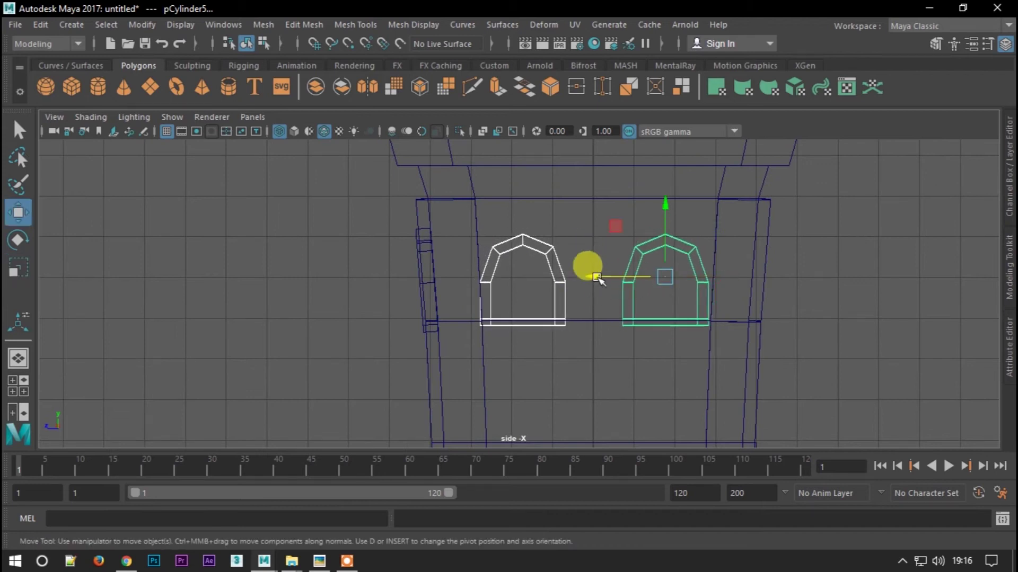
{"action": "left_click_drag", "start_coordinate": [583, 273], "coordinate": [562, 310]}
{"action": "left_click", "coordinate": [561, 308]}
{"action": "left_click_drag", "start_coordinate": [480, 277], "coordinate": [448, 280]}
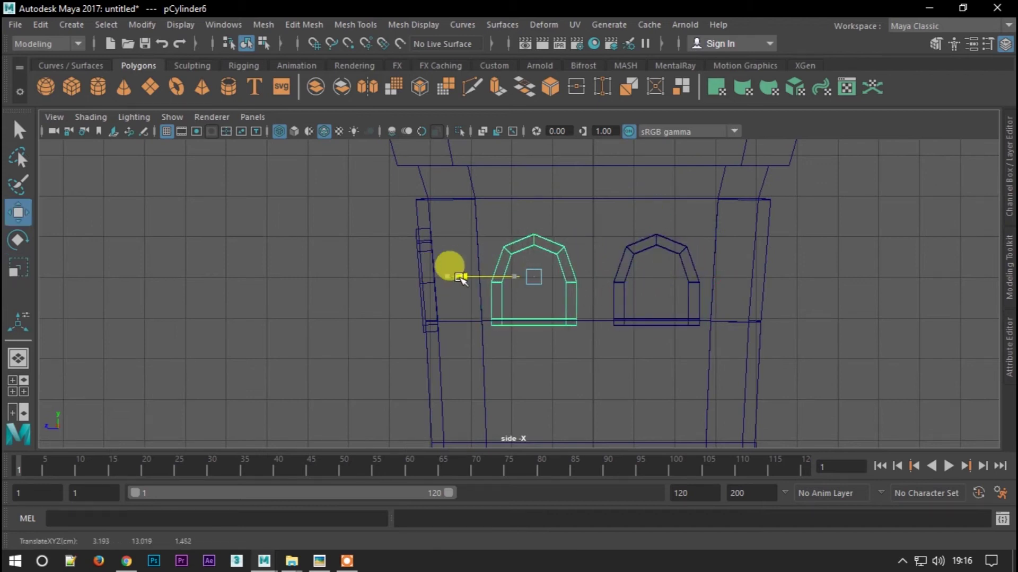
Nudge the right-hand side window into place and zoom out over the tower
{"action": "key", "text": "5"}
{"action": "mouse_move", "coordinate": [645, 241]}
{"action": "left_mouse_down", "text": "alt"}
{"action": "mouse_move", "coordinate": [529, 284]}
{"action": "mouse_move", "coordinate": [537, 301]}
{"action": "left_mouse_up", "text": "alt"}
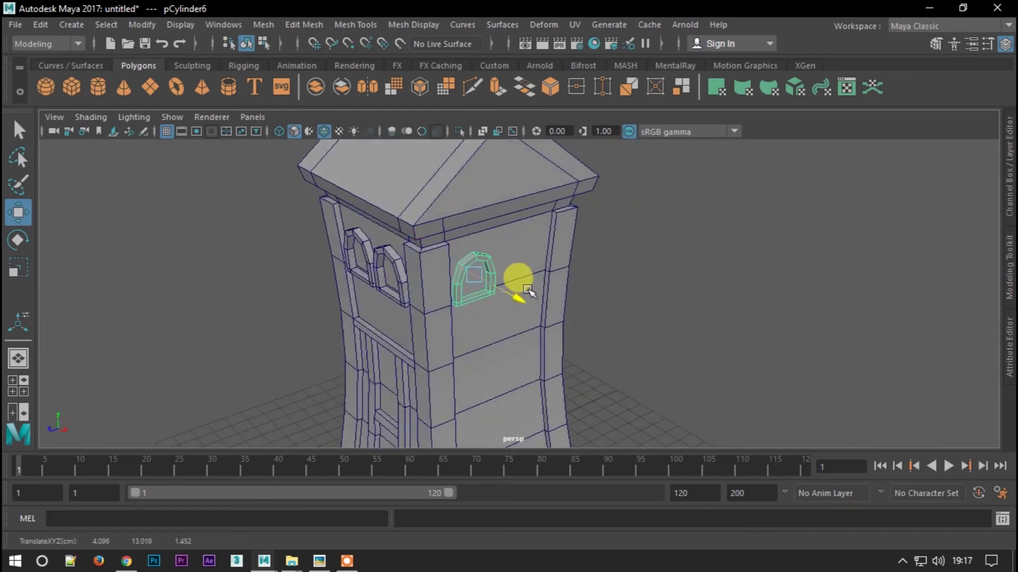
{"action": "key", "text": "4"}
{"action": "left_click", "coordinate": [524, 263]}
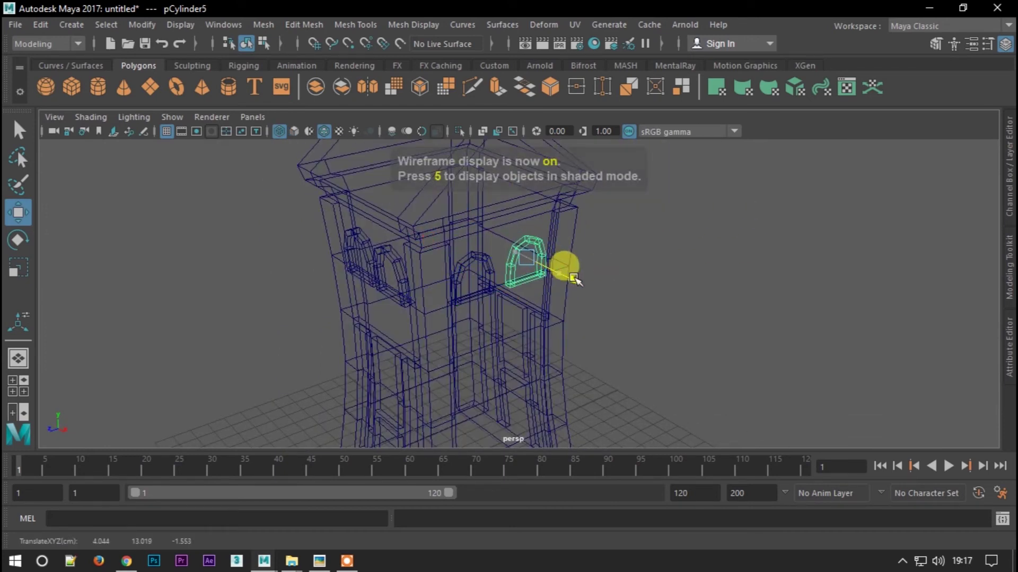
{"action": "key", "text": "5"}
{"action": "left_click_drag", "start_coordinate": [567, 278], "coordinate": [569, 279]}
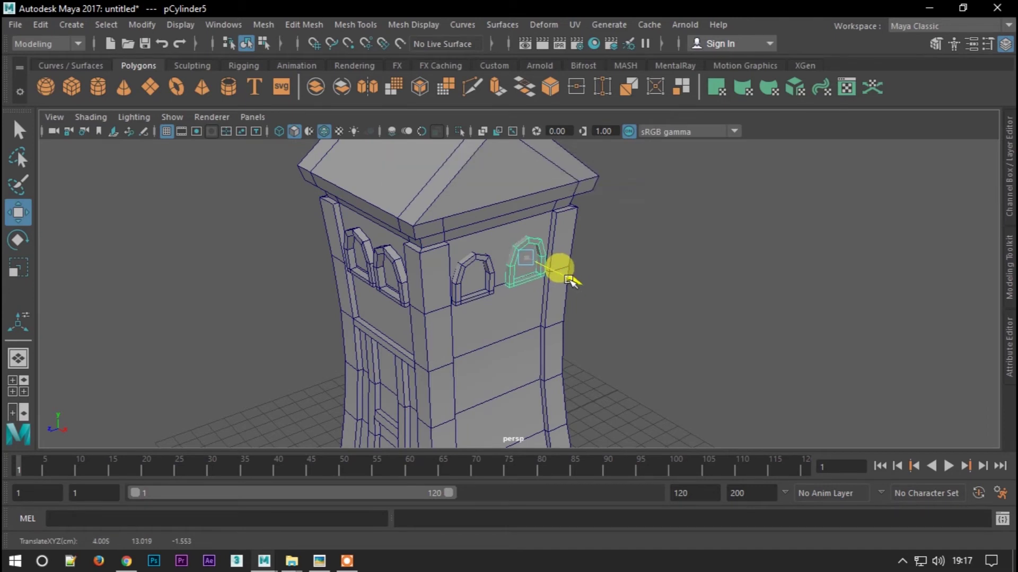
{"action": "left_click_drag", "start_coordinate": [651, 254], "coordinate": [627, 168], "text": "alt"}
{"action": "mouse_move", "coordinate": [623, 217]}
{"action": "left_mouse_down", "text": "alt"}
{"action": "mouse_move", "coordinate": [695, 213]}
{"action": "mouse_move", "coordinate": [370, 254]}
{"action": "mouse_move", "coordinate": [517, 256]}
{"action": "mouse_move", "coordinate": [365, 233]}
{"action": "left_mouse_up", "text": "alt"}
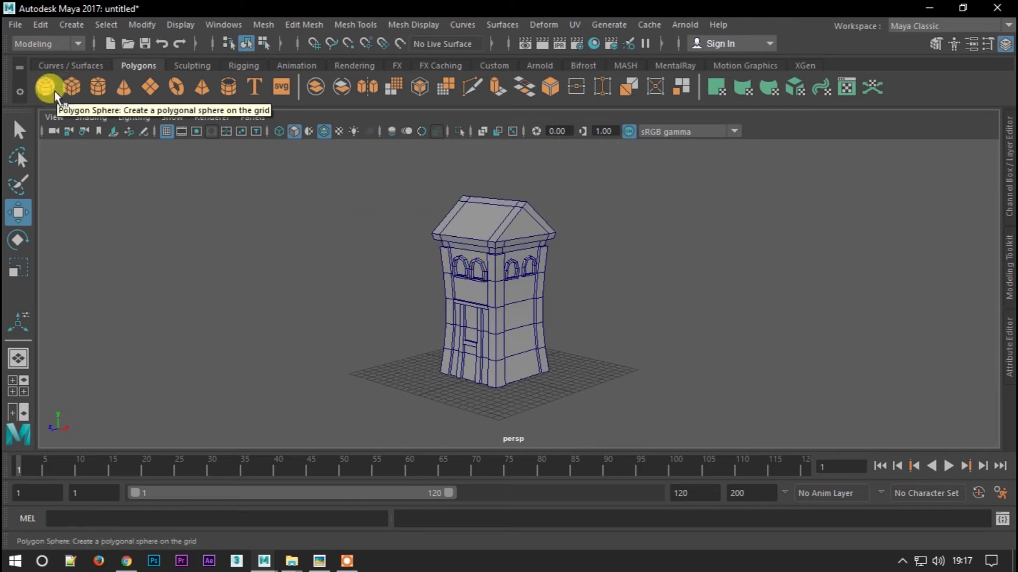
Create a cylinder beside the tower, edit its Rotate Z and enter a new height of 01
{"action": "left_click", "coordinate": [98, 87]}
{"action": "left_click_drag", "start_coordinate": [548, 384], "coordinate": [555, 387]}
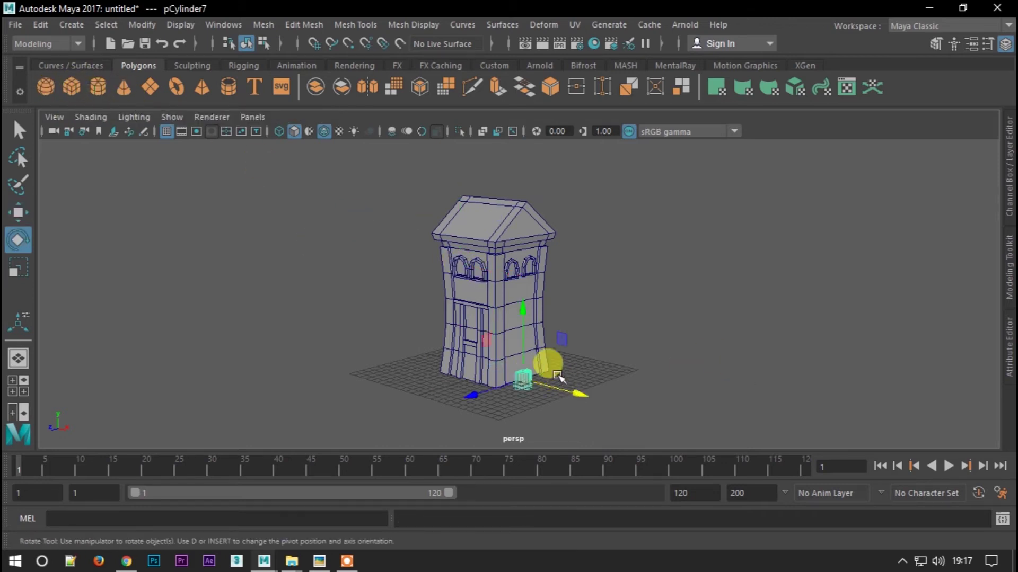
{"action": "left_click", "coordinate": [1009, 164]}
{"action": "double_click", "coordinate": [962, 203]}
{"action": "left_click", "coordinate": [1007, 360]}
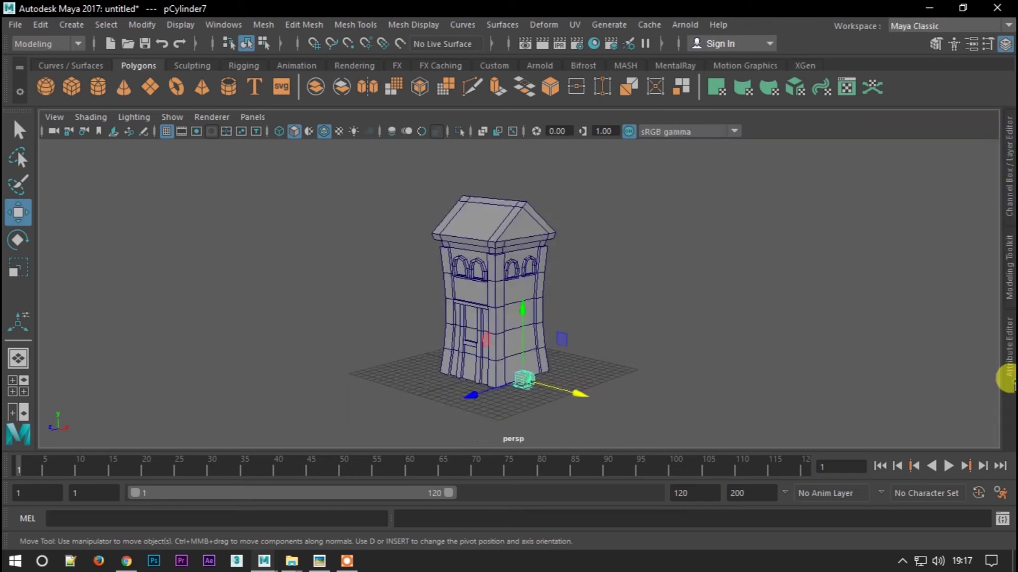
{"action": "scroll", "coordinate": [364, 364], "scroll_direction": "up", "scroll_amount": 3}
{"action": "type", "text": "01"}
{"action": "key", "text": "Return"}
Make the window cylinder octagonal with 8 sides
{"action": "left_click_drag", "start_coordinate": [400, 359], "coordinate": [423, 354], "text": "alt"}
{"action": "scroll", "coordinate": [475, 234], "scroll_direction": "up", "scroll_amount": 3}
{"action": "mouse_move", "coordinate": [475, 234]}
{"action": "left_mouse_down", "text": "alt"}
{"action": "mouse_move", "coordinate": [479, 276]}
{"action": "mouse_move", "coordinate": [509, 278]}
{"action": "left_mouse_up", "text": "alt"}
{"action": "left_click", "coordinate": [816, 257]}
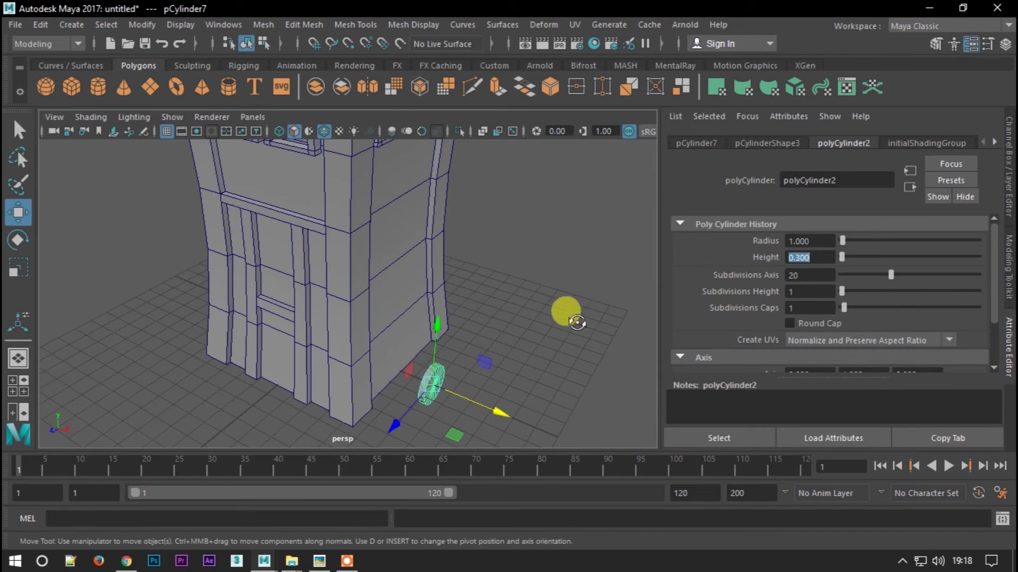
{"action": "left_click_drag", "start_coordinate": [577, 322], "coordinate": [594, 313], "text": "alt"}
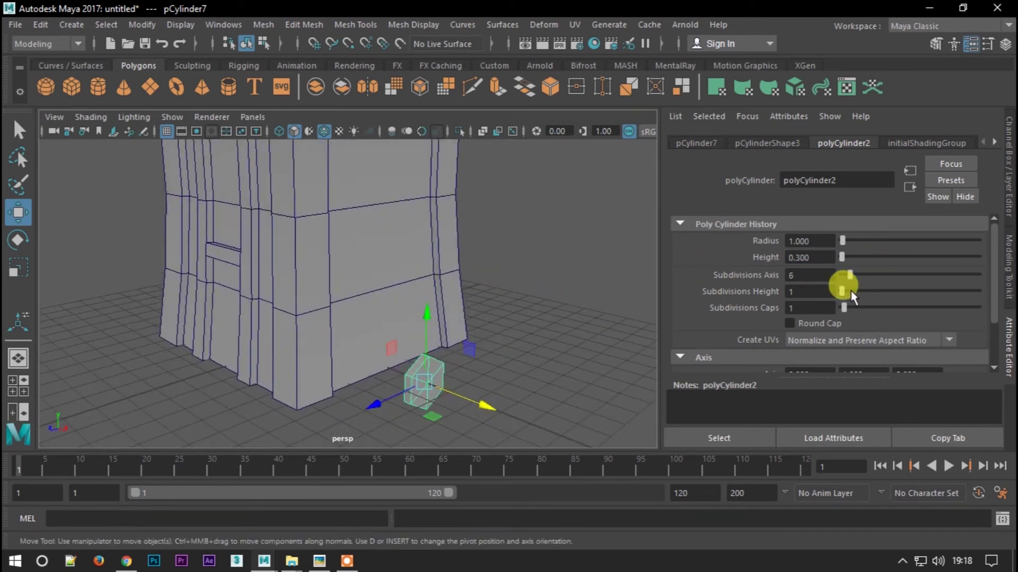
{"action": "left_click_drag", "start_coordinate": [851, 295], "coordinate": [857, 295]}
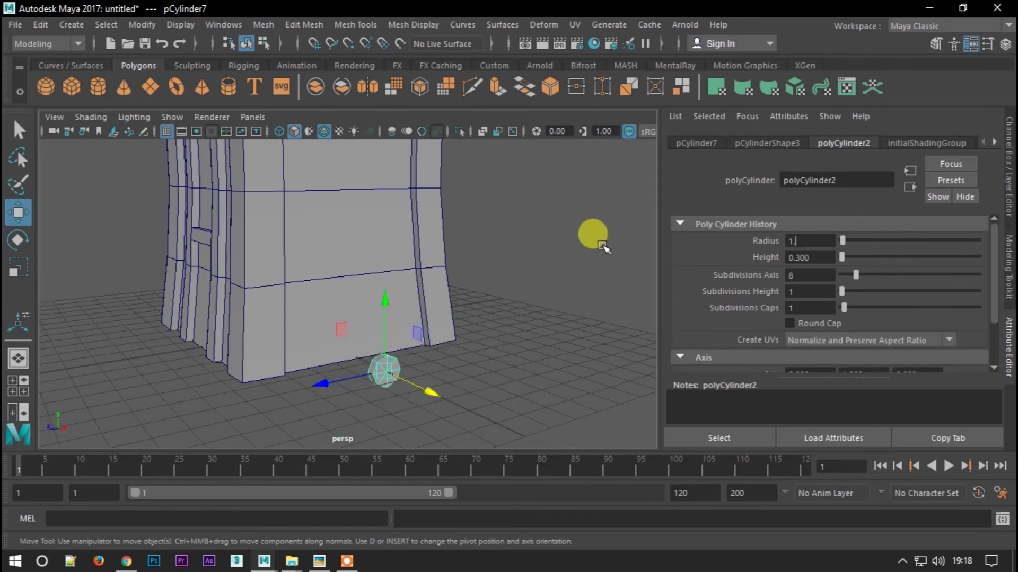
Move the round window cylinder left along X in the front view
{"action": "key", "text": "ctrl+a"}
{"action": "key", "text": "space"}
{"action": "left_click_drag", "start_coordinate": [512, 284], "coordinate": [572, 282]}
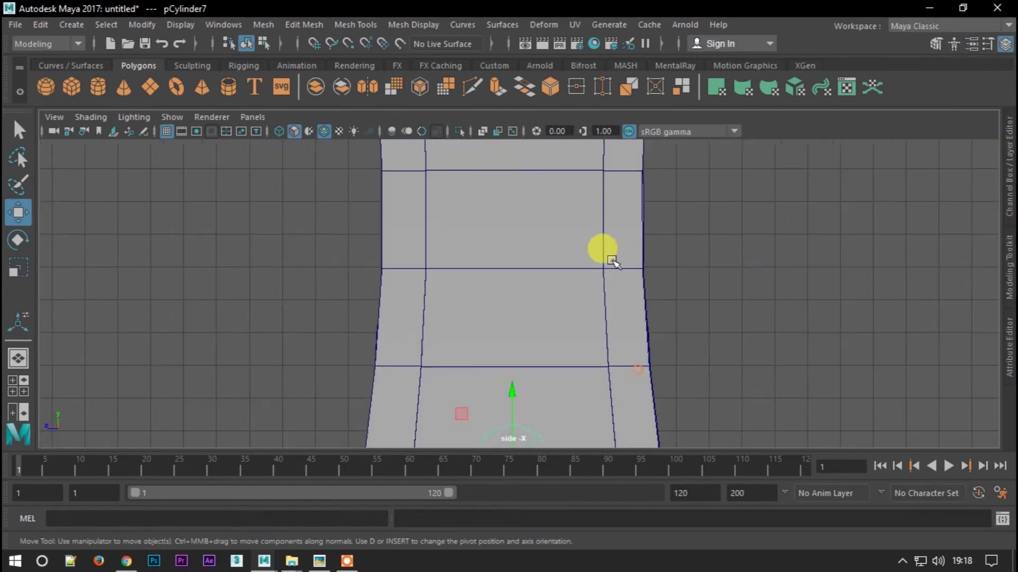
{"action": "middle_click_drag", "start_coordinate": [552, 241], "coordinate": [579, 211], "text": "alt"}
{"action": "key", "text": "space"}
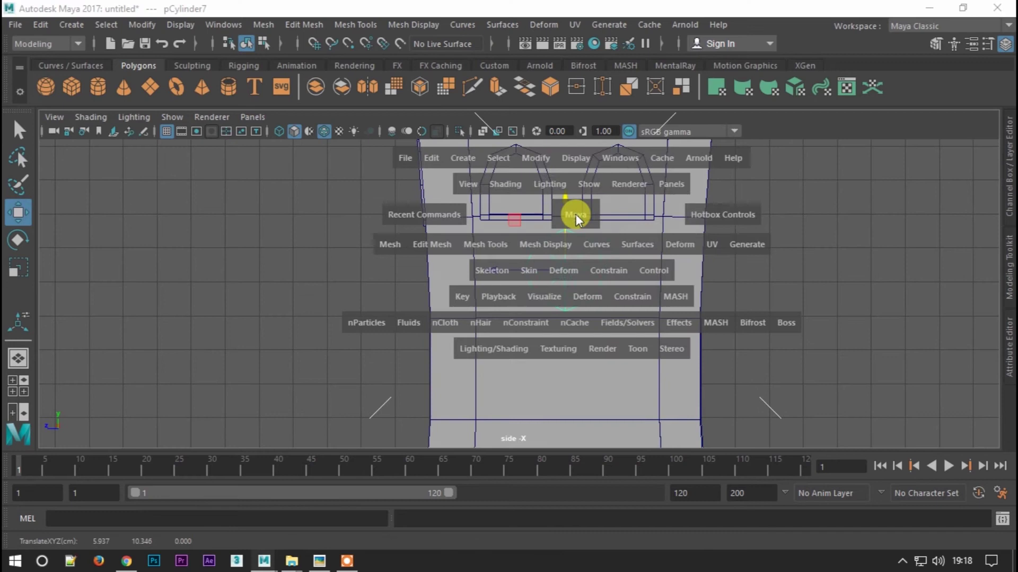
{"action": "left_click_drag", "start_coordinate": [564, 188], "coordinate": [575, 255]}
{"action": "left_click_drag", "start_coordinate": [684, 300], "coordinate": [615, 299]}
Check the cylinder's placement in wireframe, then return to shaded perspective
{"action": "key", "text": "4"}
{"action": "scroll", "coordinate": [614, 306], "scroll_direction": "up", "scroll_amount": 2}
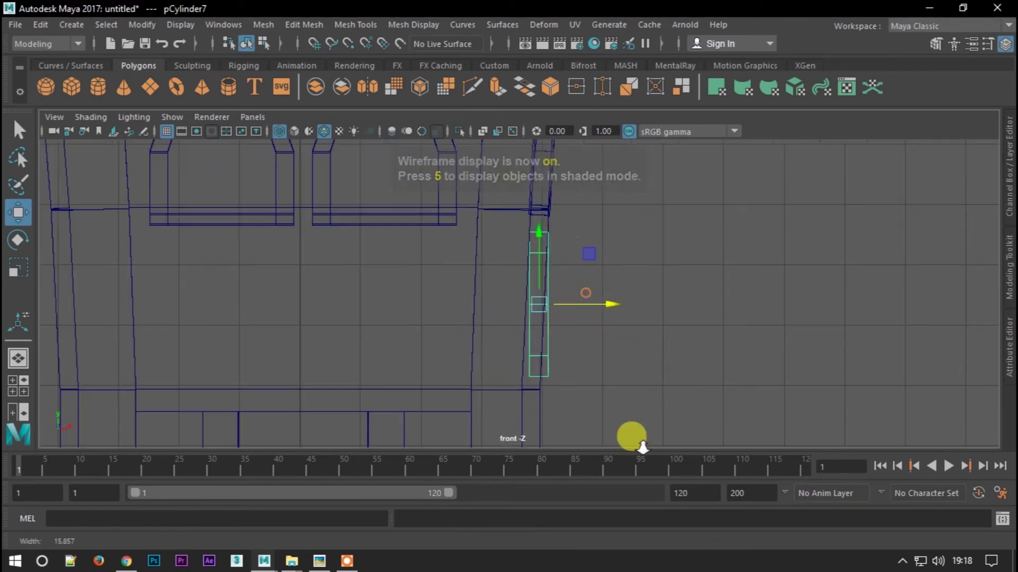
{"action": "key", "text": "e"}
{"action": "key", "text": "w"}
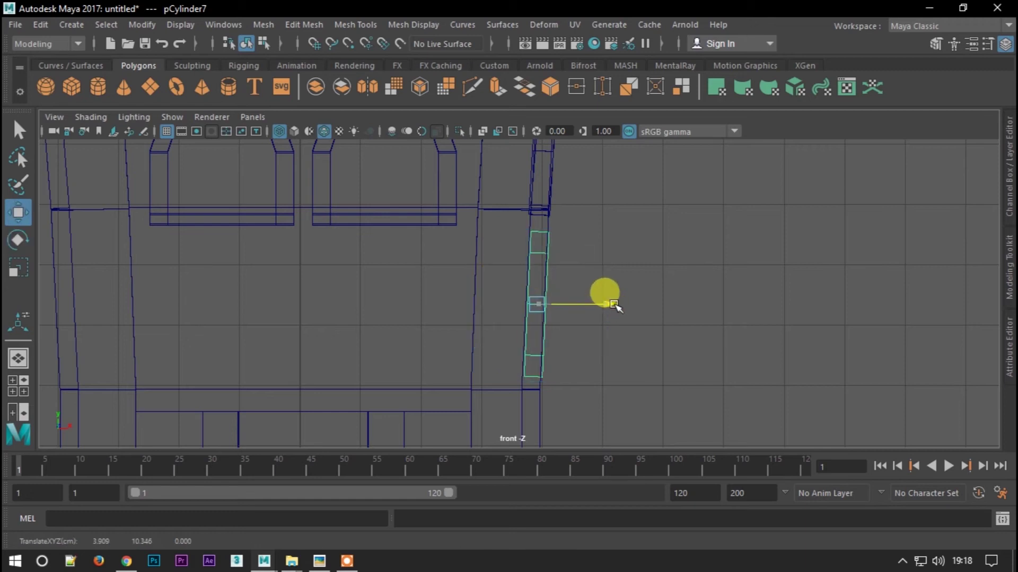
{"action": "key", "text": "space"}
{"action": "key", "text": "5"}
{"action": "mouse_move", "coordinate": [608, 302]}
{"action": "left_mouse_down"}
{"action": "mouse_move", "coordinate": [711, 291]}
{"action": "mouse_move", "coordinate": [674, 291]}
{"action": "mouse_move", "coordinate": [526, 191]}
{"action": "left_mouse_up"}
Extrude the cylinder's front face twice to form an inset window rim
{"action": "left_click", "coordinate": [527, 191]}
{"action": "key", "text": "F11"}
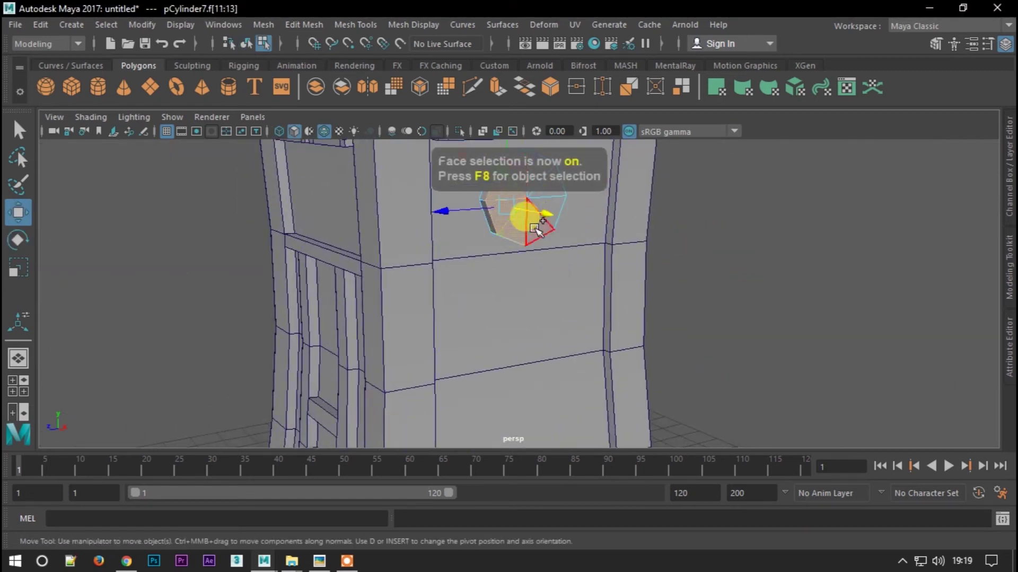
{"action": "left_click", "coordinate": [524, 172]}
{"action": "key", "text": "ctrl+e"}
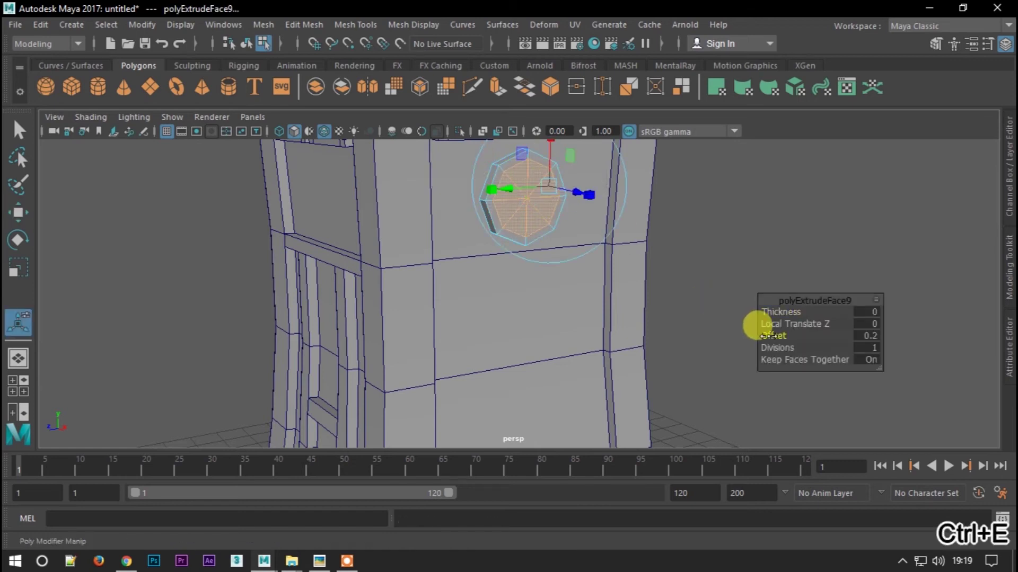
{"action": "key", "text": "ctrl+e"}
{"action": "key", "text": "w"}
{"action": "scroll", "coordinate": [368, 234], "scroll_direction": "down", "scroll_amount": 2}
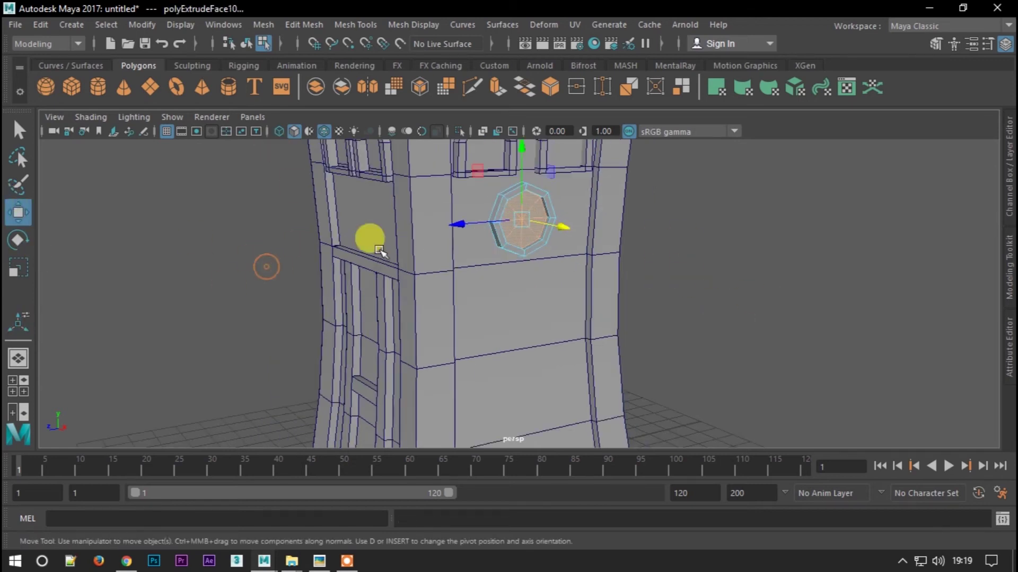
{"action": "key", "text": "F8"}
Create a new polygon cube at the origin and start adjusting its width
{"action": "scroll", "coordinate": [693, 180], "scroll_direction": "down", "scroll_amount": 3}
{"action": "scroll", "coordinate": [677, 302], "scroll_direction": "down", "scroll_amount": 3}
{"action": "scroll", "coordinate": [679, 297], "scroll_direction": "down", "scroll_amount": 2}
{"action": "mouse_move", "coordinate": [668, 286]}
{"action": "left_mouse_down", "text": "alt"}
{"action": "mouse_move", "coordinate": [655, 240]}
{"action": "mouse_move", "coordinate": [651, 301]}
{"action": "left_mouse_up", "text": "alt"}
{"action": "left_click", "coordinate": [72, 86]}
{"action": "left_click", "coordinate": [1006, 333]}
{"action": "left_click", "coordinate": [815, 143]}
{"action": "left_click_drag", "start_coordinate": [843, 241], "coordinate": [860, 273]}
Size the base cube, first entering 13 for its width and depth
{"action": "left_click_drag", "start_coordinate": [339, 340], "coordinate": [364, 352], "text": "alt"}
{"action": "left_click", "coordinate": [697, 260]}
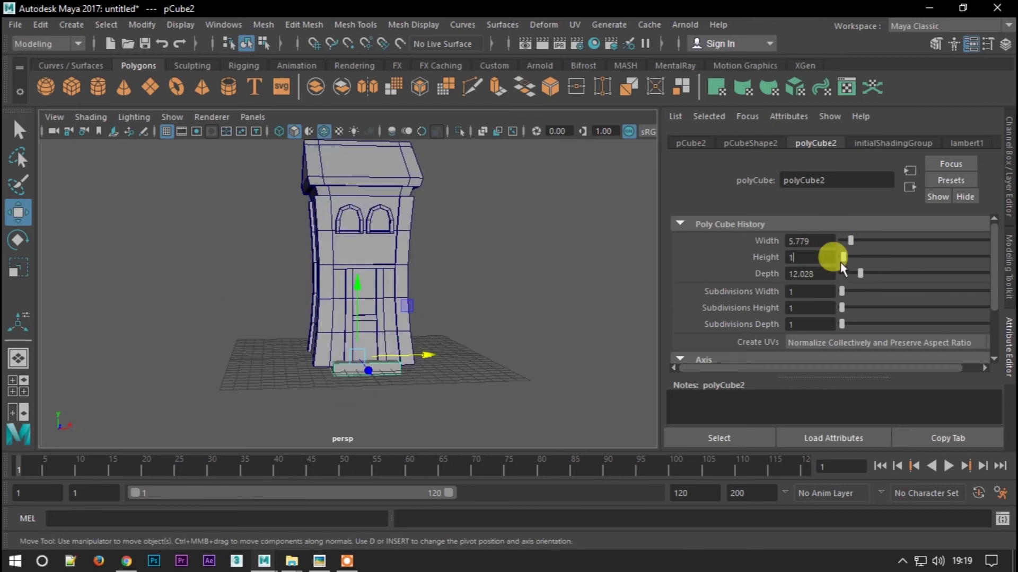
{"action": "type", "text": ".500"}
{"action": "right_click_drag", "start_coordinate": [444, 331], "coordinate": [443, 405], "text": "alt"}
{"action": "double_click", "coordinate": [811, 241]}
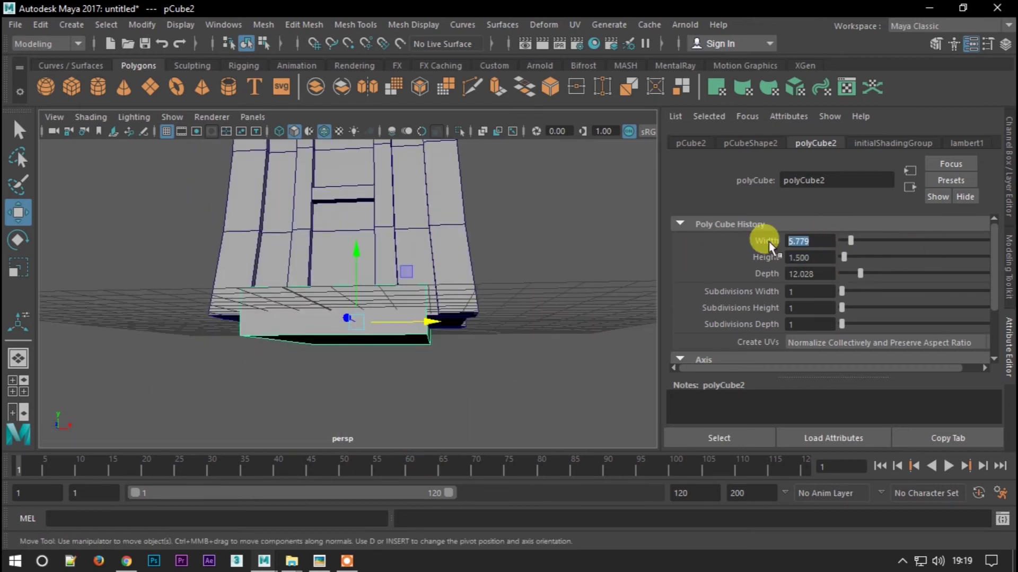
{"action": "type", "text": "13"}
{"action": "key", "text": "Return"}
{"action": "key", "text": "Tab"}
{"action": "type", "text": "13"}
{"action": "key", "text": "Return"}
Correct the base cube's width and depth to 11
{"action": "left_click_drag", "start_coordinate": [551, 276], "coordinate": [546, 295], "text": "alt"}
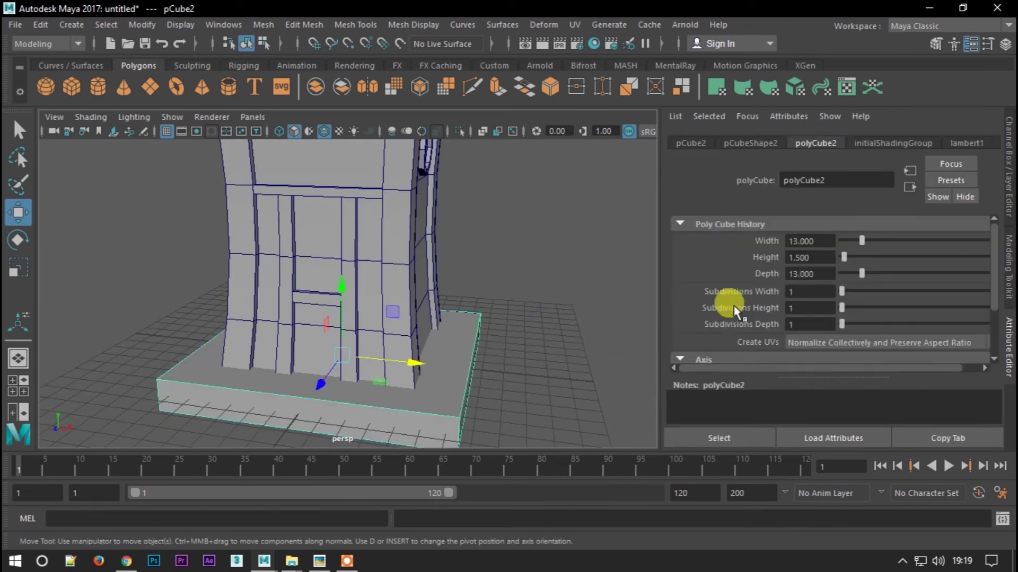
{"action": "key", "text": "BackSpace"}
{"action": "type", "text": "1"}
{"action": "key", "text": "Return"}
{"action": "key", "text": "Tab"}
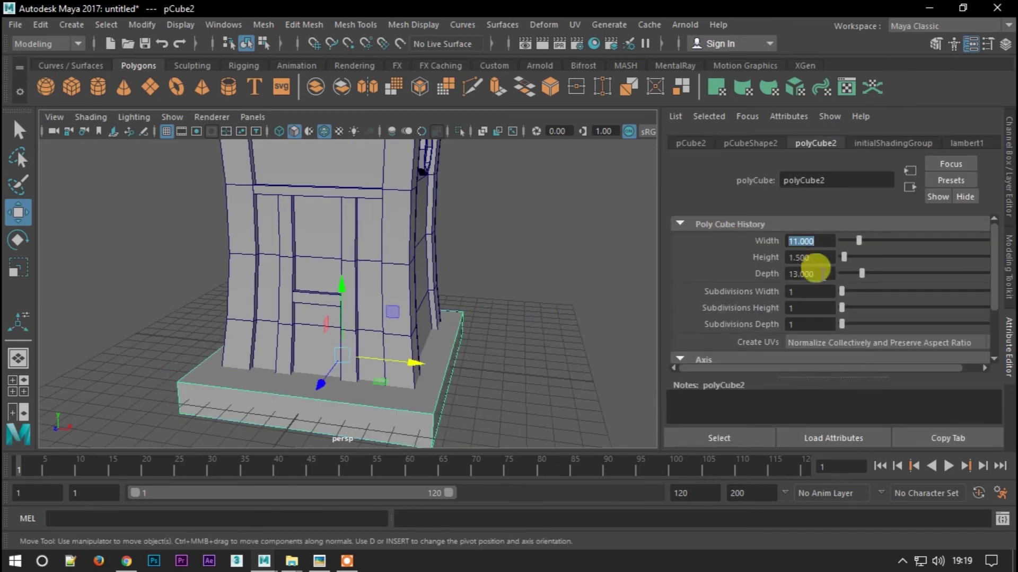
{"action": "type", "text": "11"}
{"action": "key", "text": "Return"}
Check the base in wireframe front view, then return to shaded perspective
{"action": "left_click_drag", "start_coordinate": [470, 302], "coordinate": [359, 397]}
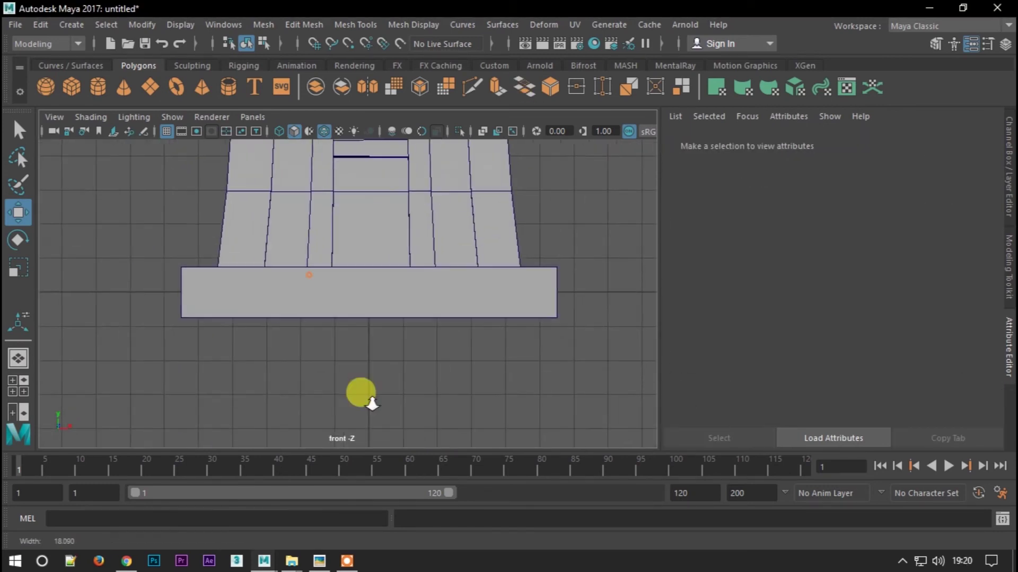
{"action": "key", "text": "4"}
{"action": "key", "text": "space"}
{"action": "left_click_drag", "start_coordinate": [391, 265], "coordinate": [392, 225]}
{"action": "key", "text": "5"}
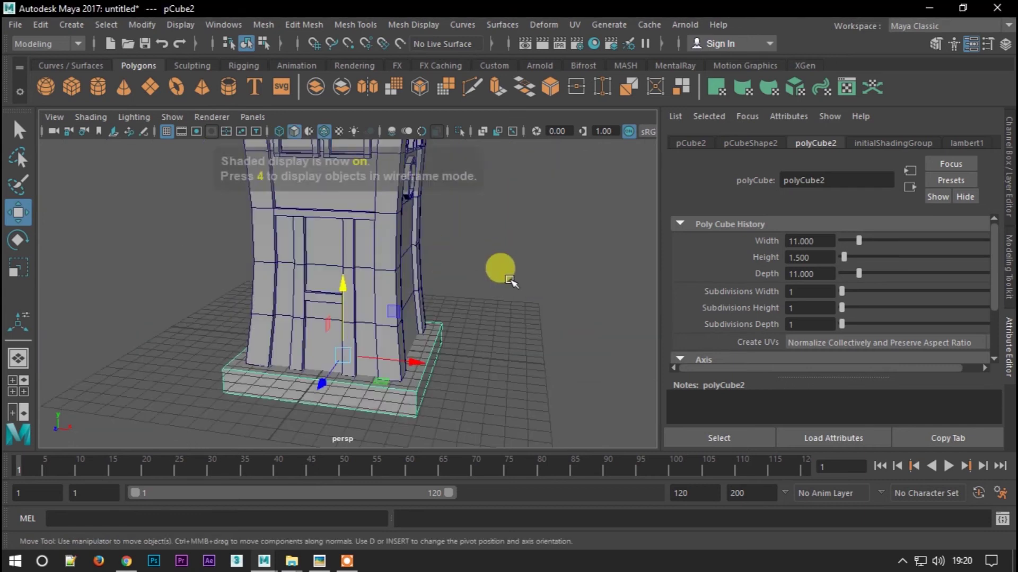
{"action": "left_click", "coordinate": [535, 365]}
{"action": "scroll", "coordinate": [503, 352], "scroll_direction": "down", "scroll_amount": 3}
{"action": "left_click", "coordinate": [339, 233]}
Review the tower from the front and other camera views, then clear the selection
{"action": "key", "text": "space"}
{"action": "left_click_drag", "start_coordinate": [341, 254], "coordinate": [386, 329]}
{"action": "scroll", "coordinate": [352, 295], "scroll_direction": "down", "scroll_amount": 3}
{"action": "key", "text": "space"}
{"action": "left_click_drag", "start_coordinate": [357, 147], "coordinate": [329, 238]}
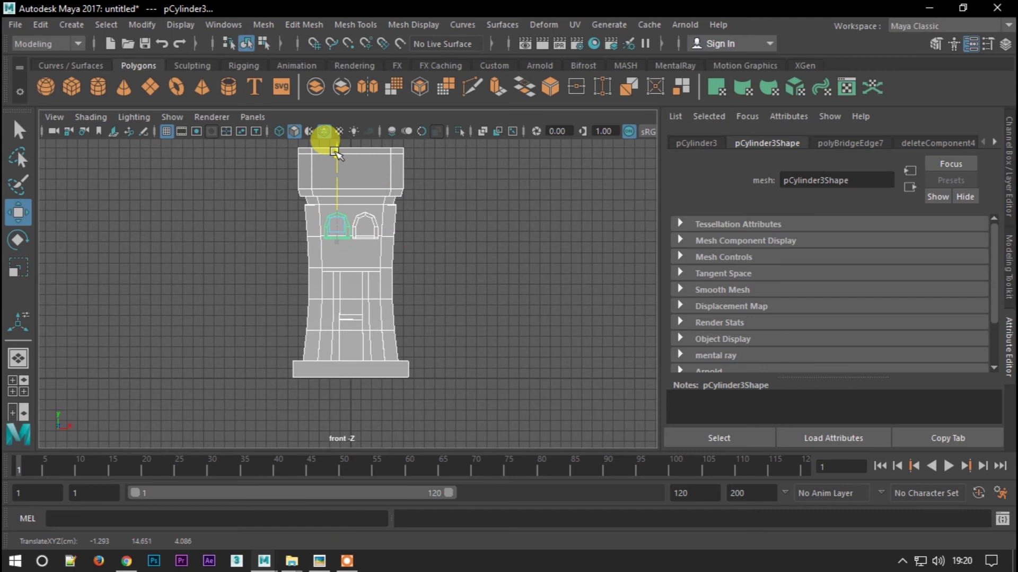
{"action": "key", "text": "space"}
{"action": "left_click_drag", "start_coordinate": [389, 229], "coordinate": [390, 191]}
{"action": "left_click", "coordinate": [527, 387]}
Create a torus, move it out along X and stand it upright with Rotate Z 90
{"action": "left_click_drag", "start_coordinate": [527, 387], "coordinate": [500, 329], "text": "alt"}
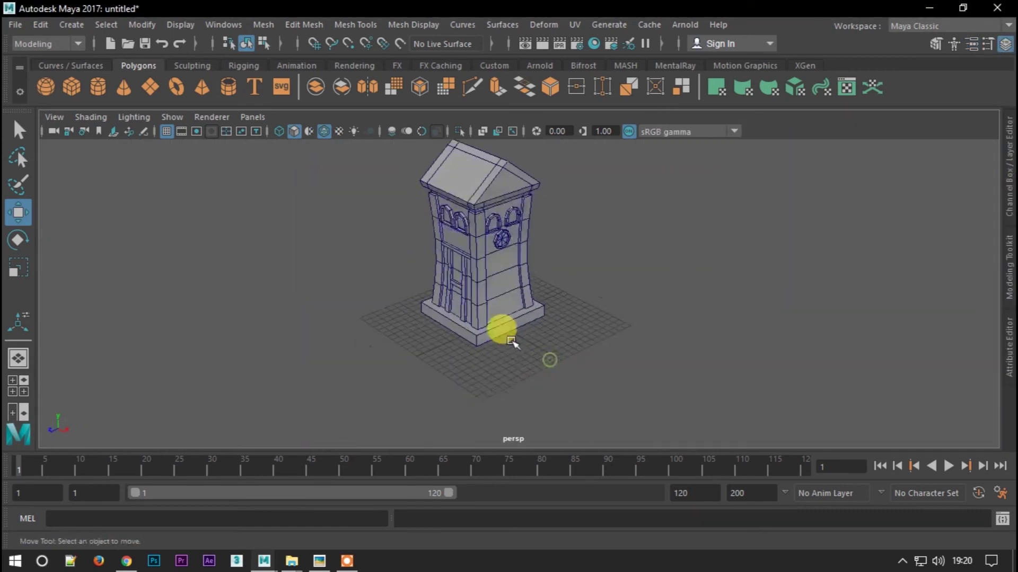
{"action": "scroll", "coordinate": [210, 142], "scroll_direction": "up", "scroll_amount": 3}
{"action": "left_click", "coordinate": [177, 87]}
{"action": "mouse_move", "coordinate": [340, 364]}
{"action": "left_mouse_down"}
{"action": "mouse_move", "coordinate": [381, 356]}
{"action": "mouse_move", "coordinate": [390, 367]}
{"action": "mouse_move", "coordinate": [365, 233]}
{"action": "left_mouse_up"}
{"action": "key", "text": "e"}
{"action": "left_click", "coordinate": [1008, 143]}
{"action": "key", "text": "w"}
{"action": "scroll", "coordinate": [403, 318], "scroll_direction": "up", "scroll_amount": 5}
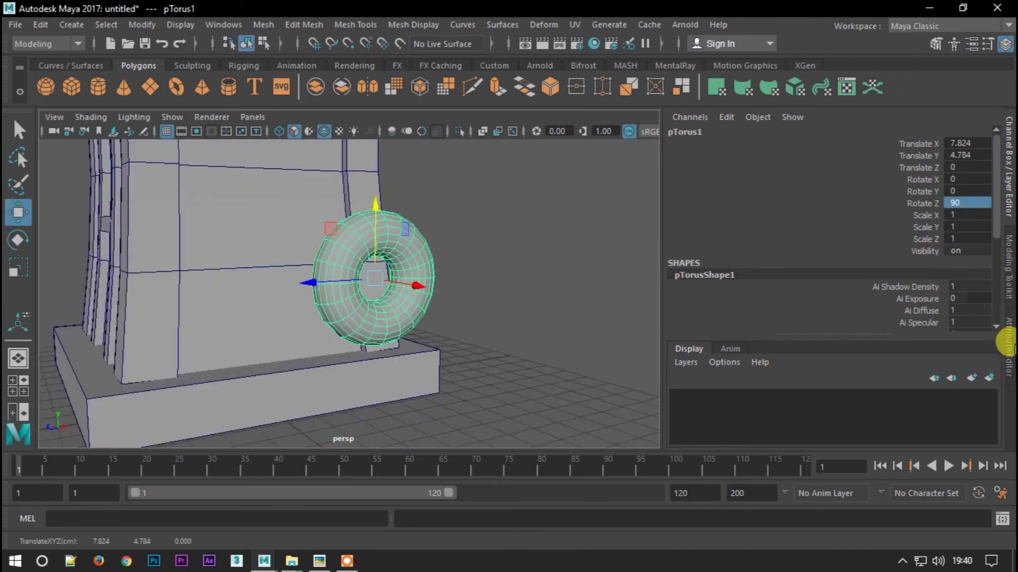
Give polyTorus1 7 axis and 6 height subdivisions with radius 2
{"action": "left_click", "coordinate": [1008, 345]}
{"action": "left_click", "coordinate": [815, 143]}
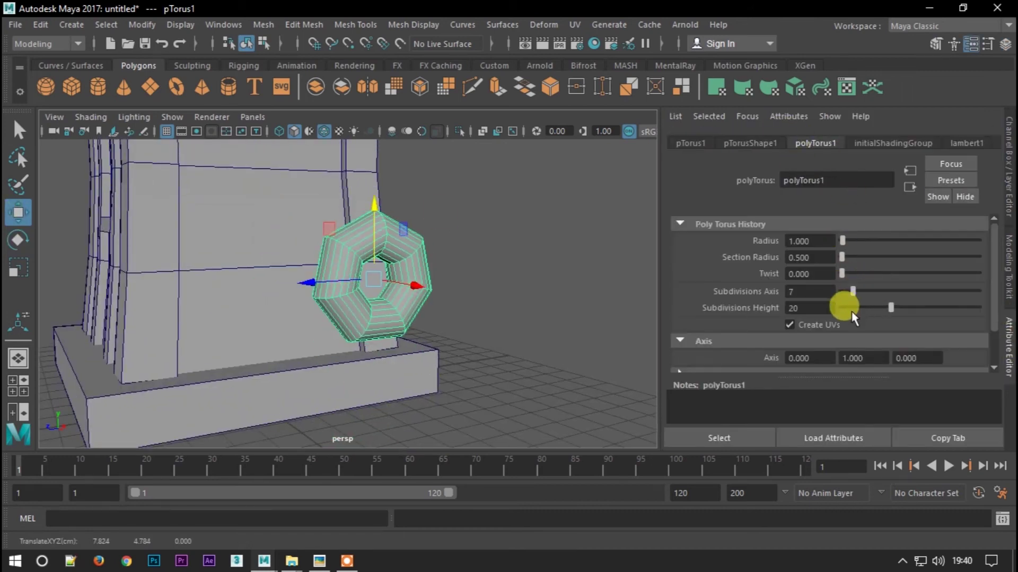
{"action": "left_click_drag", "start_coordinate": [856, 318], "coordinate": [851, 317]}
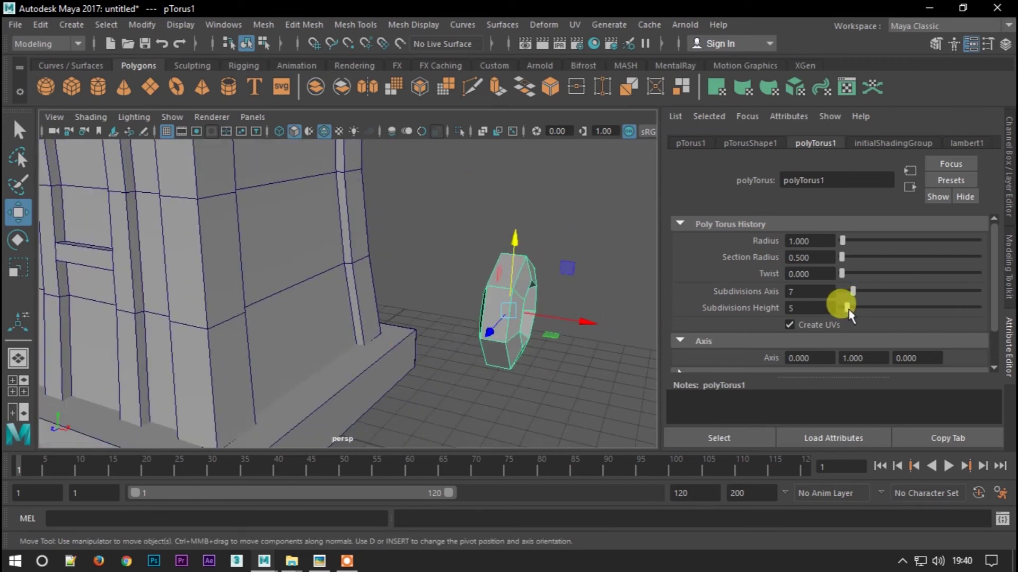
{"action": "left_click_drag", "start_coordinate": [852, 317], "coordinate": [848, 316]}
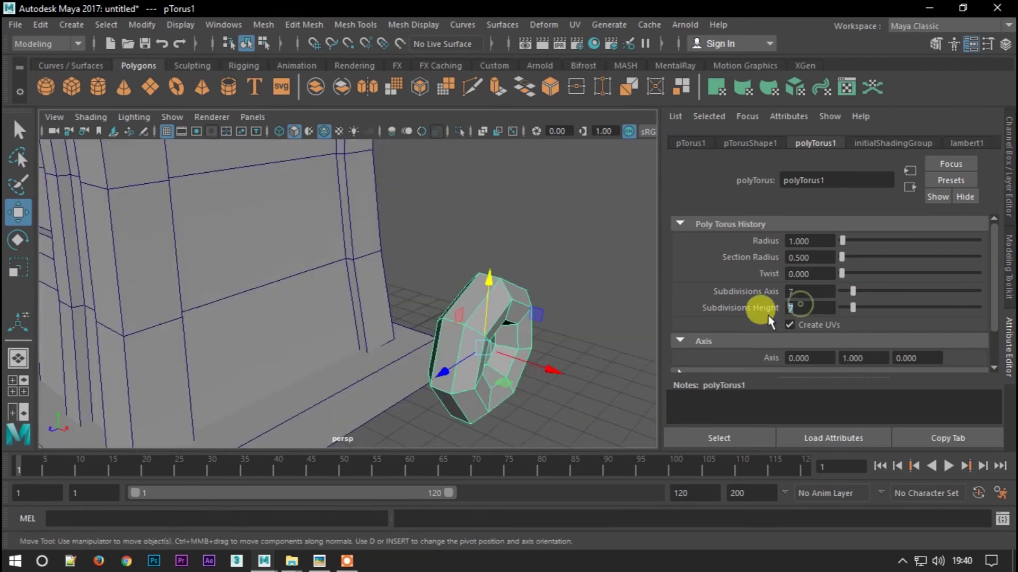
{"action": "mouse_move", "coordinate": [411, 164]}
{"action": "left_mouse_down", "text": "alt"}
{"action": "mouse_move", "coordinate": [480, 172]}
{"action": "mouse_move", "coordinate": [480, 193]}
{"action": "left_mouse_up", "text": "alt"}
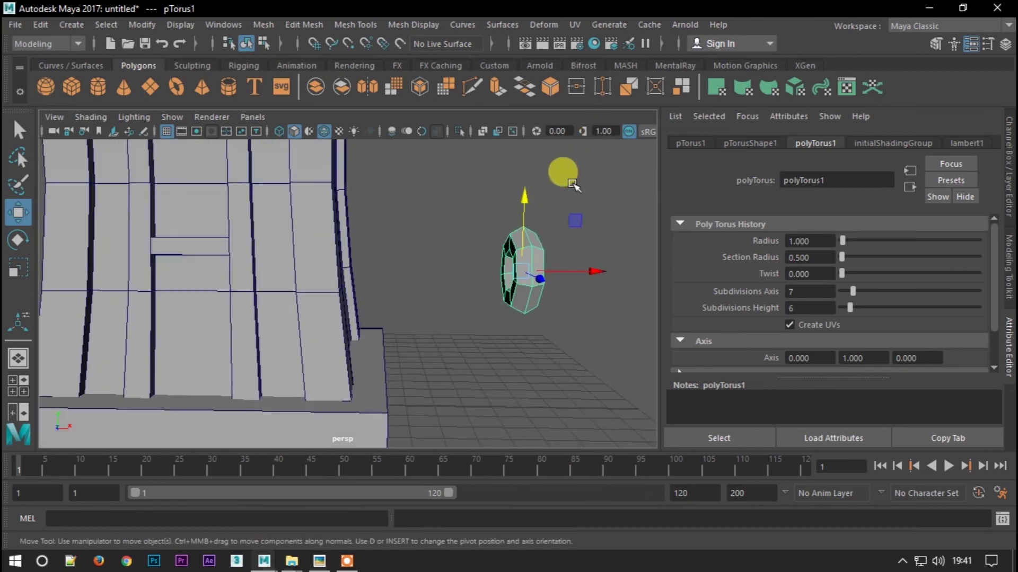
{"action": "left_click_drag", "start_coordinate": [842, 241], "coordinate": [845, 241]}
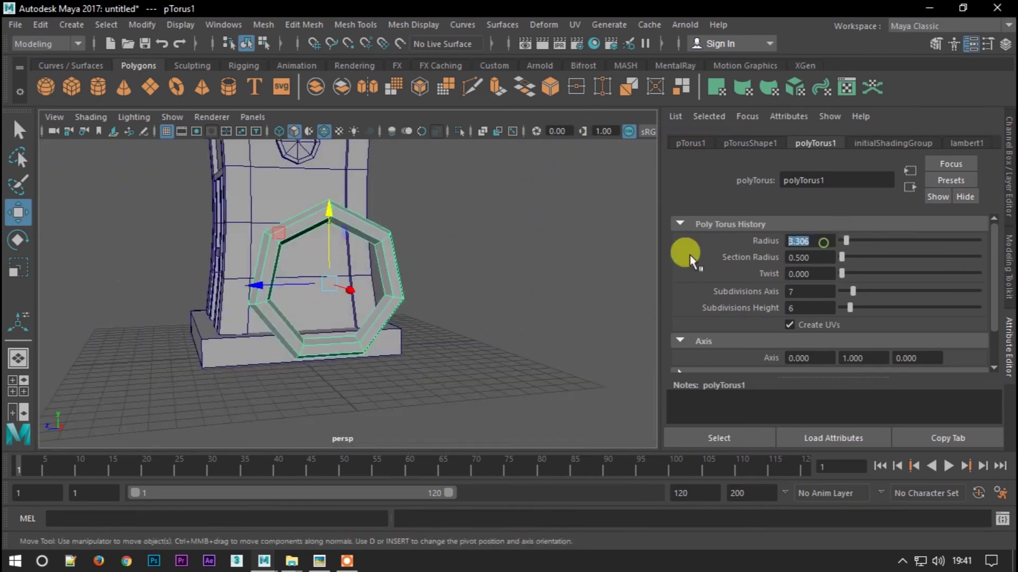
Set the torus Section Radius to 0.3
{"action": "mouse_move", "coordinate": [371, 318]}
{"action": "right_mouse_down", "text": "alt"}
{"action": "mouse_move", "coordinate": [376, 338]}
{"action": "mouse_move", "coordinate": [366, 323]}
{"action": "right_mouse_up", "text": "alt"}
{"action": "left_click", "coordinate": [798, 257]}
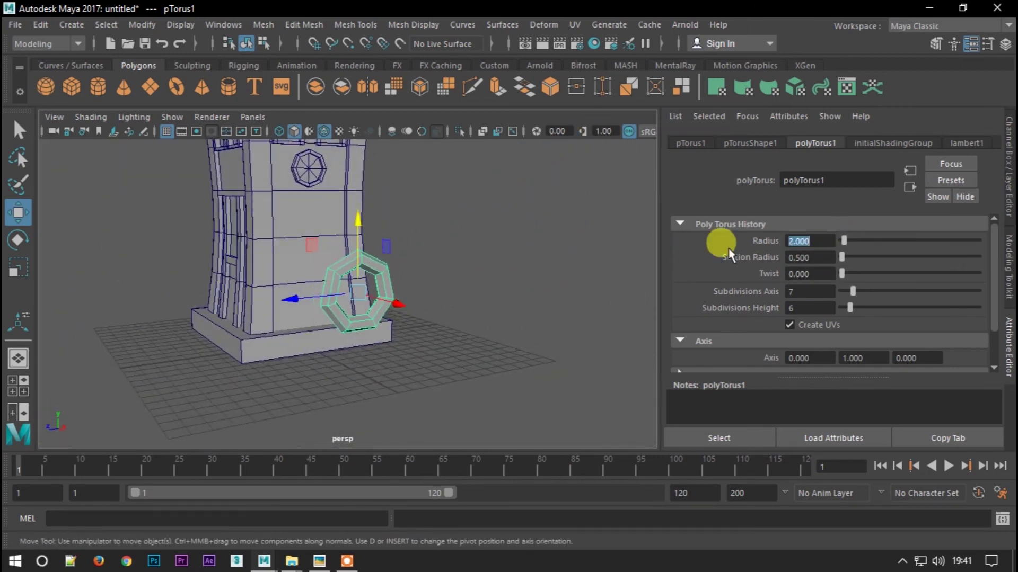
{"action": "type", "text": "0.3"}
{"action": "key", "text": "Return"}
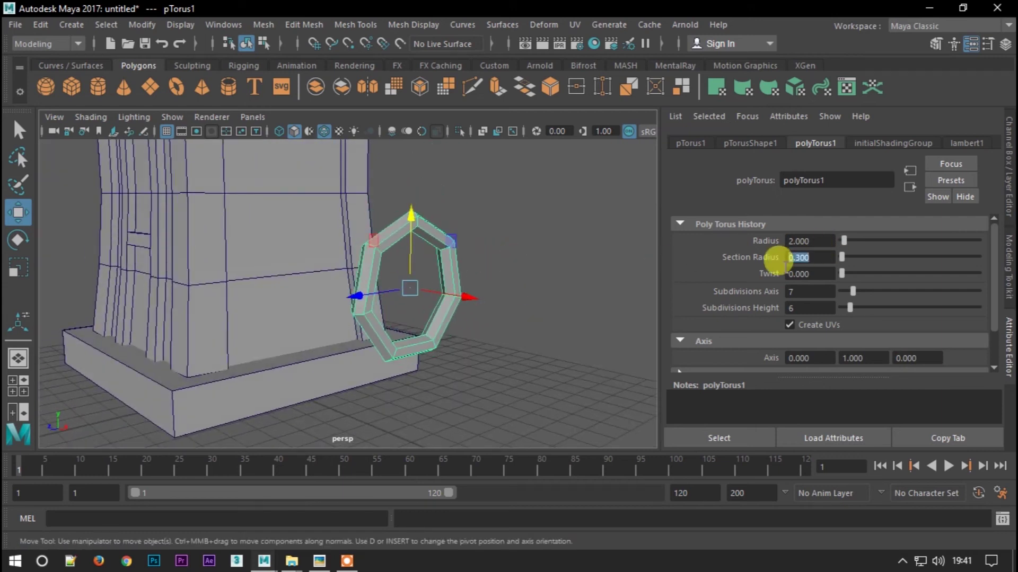
{"action": "left_click_drag", "start_coordinate": [370, 346], "coordinate": [528, 275], "text": "alt"}
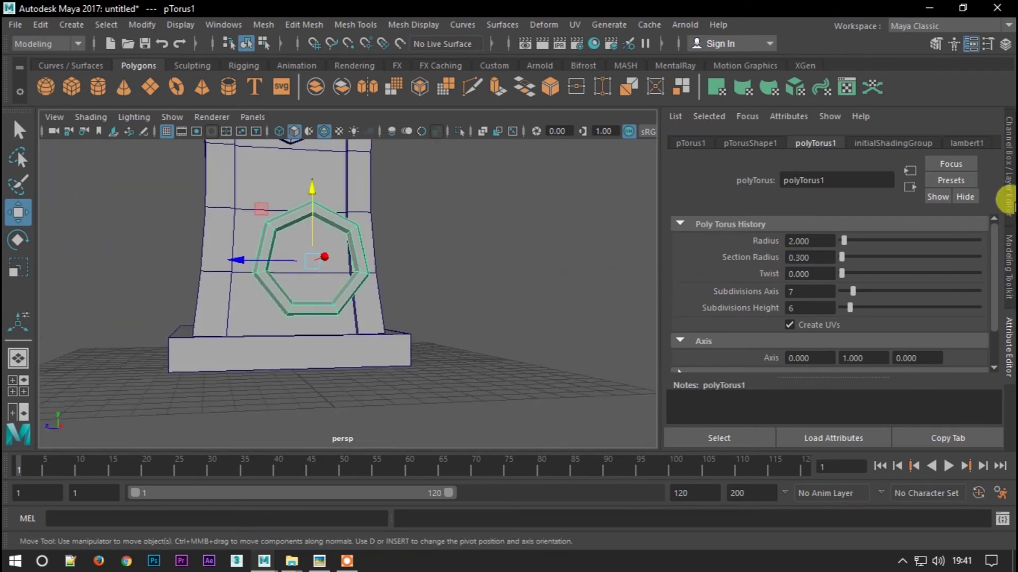
{"action": "left_click", "coordinate": [1005, 200]}
Delete the lower half of the torus ring in the side view
{"action": "left_click_drag", "start_coordinate": [748, 295], "coordinate": [905, 288]}
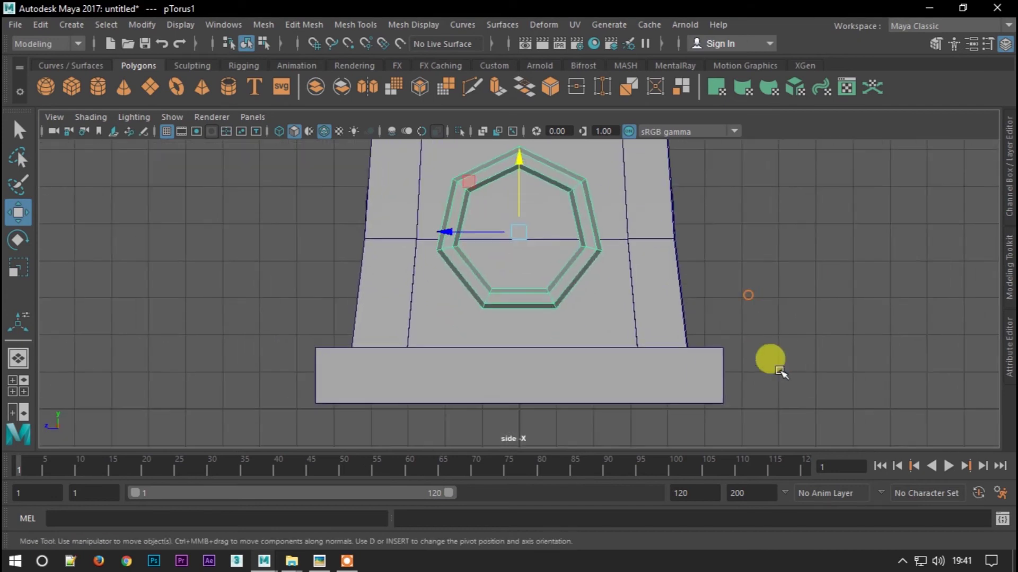
{"action": "key", "text": "F11"}
{"action": "left_click_drag", "start_coordinate": [306, 256], "coordinate": [489, 284]}
{"action": "key", "text": "Delete"}
{"action": "scroll", "coordinate": [489, 284], "scroll_direction": "up", "scroll_amount": 3}
Extrude the arch's bottom end edges straight down into legs
{"action": "key", "text": "F10"}
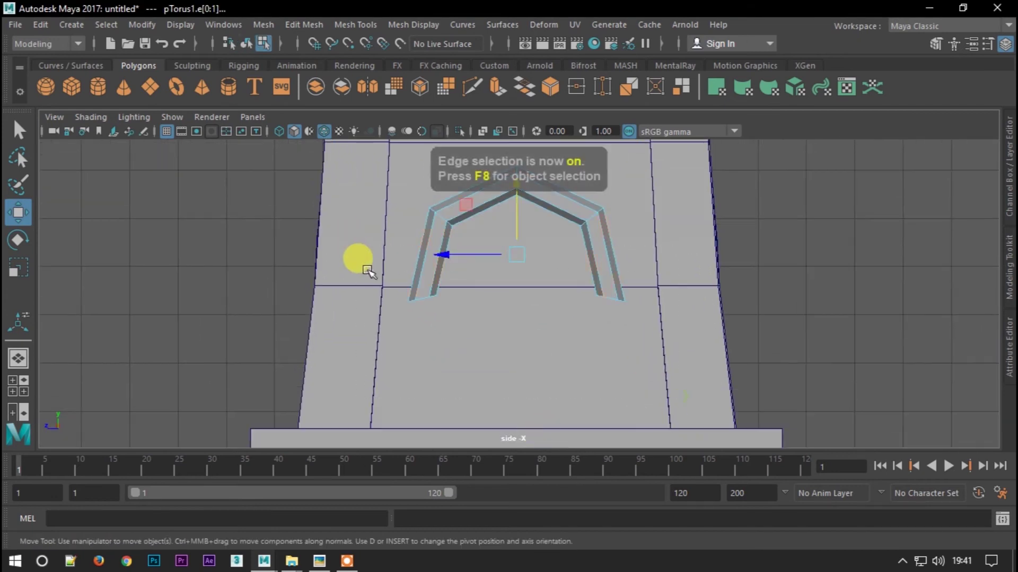
{"action": "key", "text": "ctrl+e"}
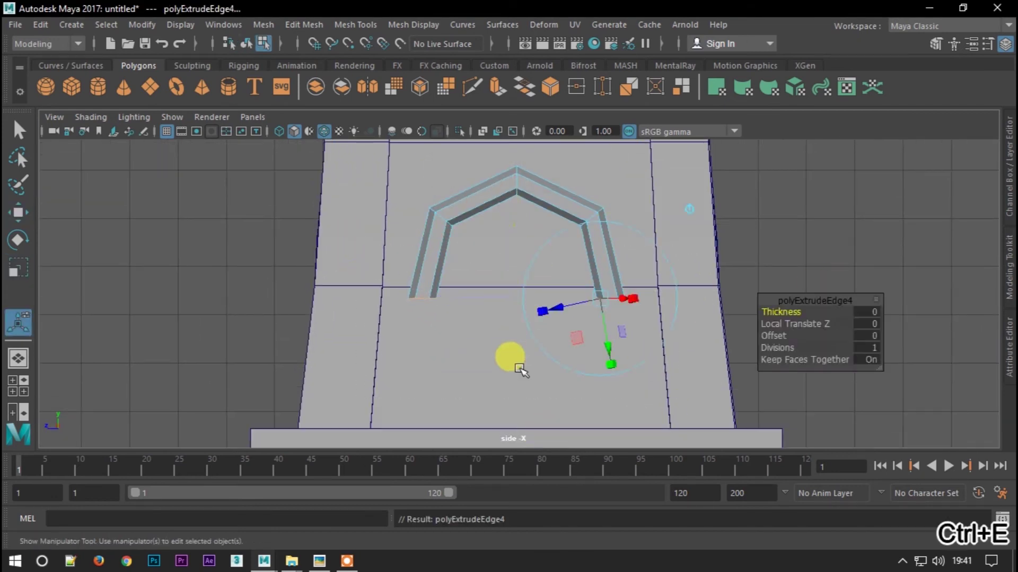
{"action": "key", "text": "w"}
{"action": "left_click_drag", "start_coordinate": [512, 232], "coordinate": [527, 399]}
{"action": "key", "text": "space"}
{"action": "key", "text": "F11"}
Slide the arch frame left against the tower wall in the front view
{"action": "left_click_drag", "start_coordinate": [642, 344], "coordinate": [575, 444]}
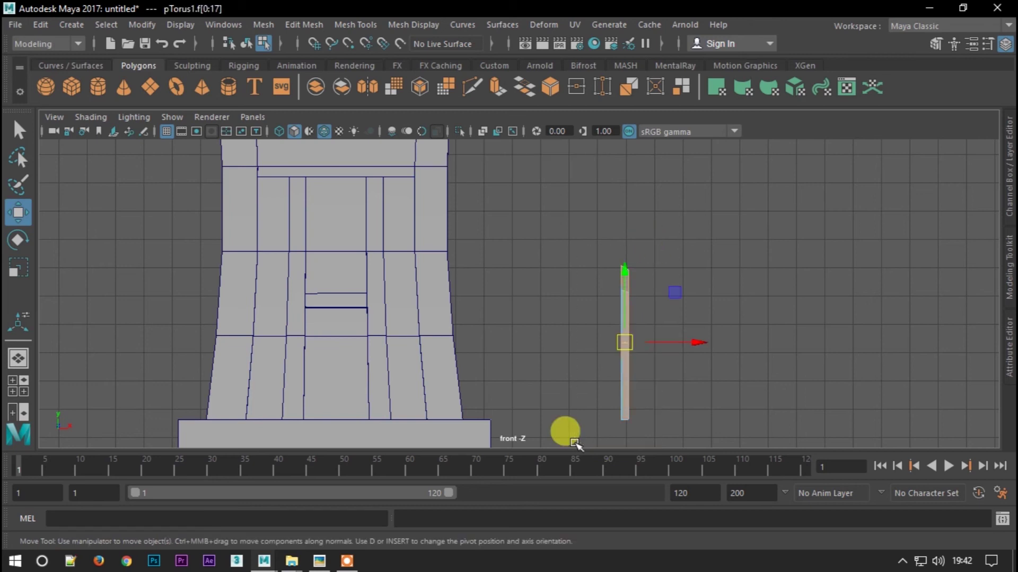
{"action": "key", "text": "F8"}
{"action": "left_click_drag", "start_coordinate": [675, 353], "coordinate": [518, 345]}
{"action": "key", "text": "e"}
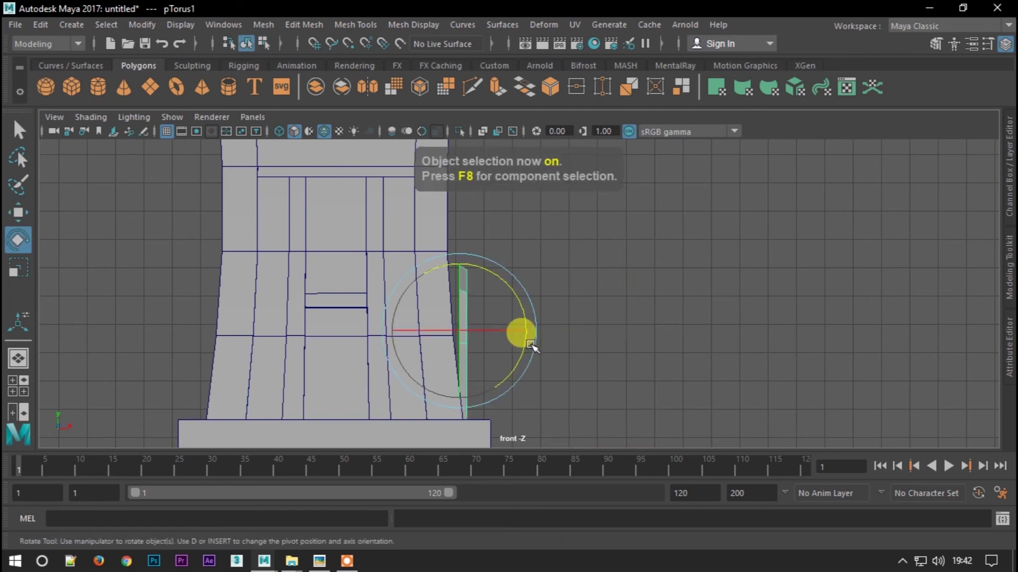
{"action": "key", "text": "w"}
Rotate the arch about 96° to lean along the wall, then return to shaded perspective
{"action": "key", "text": "4"}
{"action": "scroll", "coordinate": [477, 351], "scroll_direction": "up", "scroll_amount": 2}
{"action": "scroll", "coordinate": [477, 351], "scroll_direction": "up", "scroll_amount": 2}
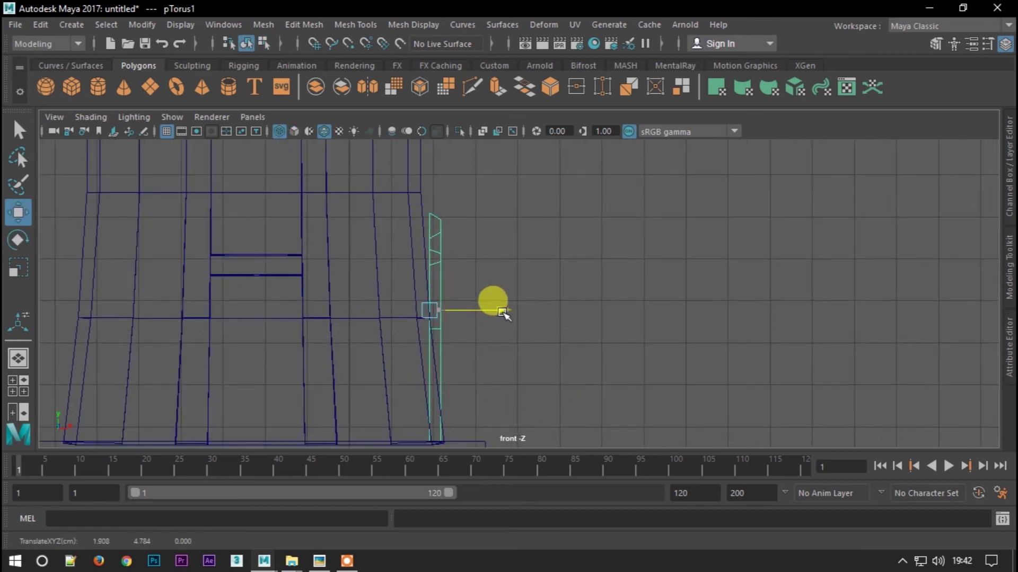
{"action": "key", "text": "e"}
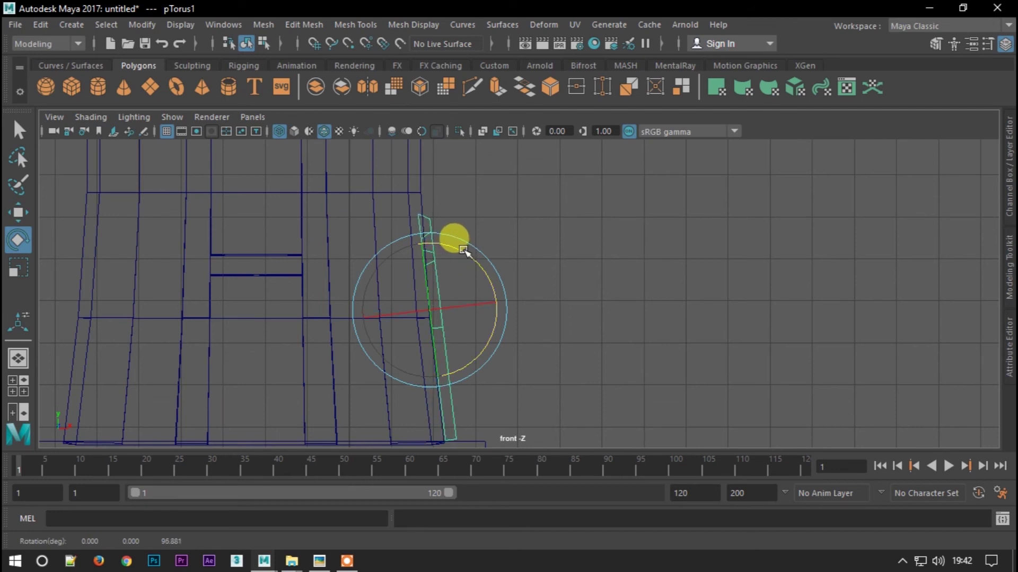
{"action": "key", "text": "w"}
{"action": "key", "text": "e"}
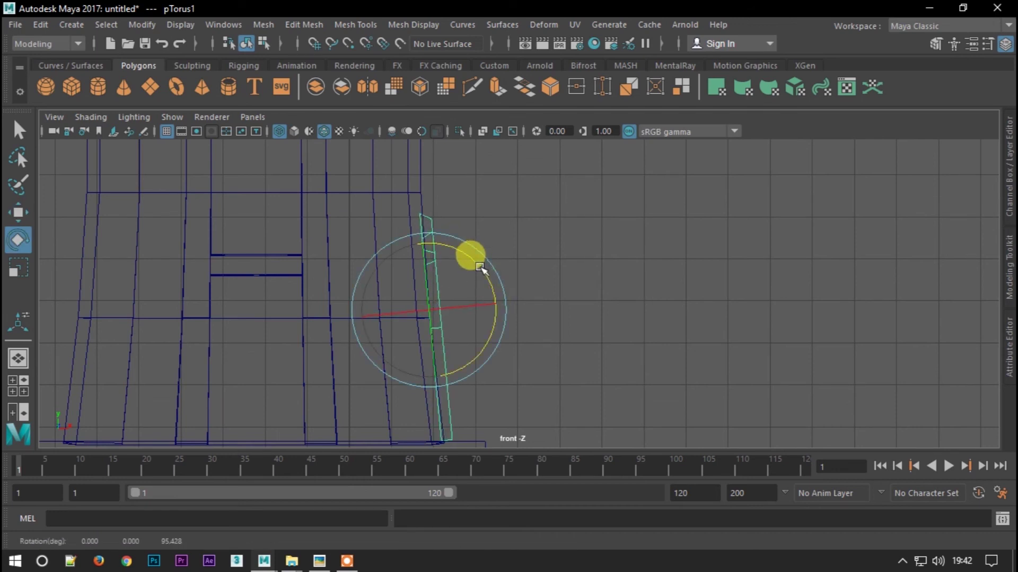
{"action": "key", "text": "w"}
{"action": "left_click_drag", "start_coordinate": [500, 312], "coordinate": [495, 269]}
{"action": "key", "text": "5"}
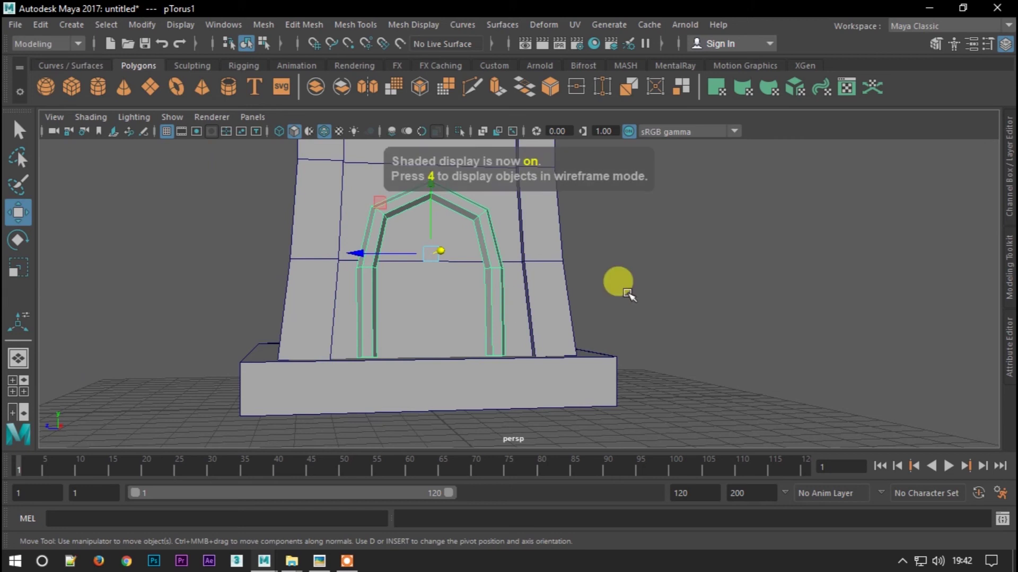
{"action": "left_click_drag", "start_coordinate": [542, 296], "coordinate": [561, 332]}
Scale down the bottom edge of an arch leg so its foot sits flatter
{"action": "left_click", "coordinate": [439, 346]}
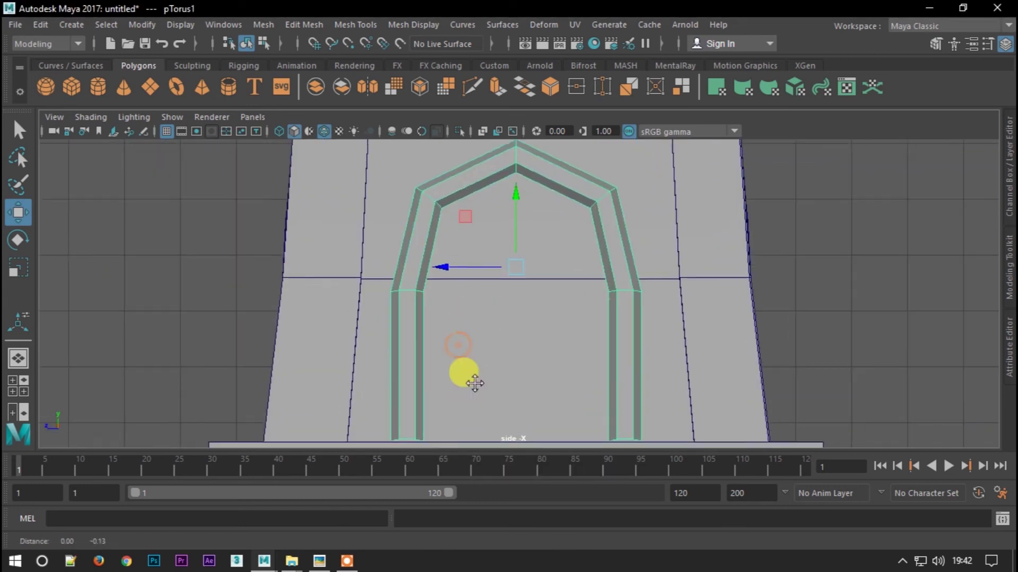
{"action": "left_click_drag", "start_coordinate": [466, 375], "coordinate": [370, 334]}
{"action": "key", "text": "F10"}
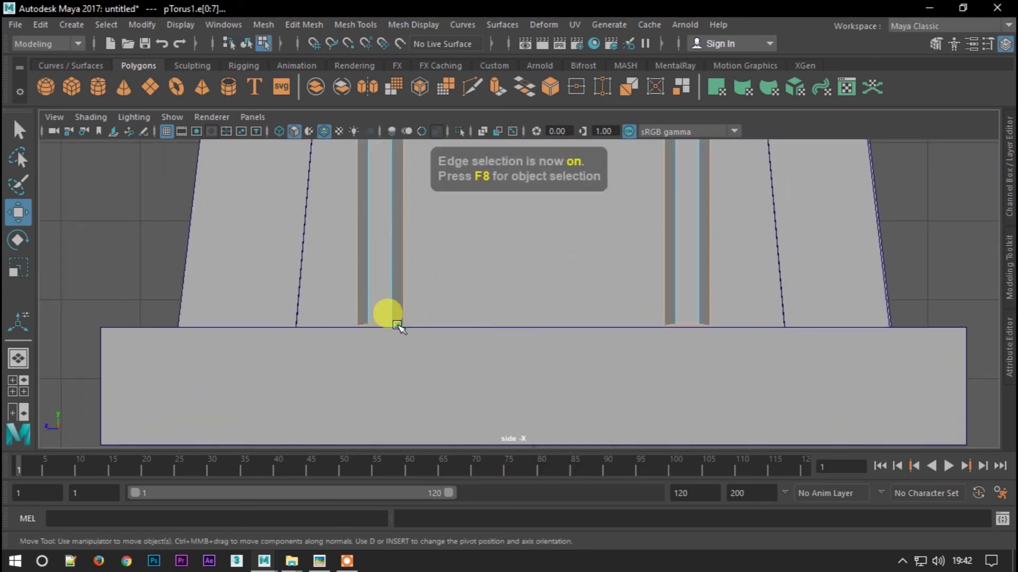
{"action": "left_click", "coordinate": [373, 327]}
{"action": "key", "text": "r"}
{"action": "left_click_drag", "start_coordinate": [374, 326], "coordinate": [376, 350]}
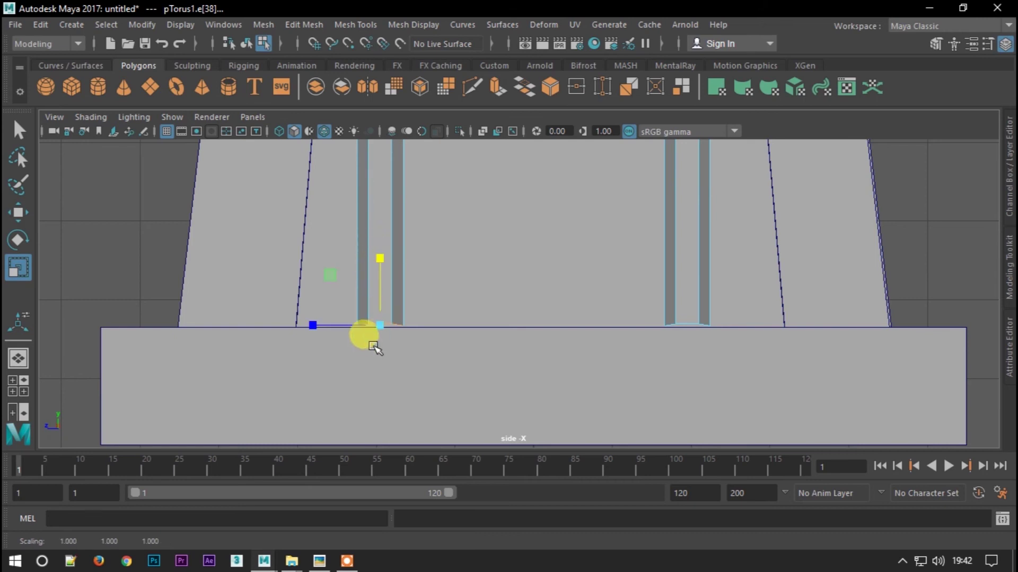
{"action": "key", "text": "w"}
Reselect the whole arch frame and inspect it in the perspective view
{"action": "scroll", "coordinate": [586, 269], "scroll_direction": "down", "scroll_amount": 3}
{"action": "scroll", "coordinate": [550, 312], "scroll_direction": "down", "scroll_amount": 2}
{"action": "scroll", "coordinate": [515, 277], "scroll_direction": "down", "scroll_amount": 2}
{"action": "key", "text": "F8"}
{"action": "left_click", "coordinate": [518, 197]}
{"action": "key", "text": "space"}
{"action": "left_click_drag", "start_coordinate": [527, 237], "coordinate": [527, 223]}
{"action": "mouse_move", "coordinate": [527, 236]}
{"action": "left_mouse_down", "text": "alt"}
{"action": "mouse_move", "coordinate": [639, 269]}
{"action": "mouse_move", "coordinate": [514, 391]}
{"action": "left_mouse_up", "text": "alt"}
{"action": "scroll", "coordinate": [567, 268], "scroll_direction": "up", "scroll_amount": 3}
Show the front view in wireframe, zoomed in on the bottom of the arch frame
{"action": "scroll", "coordinate": [544, 273], "scroll_direction": "up", "scroll_amount": 1}
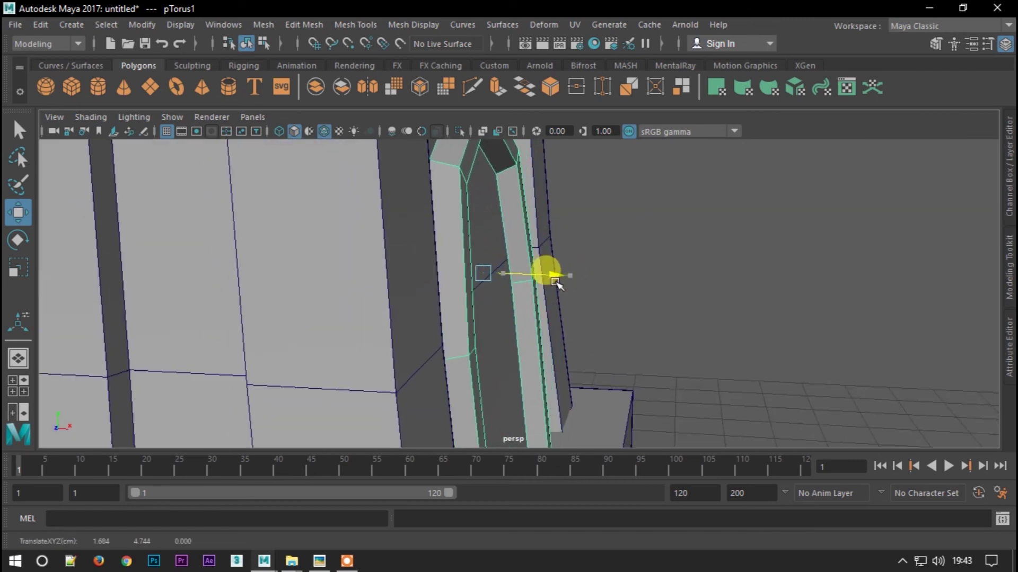
{"action": "key", "text": "space"}
{"action": "left_click", "coordinate": [564, 307]}
{"action": "key", "text": "4"}
{"action": "scroll", "coordinate": [440, 275], "scroll_direction": "up", "scroll_amount": 2}
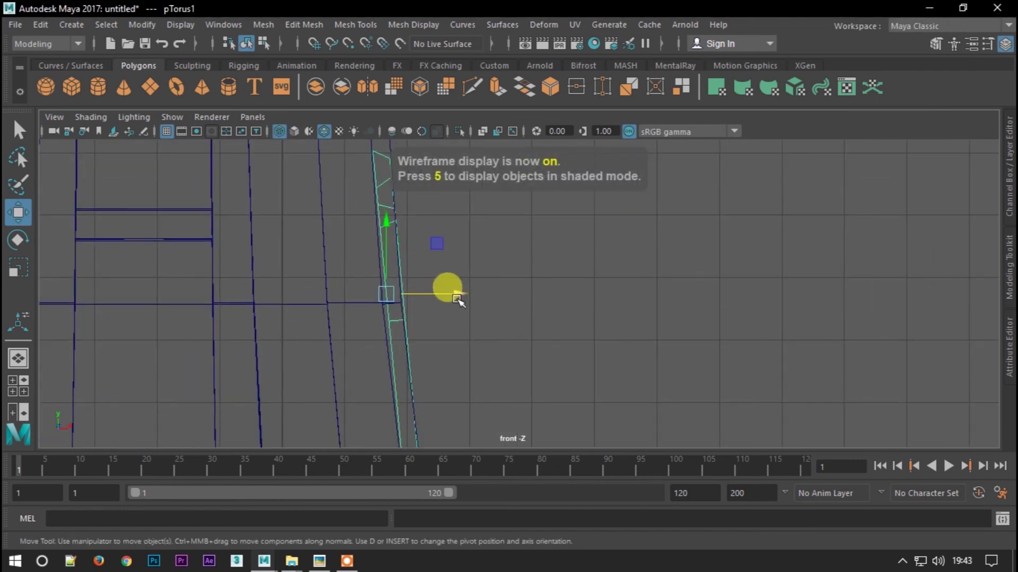
{"action": "middle_click_drag", "start_coordinate": [457, 299], "coordinate": [450, 235], "text": "alt"}
{"action": "scroll", "coordinate": [459, 288], "scroll_direction": "down", "scroll_amount": 1}
{"action": "left_click_drag", "start_coordinate": [385, 251], "coordinate": [452, 281]}
{"action": "key", "text": "F8"}
{"action": "left_click", "coordinate": [421, 398]}
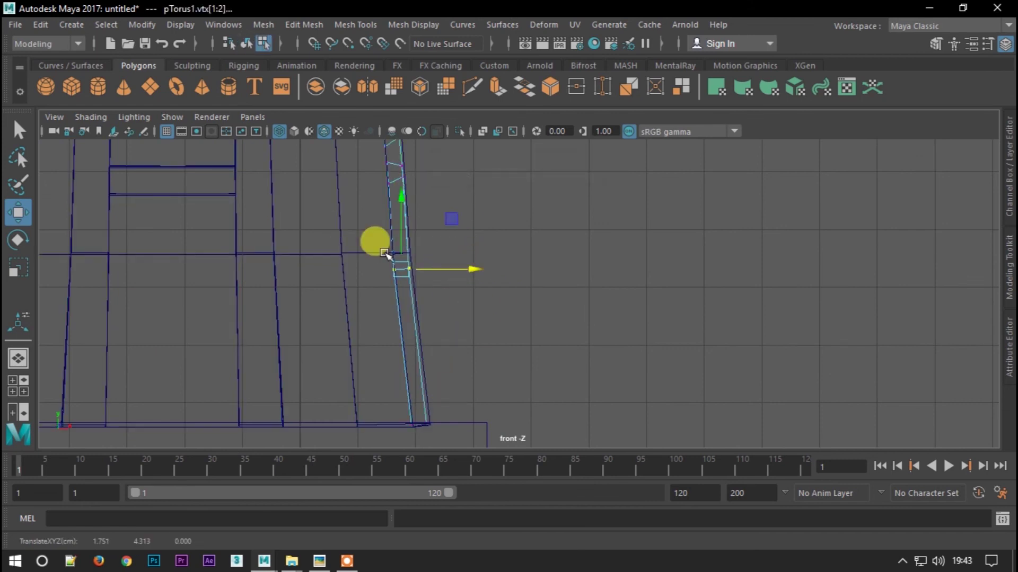
Marquee-select the vertices at the arch leg's bottom corner, then return to object selection
{"action": "scroll", "coordinate": [385, 253], "scroll_direction": "up", "scroll_amount": 2}
{"action": "scroll", "coordinate": [371, 249], "scroll_direction": "down", "scroll_amount": 2}
{"action": "scroll", "coordinate": [451, 291], "scroll_direction": "down", "scroll_amount": 2}
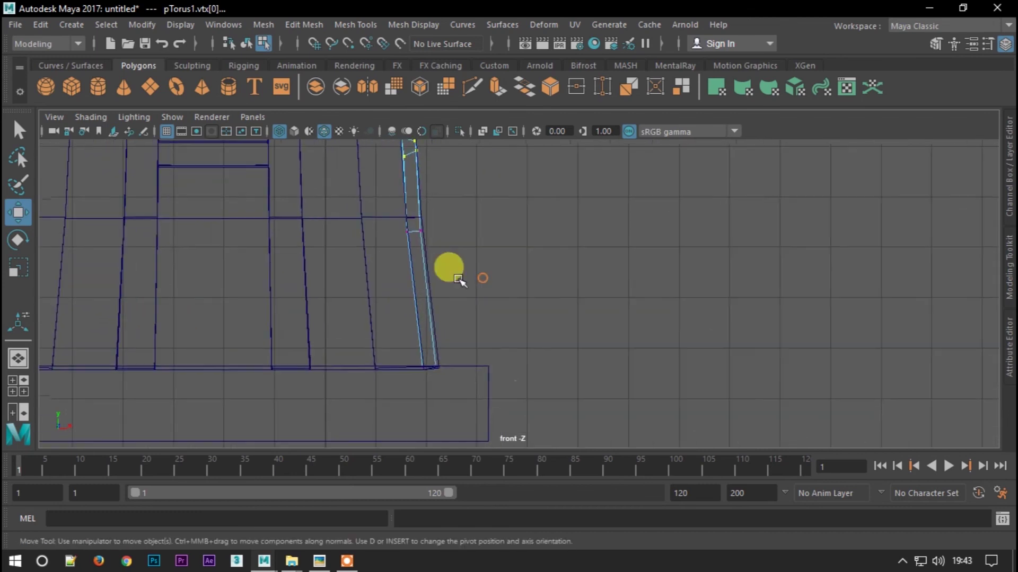
{"action": "left_click_drag", "start_coordinate": [477, 386], "coordinate": [352, 341]}
{"action": "scroll", "coordinate": [441, 347], "scroll_direction": "up", "scroll_amount": 2}
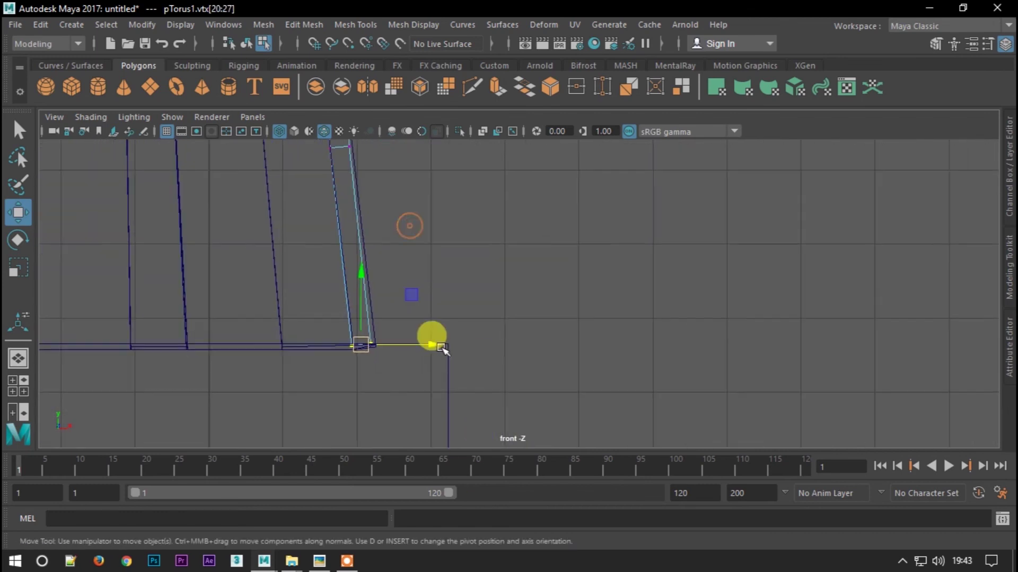
{"action": "scroll", "coordinate": [435, 347], "scroll_direction": "down", "scroll_amount": 3}
{"action": "scroll", "coordinate": [427, 336], "scroll_direction": "up", "scroll_amount": 3}
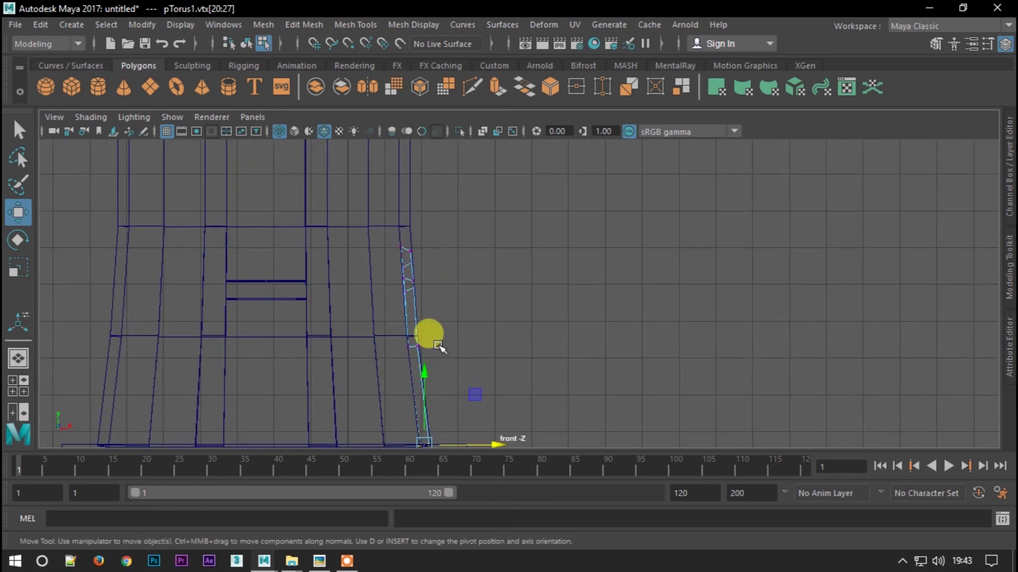
{"action": "key", "text": "F8"}
Orbit the shaded perspective view around the tower to inspect the arch
{"action": "key", "text": "space"}
{"action": "left_click_drag", "start_coordinate": [484, 334], "coordinate": [483, 305]}
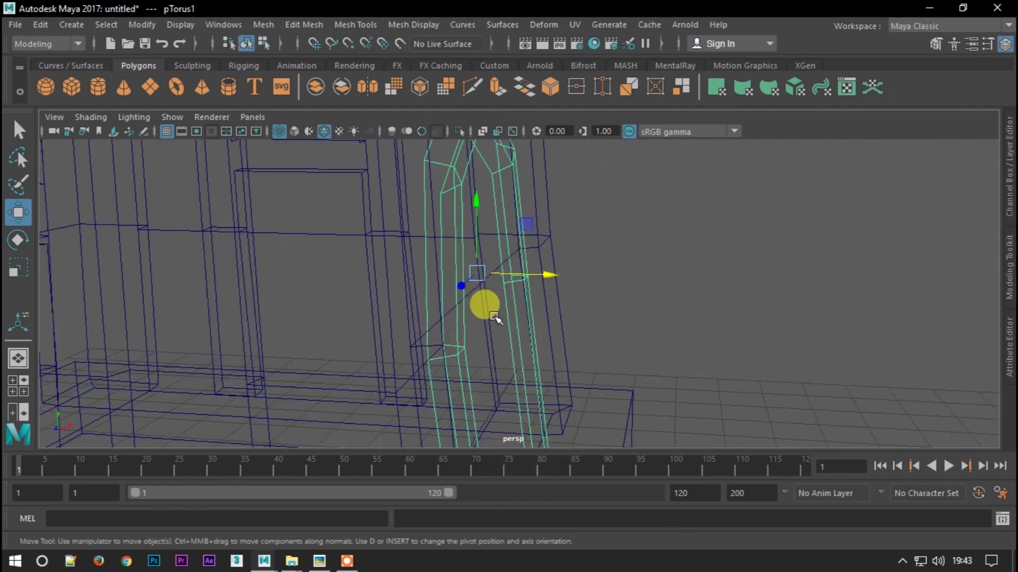
{"action": "key", "text": "5"}
{"action": "left_click_drag", "start_coordinate": [628, 303], "coordinate": [613, 351], "text": "alt"}
{"action": "mouse_move", "coordinate": [602, 302]}
{"action": "left_mouse_down", "text": "alt"}
{"action": "mouse_move", "coordinate": [673, 186]}
{"action": "mouse_move", "coordinate": [595, 252]}
{"action": "mouse_move", "coordinate": [602, 272]}
{"action": "left_mouse_up", "text": "alt"}
In side view, move pTorus1 against the sloping wall, then deselect it in perspective
{"action": "key", "text": "space"}
{"action": "left_click", "coordinate": [427, 256]}
{"action": "mouse_move", "coordinate": [432, 257]}
{"action": "left_mouse_down"}
{"action": "mouse_move", "coordinate": [439, 264]}
{"action": "mouse_move", "coordinate": [670, 223]}
{"action": "mouse_move", "coordinate": [382, 302]}
{"action": "mouse_move", "coordinate": [631, 315]}
{"action": "mouse_move", "coordinate": [526, 212]}
{"action": "mouse_move", "coordinate": [600, 245]}
{"action": "left_mouse_up"}
{"action": "key", "text": "space"}
{"action": "left_click", "coordinate": [670, 222]}
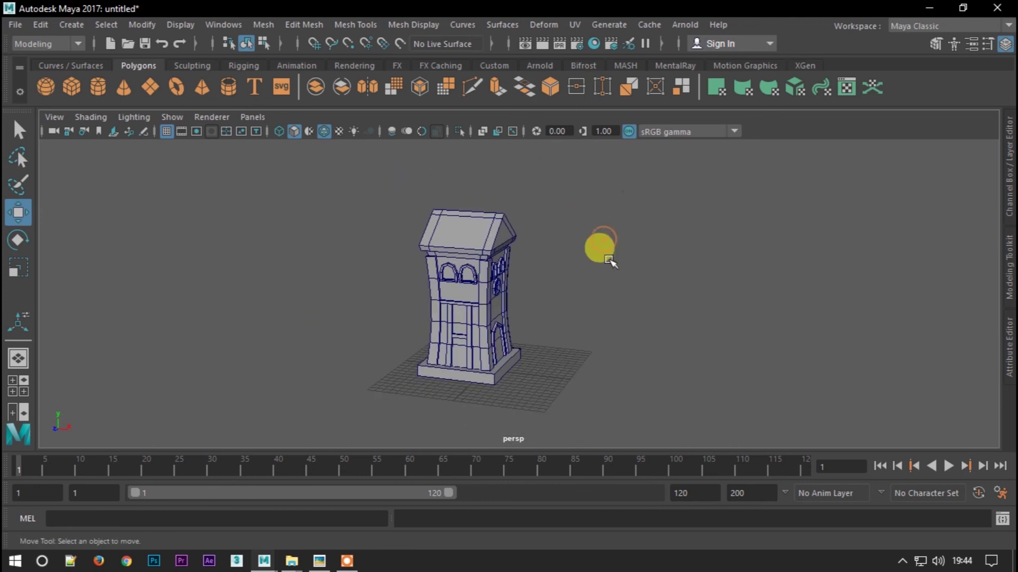
Create a new polygon box and raise it up to the roof top
{"action": "left_click", "coordinate": [72, 86]}
{"action": "left_click_drag", "start_coordinate": [576, 380], "coordinate": [528, 160]}
{"action": "scroll", "coordinate": [561, 214], "scroll_direction": "up", "scroll_amount": 2}
{"action": "left_click", "coordinate": [1007, 325]}
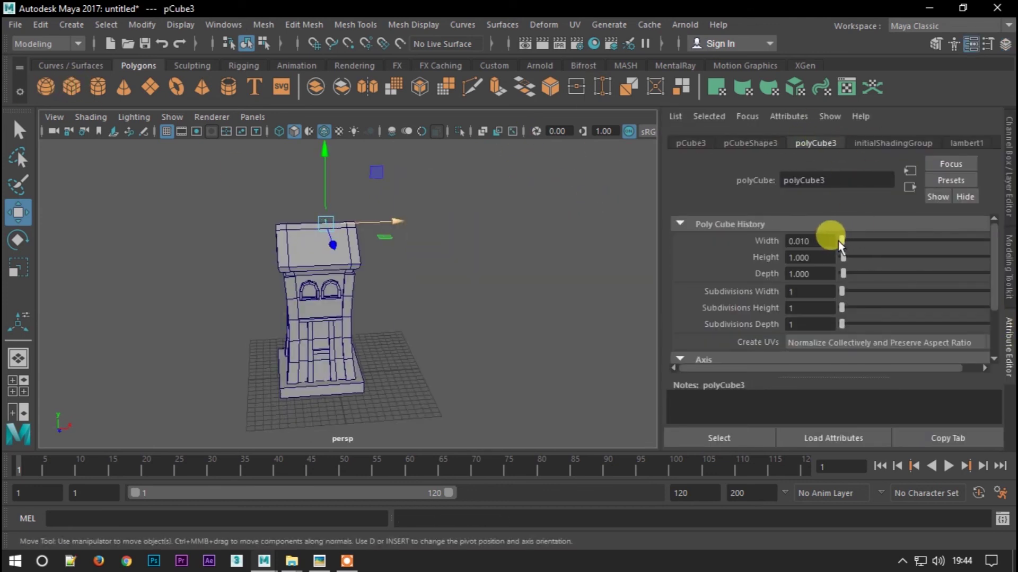
{"action": "key", "text": "f"}
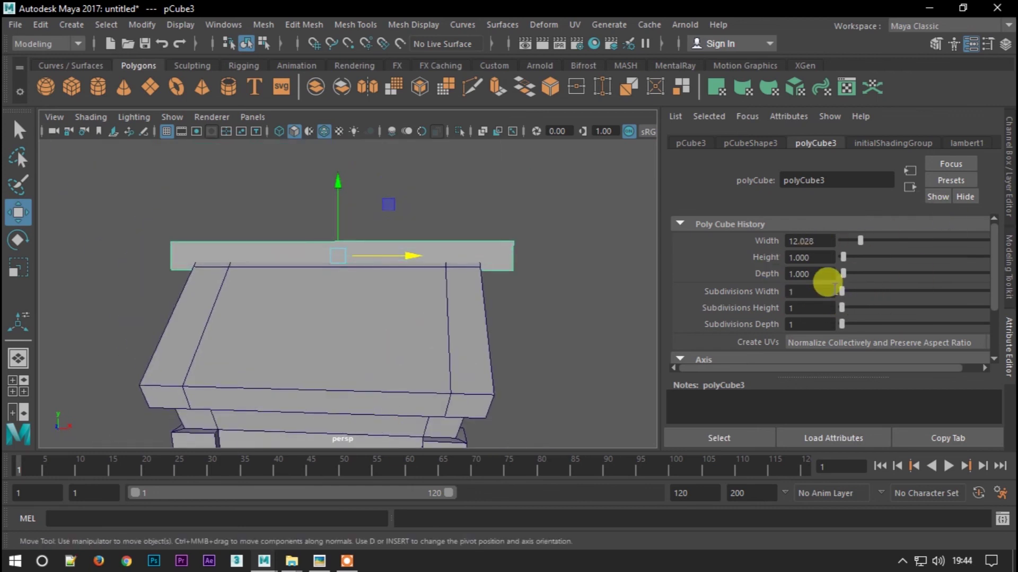
Seat the box on the roof peak as a beam 12.028 wide with 7 width subdivisions
{"action": "left_click", "coordinate": [1010, 174]}
{"action": "left_click", "coordinate": [1009, 178]}
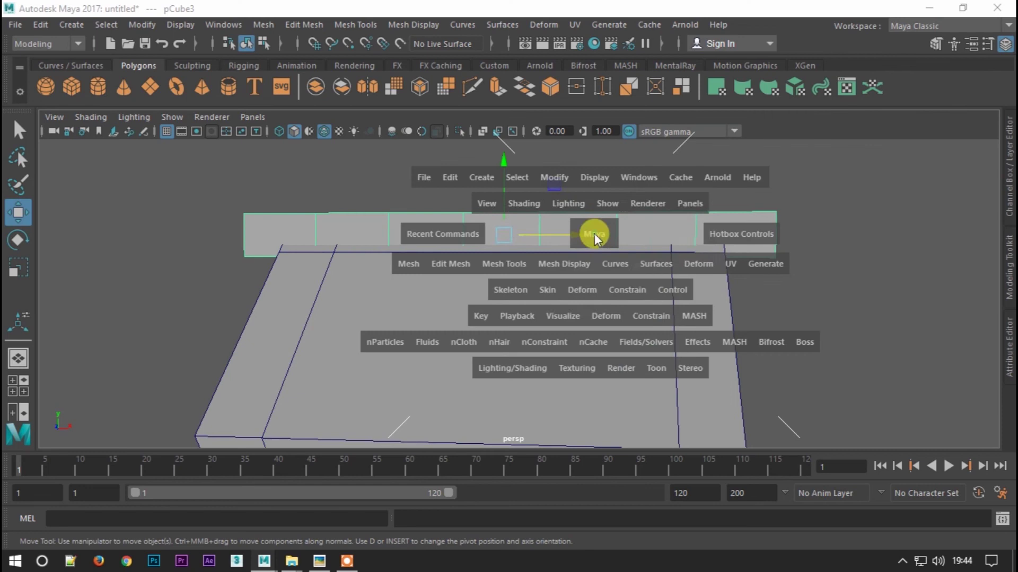
{"action": "left_click_drag", "start_coordinate": [594, 233], "coordinate": [593, 286]}
{"action": "key", "text": "f"}
{"action": "mouse_move", "coordinate": [462, 228]}
{"action": "left_mouse_down"}
{"action": "mouse_move", "coordinate": [463, 182]}
{"action": "mouse_move", "coordinate": [464, 198]}
{"action": "left_mouse_up"}
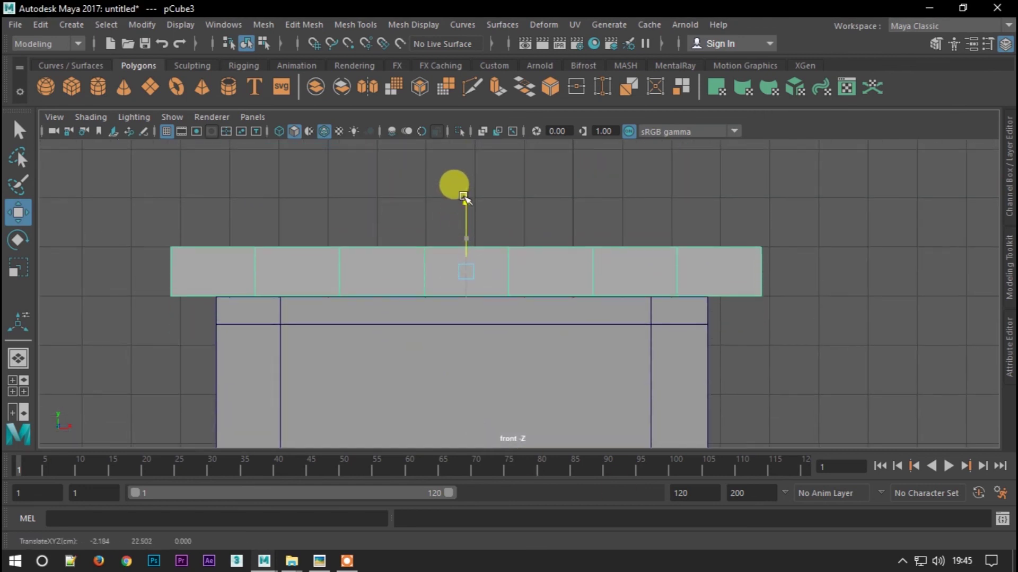
{"action": "left_click", "coordinate": [1009, 325]}
{"action": "left_click_drag", "start_coordinate": [463, 233], "coordinate": [427, 237]}
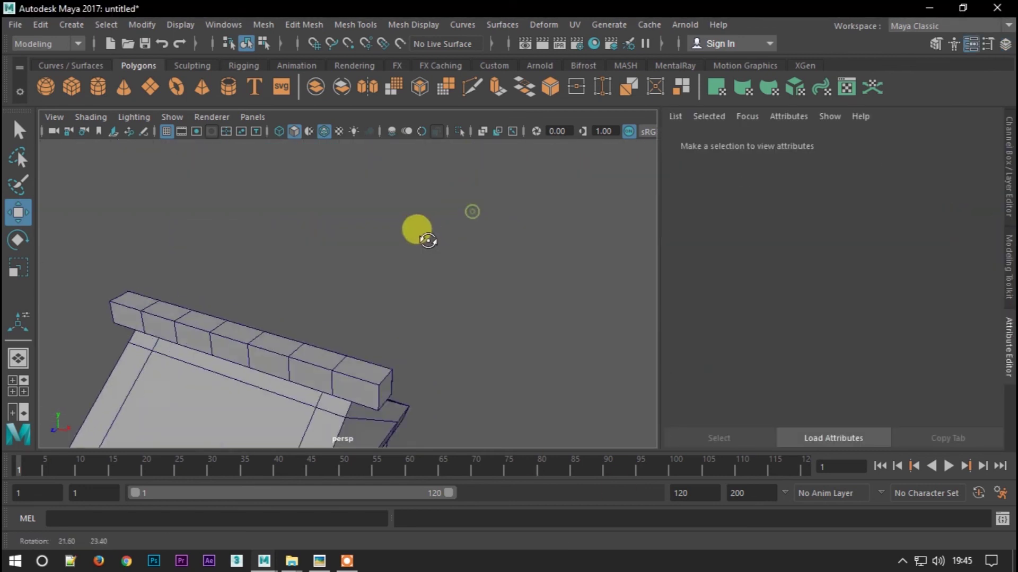
{"action": "key", "text": "ctrl+z"}
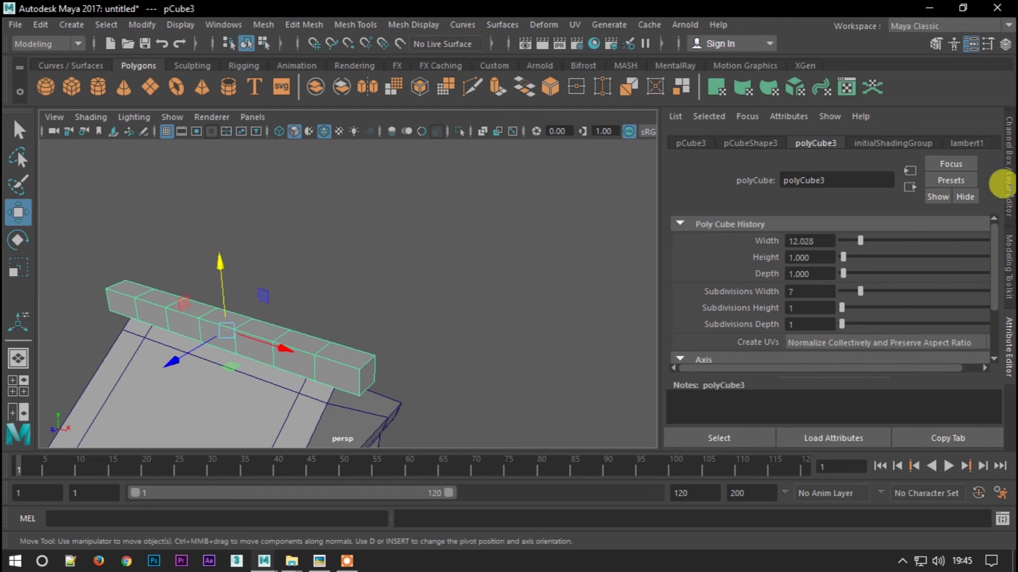
{"action": "left_click", "coordinate": [1005, 183]}
{"action": "scroll", "coordinate": [495, 268], "scroll_direction": "up", "scroll_amount": 3}
Lower the ridge beam's middle and end vertex columns so it sags in the centre
{"action": "key", "text": "F9"}
{"action": "left_click_drag", "start_coordinate": [174, 305], "coordinate": [192, 202]}
{"action": "left_click", "coordinate": [282, 233]}
{"action": "left_click_drag", "start_coordinate": [284, 198], "coordinate": [287, 210]}
{"action": "left_click", "coordinate": [377, 233]}
{"action": "left_click_drag", "start_coordinate": [378, 198], "coordinate": [377, 210]}
{"action": "left_click", "coordinate": [472, 233]}
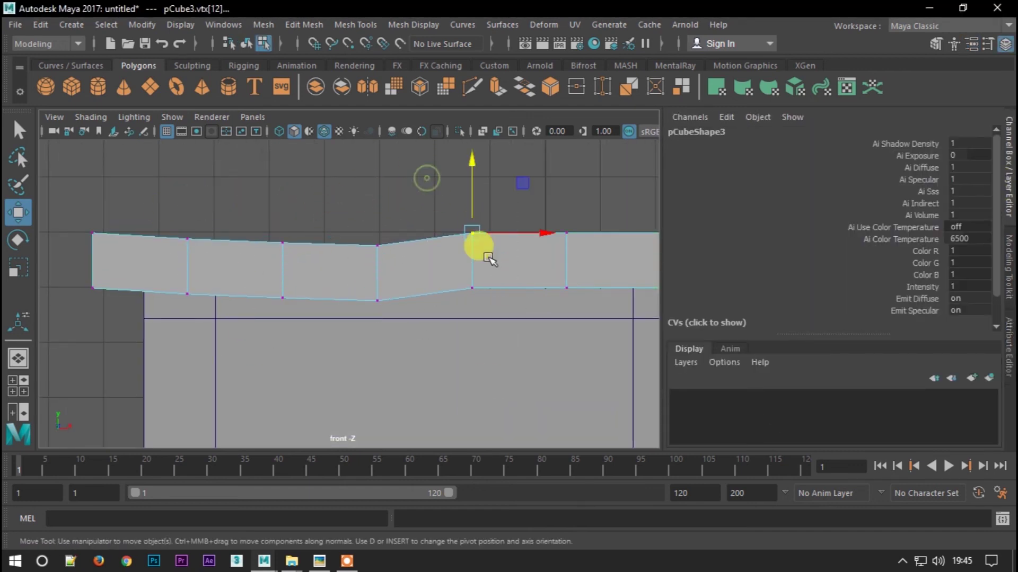
{"action": "left_click_drag", "start_coordinate": [472, 196], "coordinate": [472, 208]}
{"action": "left_click_drag", "start_coordinate": [549, 220], "coordinate": [587, 288]}
{"action": "left_click_drag", "start_coordinate": [562, 183], "coordinate": [556, 193]}
Raise a vertex column near the right end to curve the beam, then view the tower
{"action": "scroll", "coordinate": [475, 200], "scroll_direction": "down", "scroll_amount": 2}
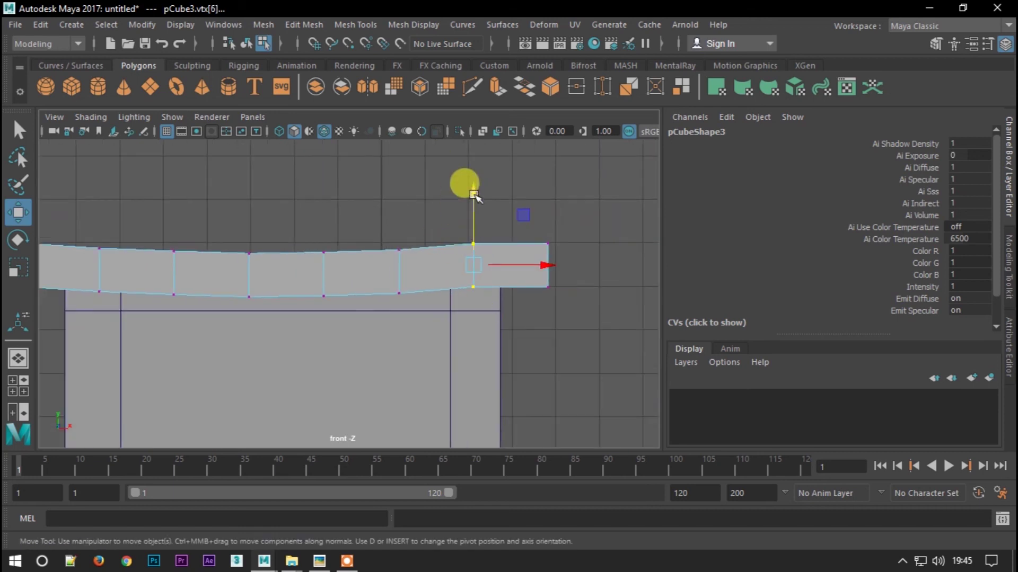
{"action": "scroll", "coordinate": [475, 204], "scroll_direction": "down", "scroll_amount": 2}
{"action": "left_click_drag", "start_coordinate": [345, 246], "coordinate": [382, 307]}
{"action": "left_click_drag", "start_coordinate": [356, 200], "coordinate": [356, 197]}
{"action": "left_click_drag", "start_coordinate": [404, 246], "coordinate": [447, 311]}
{"action": "key", "text": "F8"}
{"action": "scroll", "coordinate": [477, 222], "scroll_direction": "down", "scroll_amount": 3}
{"action": "mouse_move", "coordinate": [459, 235]}
{"action": "left_mouse_down", "text": "alt"}
{"action": "mouse_move", "coordinate": [409, 261]}
{"action": "mouse_move", "coordinate": [442, 259]}
{"action": "mouse_move", "coordinate": [423, 295]}
{"action": "left_mouse_up", "text": "alt"}
{"action": "scroll", "coordinate": [442, 260], "scroll_direction": "down", "scroll_amount": 3}
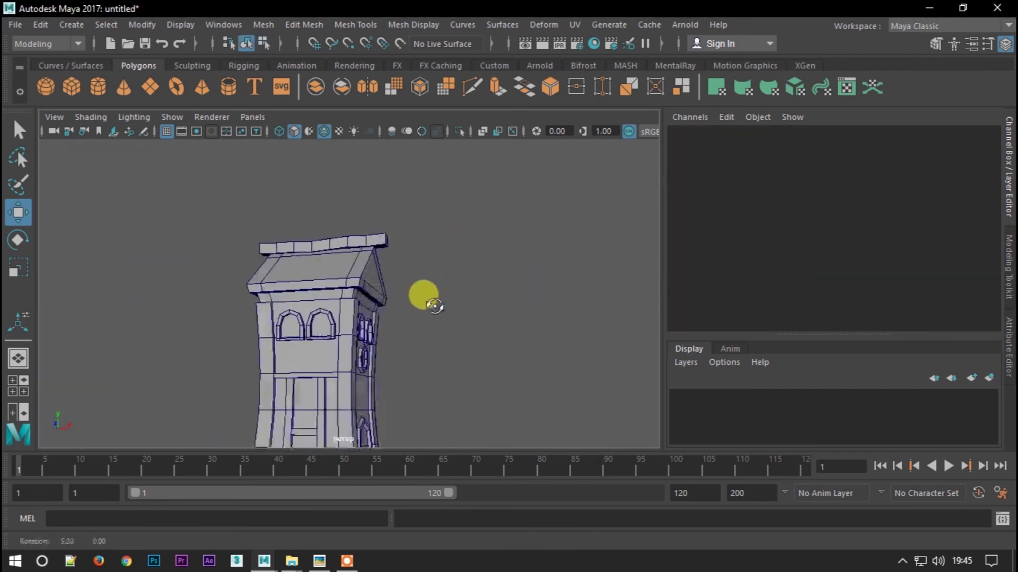
{"action": "scroll", "coordinate": [353, 371], "scroll_direction": "up", "scroll_amount": 5}
{"action": "left_click", "coordinate": [278, 241]}
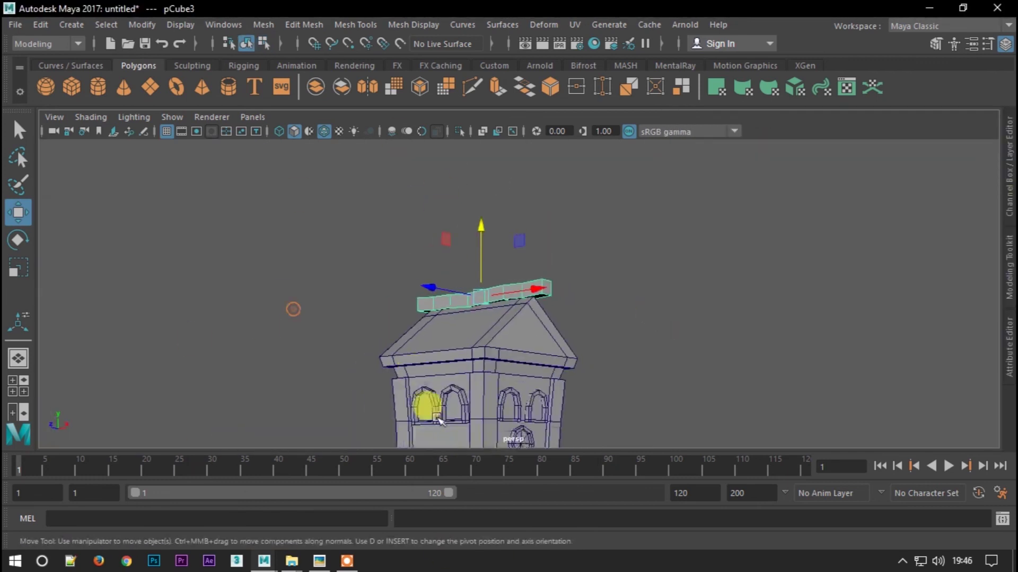